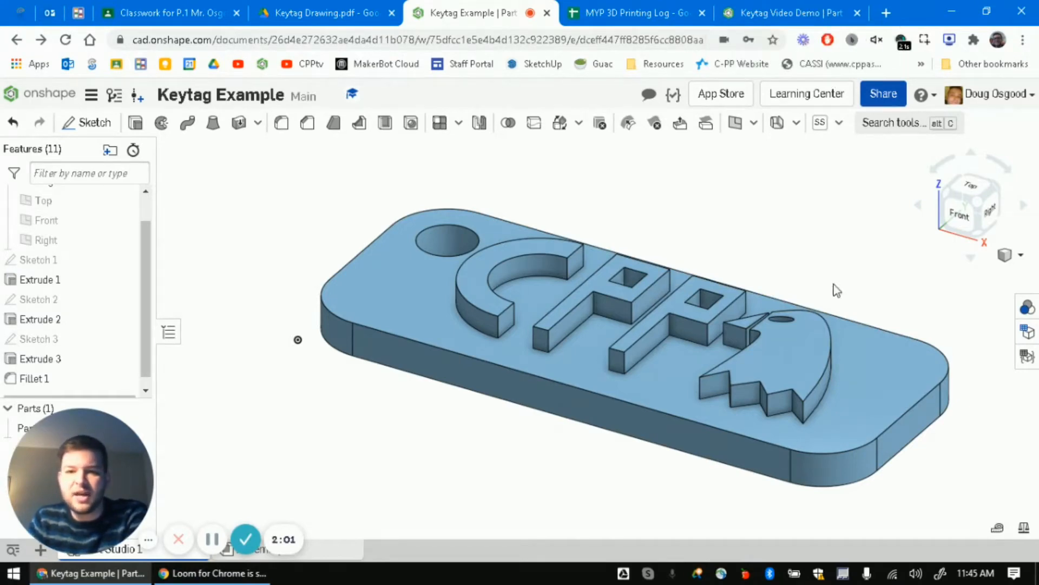
- Review Extrude 3 in the finished Keytag Example, then return to the empty Keytag Video Demo
{"action": "left_click", "coordinate": [795, 12]}
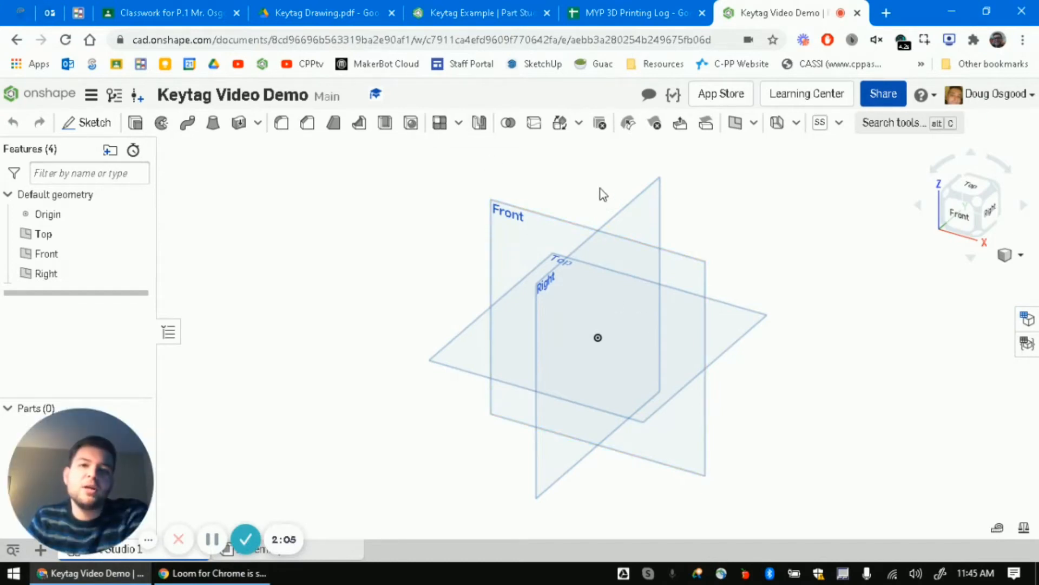
{"action": "left_click", "coordinate": [474, 13]}
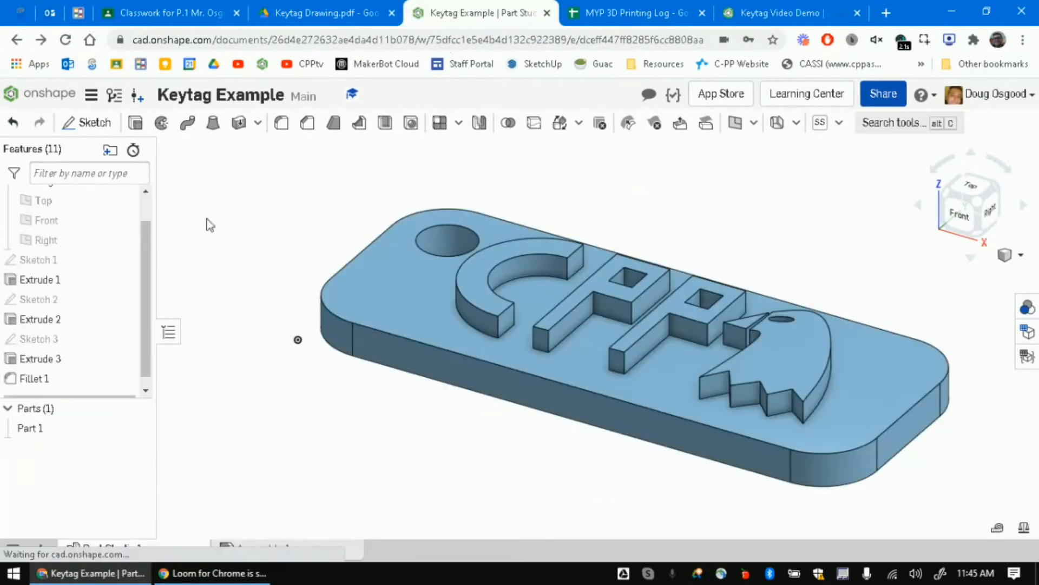
{"action": "right_click", "coordinate": [68, 366]}
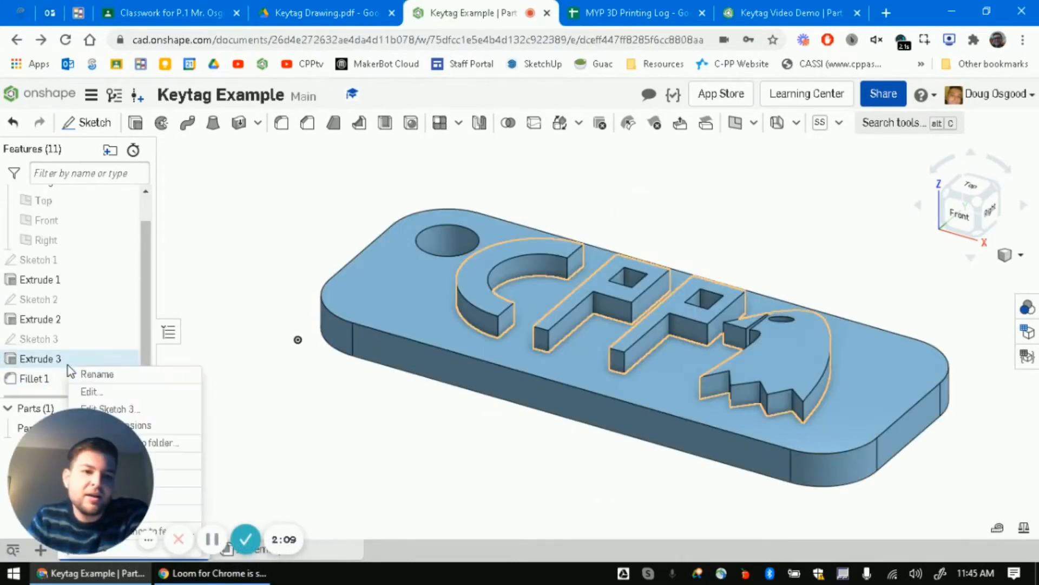
{"action": "left_click", "coordinate": [48, 352]}
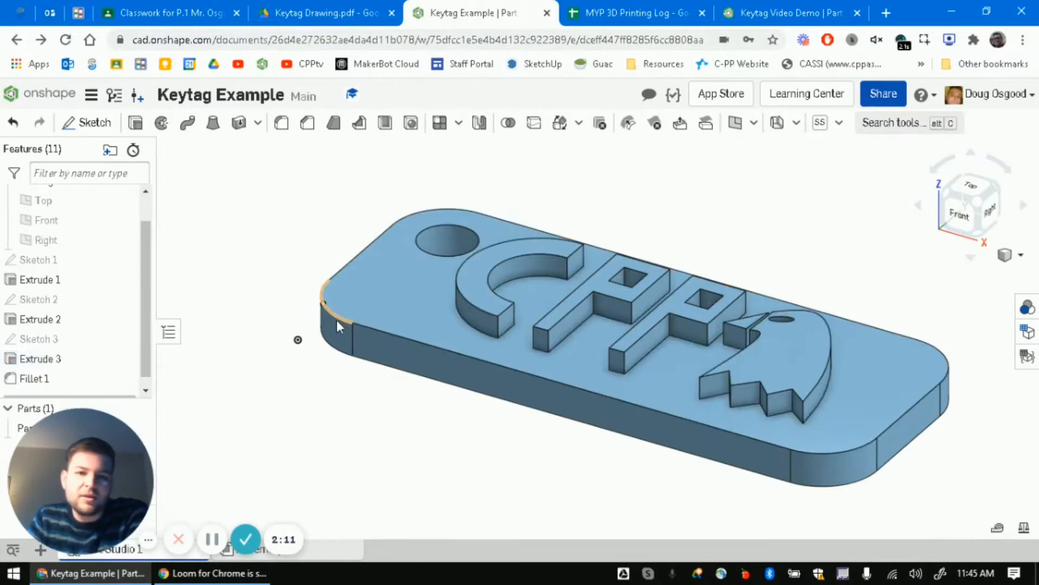
{"action": "left_click", "coordinate": [797, 11]}
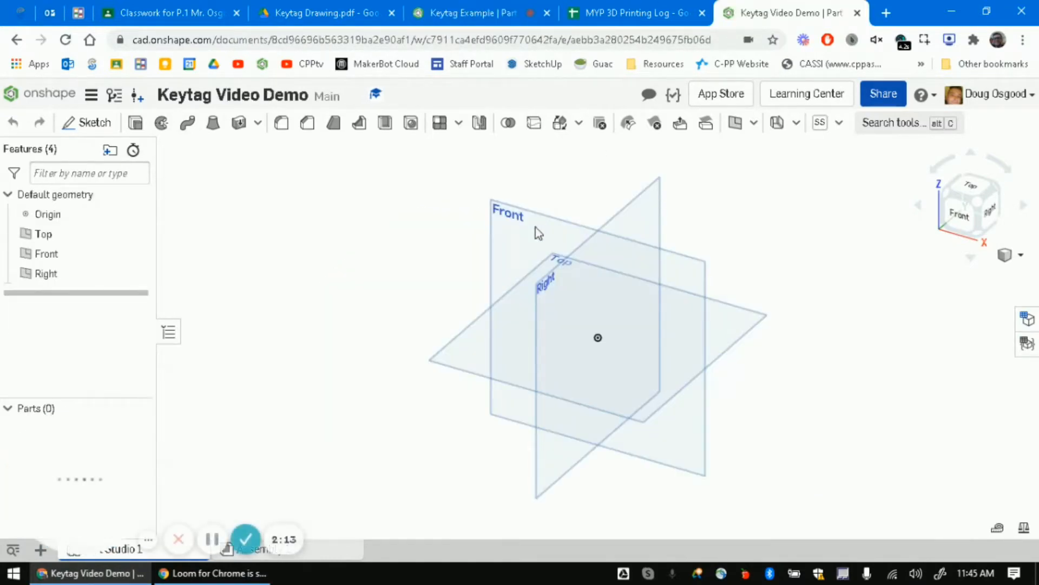
- Create Sketch 1 on the Top plane after cancelling a first attempt
{"action": "left_click", "coordinate": [94, 124]}
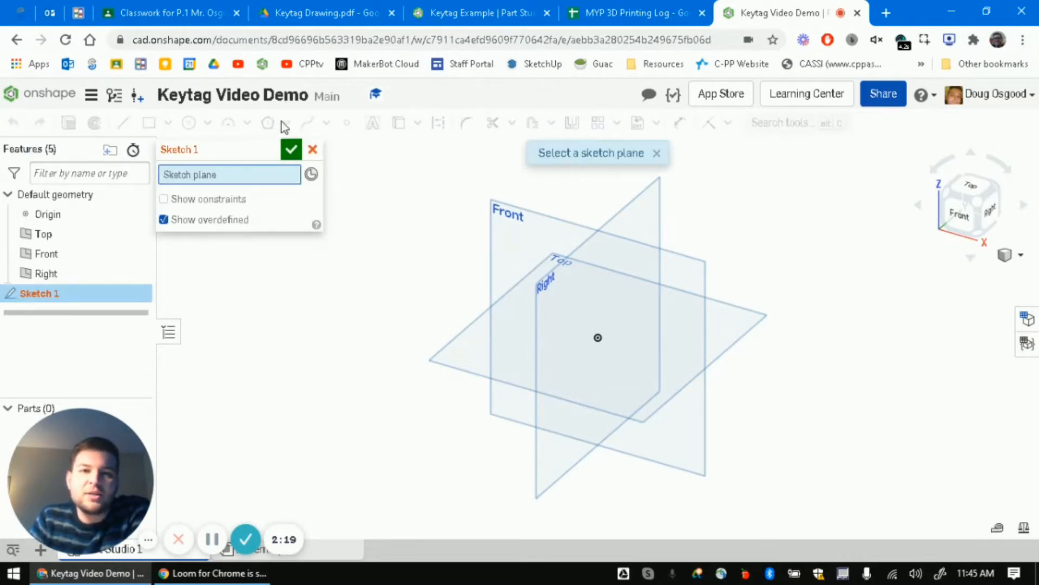
{"action": "left_click", "coordinate": [313, 149]}
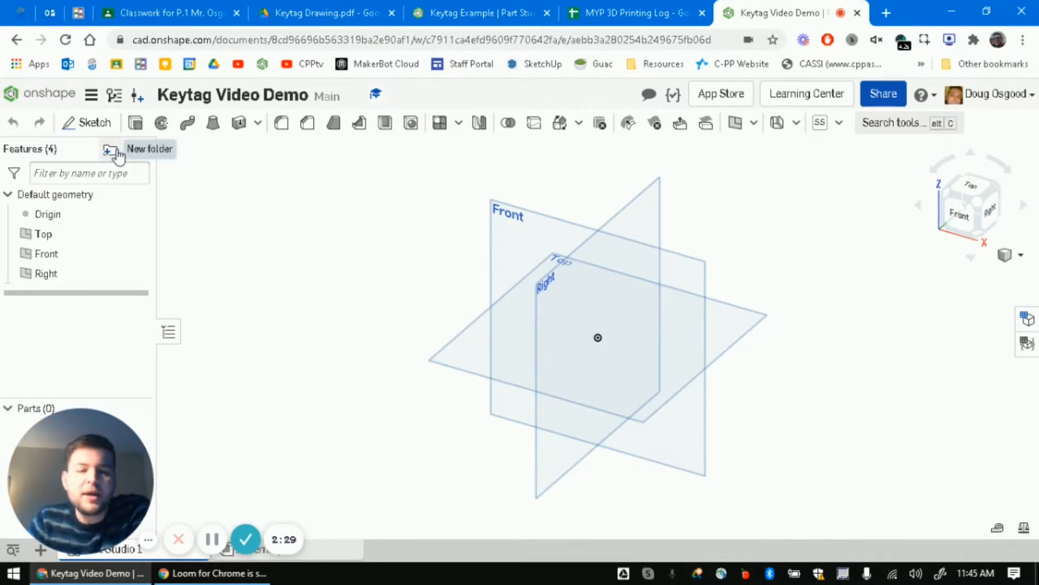
{"action": "left_click", "coordinate": [93, 126]}
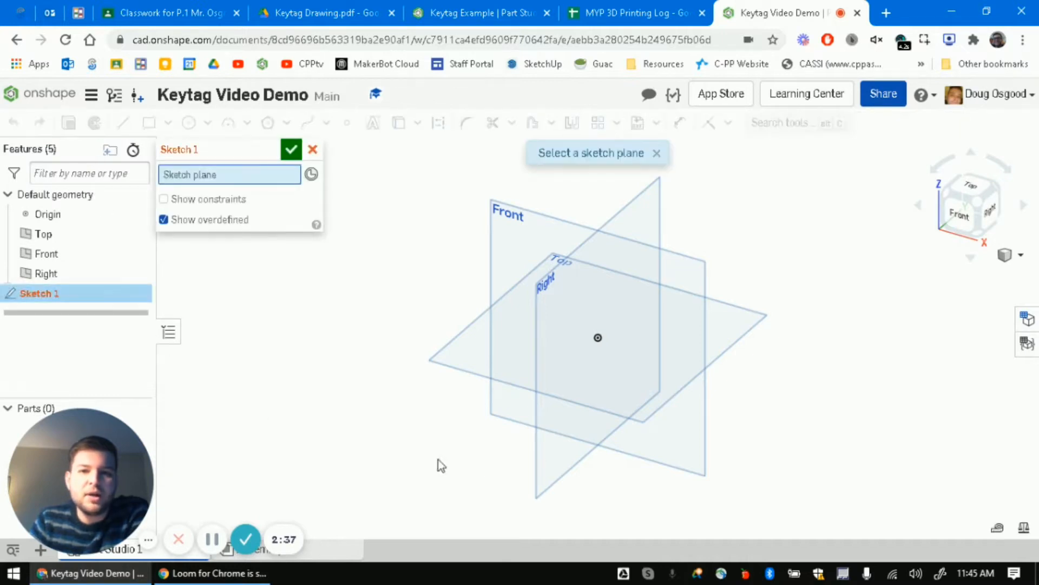
{"action": "left_click", "coordinate": [472, 369]}
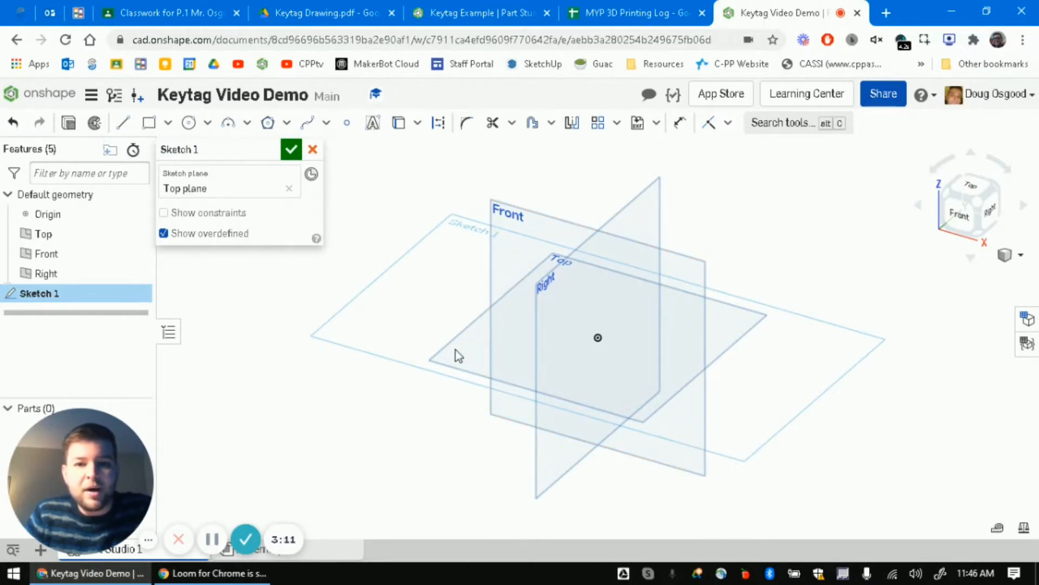
- Draw a corner rectangle from the origin and dimension its short edge to 20 mm
{"action": "left_click", "coordinate": [149, 125]}
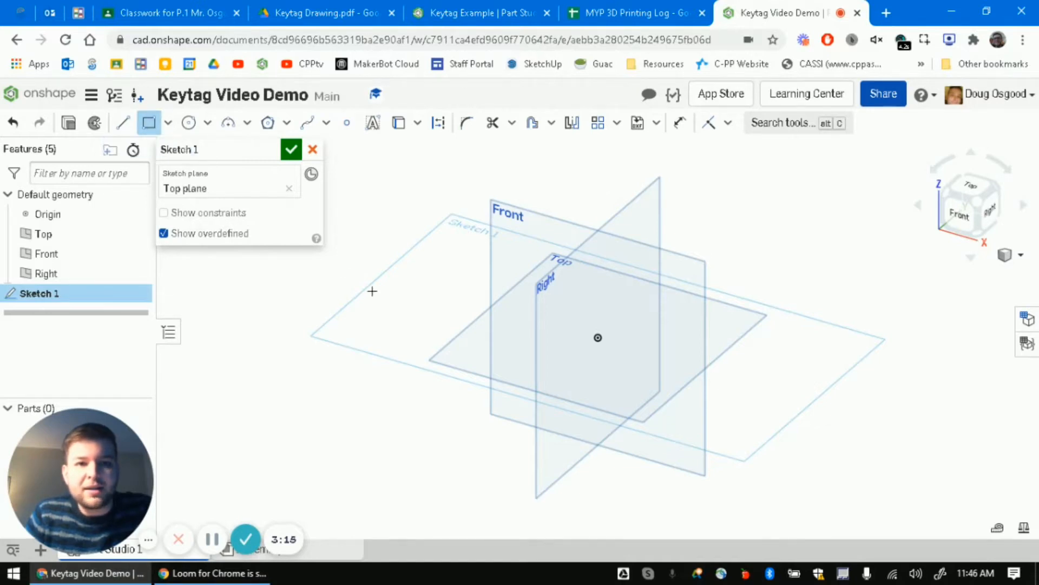
{"action": "left_click", "coordinate": [599, 339]}
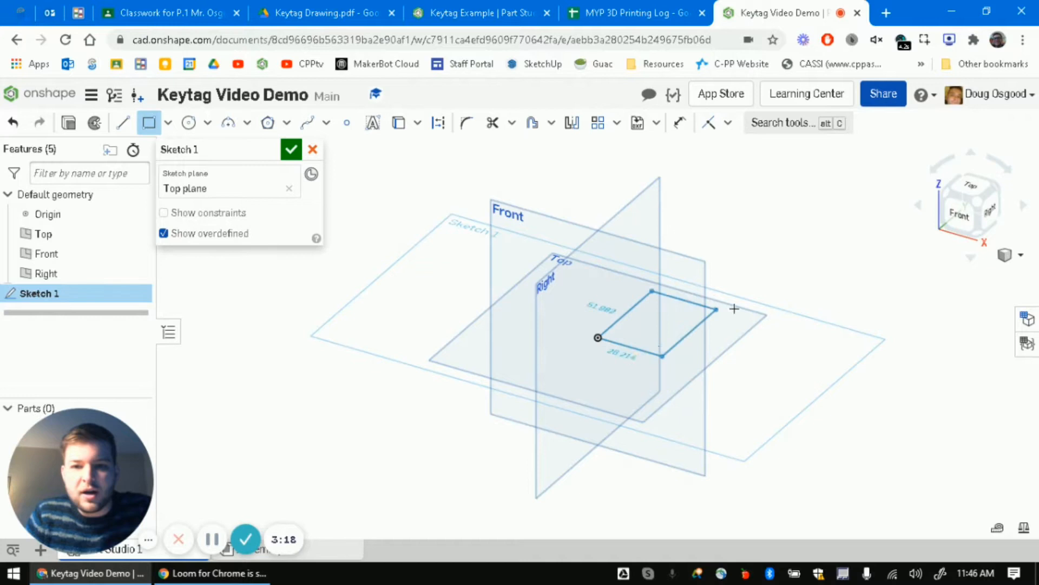
{"action": "left_click", "coordinate": [783, 340]}
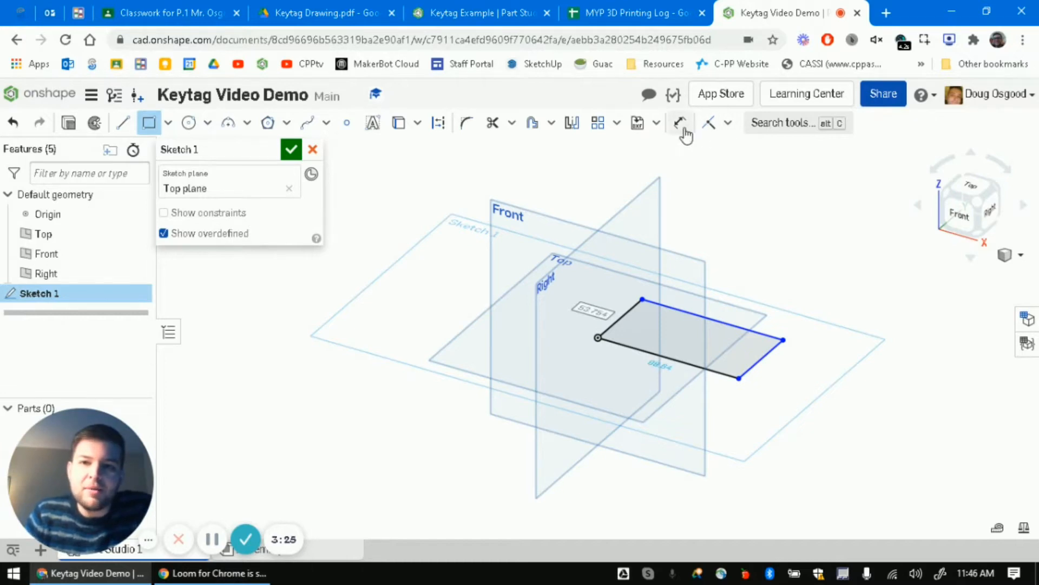
{"action": "left_click", "coordinate": [769, 126]}
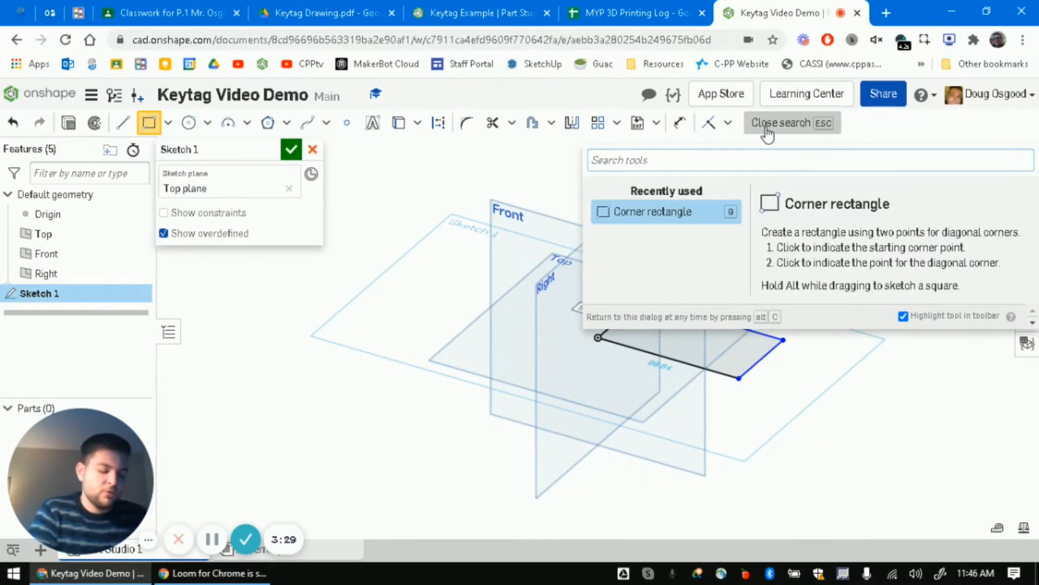
{"action": "type", "text": "di"}
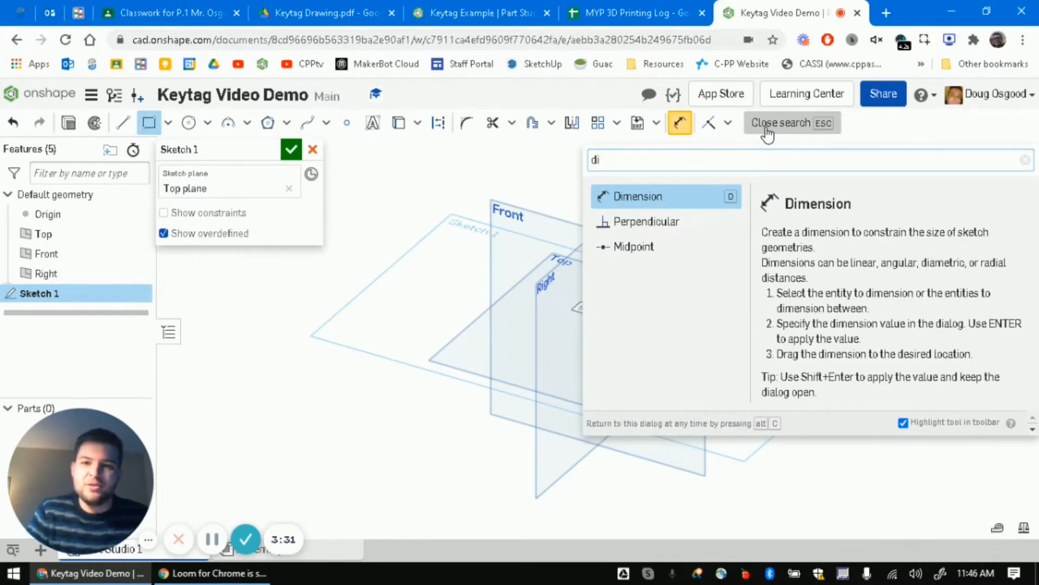
{"action": "left_click", "coordinate": [701, 195]}
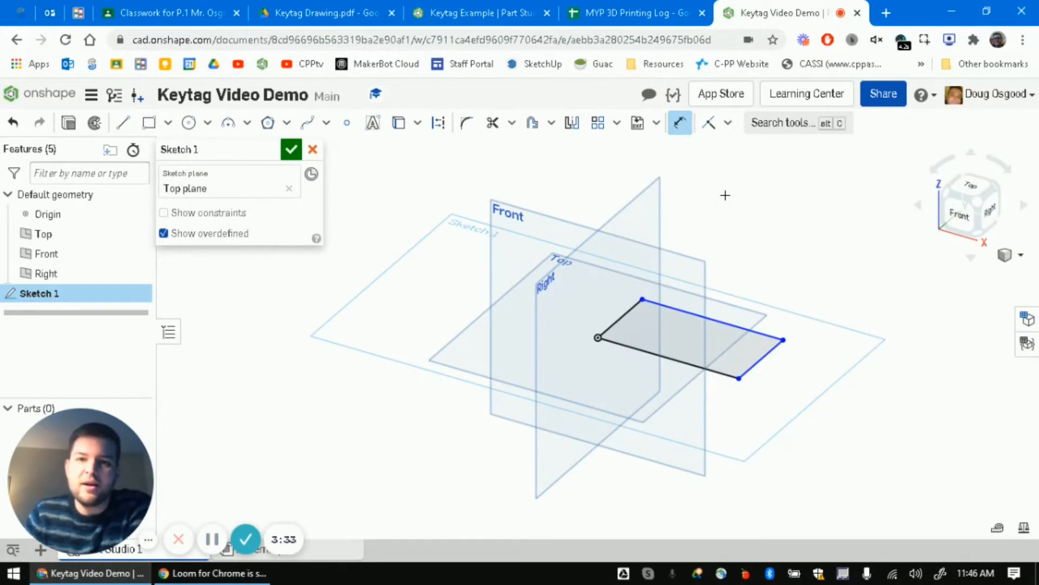
{"action": "left_click", "coordinate": [614, 321]}
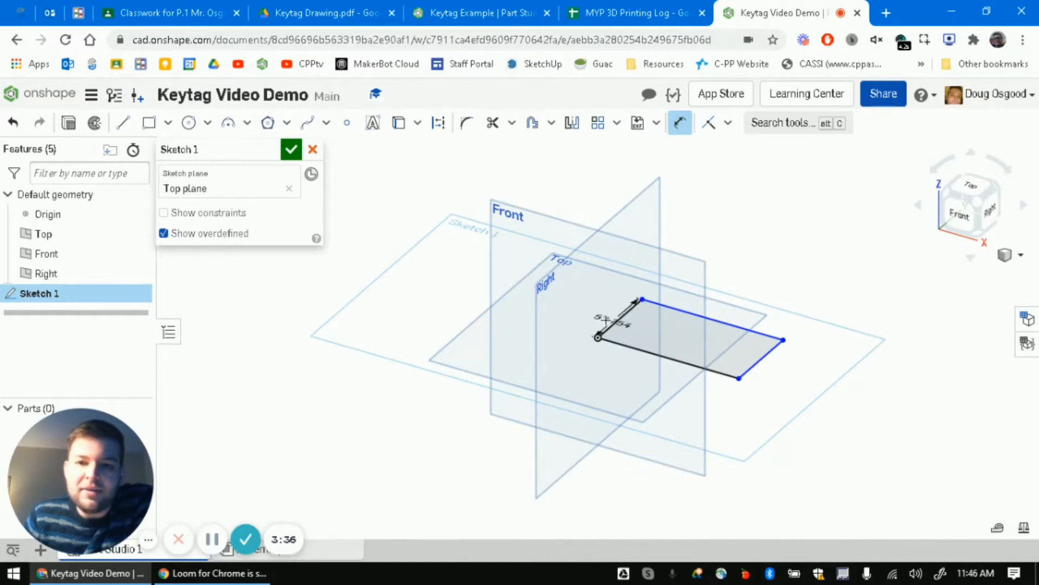
{"action": "left_click", "coordinate": [579, 309]}
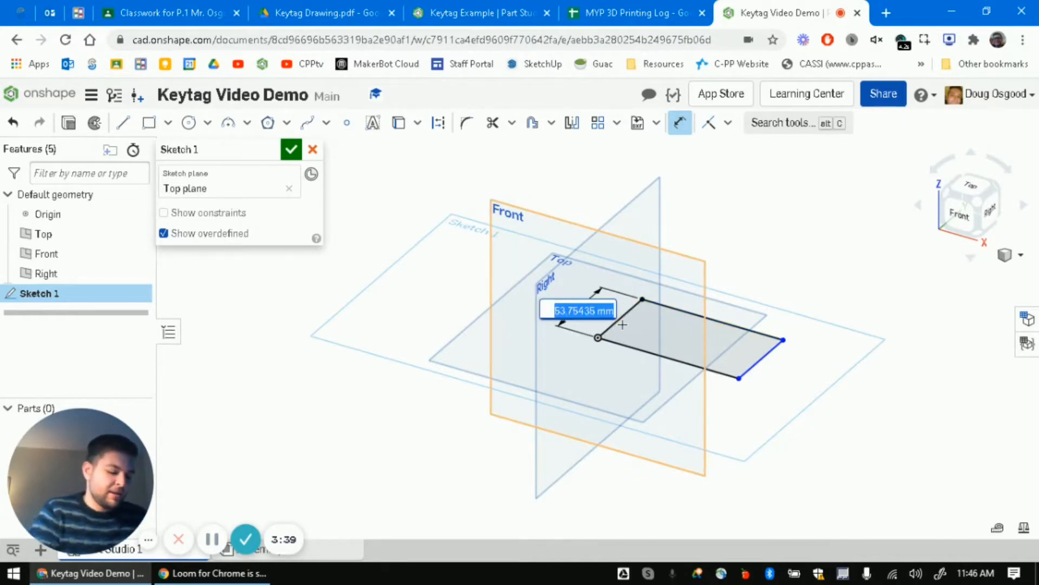
{"action": "type", "text": "20"}
{"action": "key", "text": "Return"}
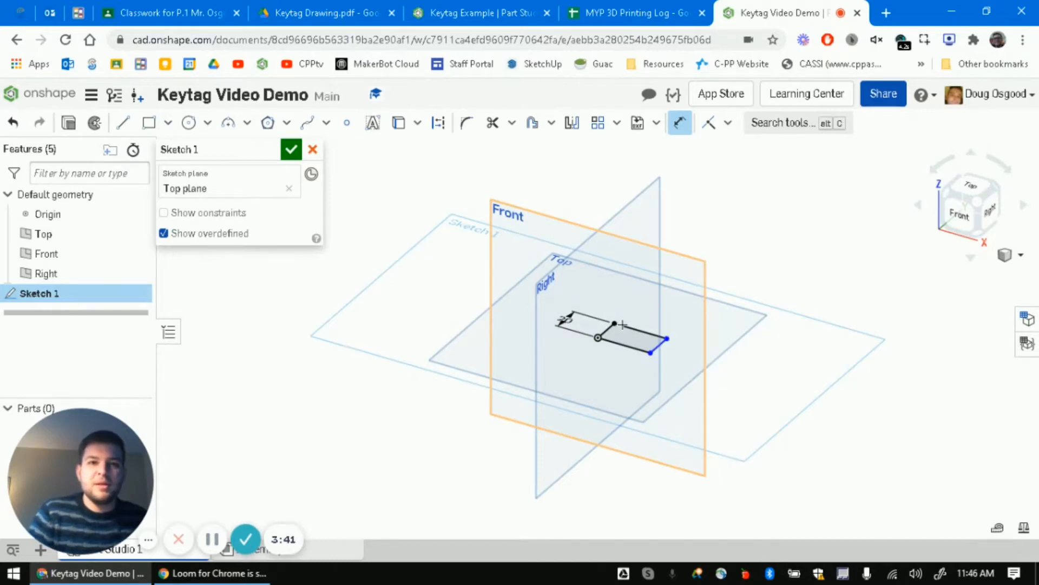
- Dimension the rectangle's long edge to 50 mm and finish the sketch
{"action": "left_click", "coordinate": [367, 7]}
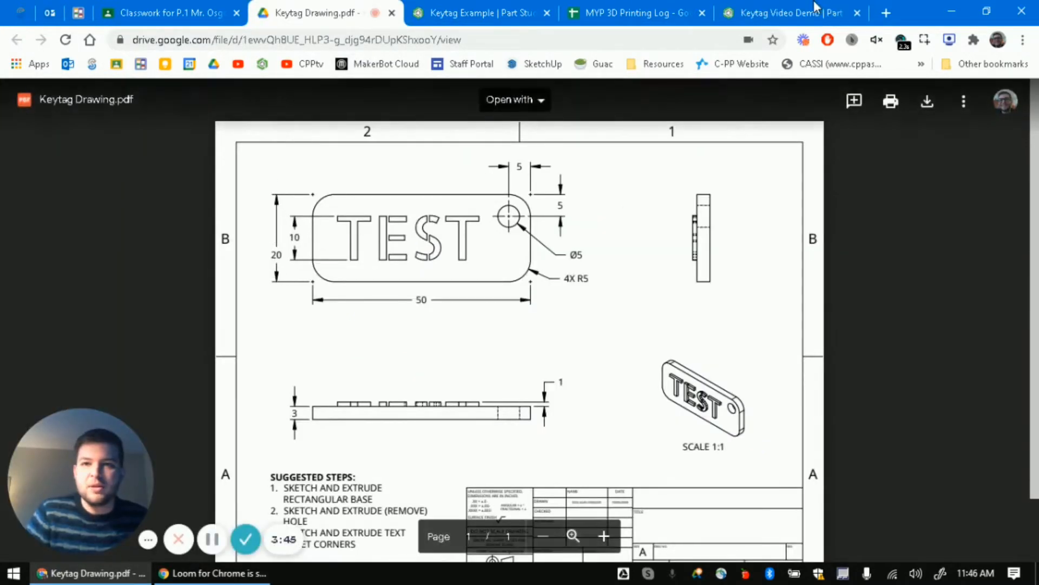
{"action": "left_click", "coordinate": [787, 12]}
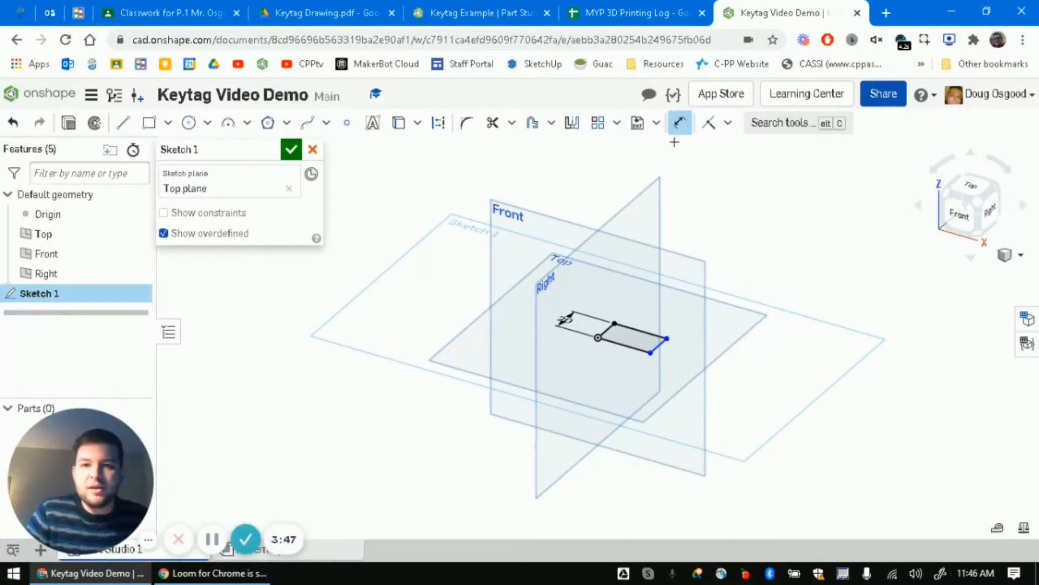
{"action": "left_click", "coordinate": [640, 331]}
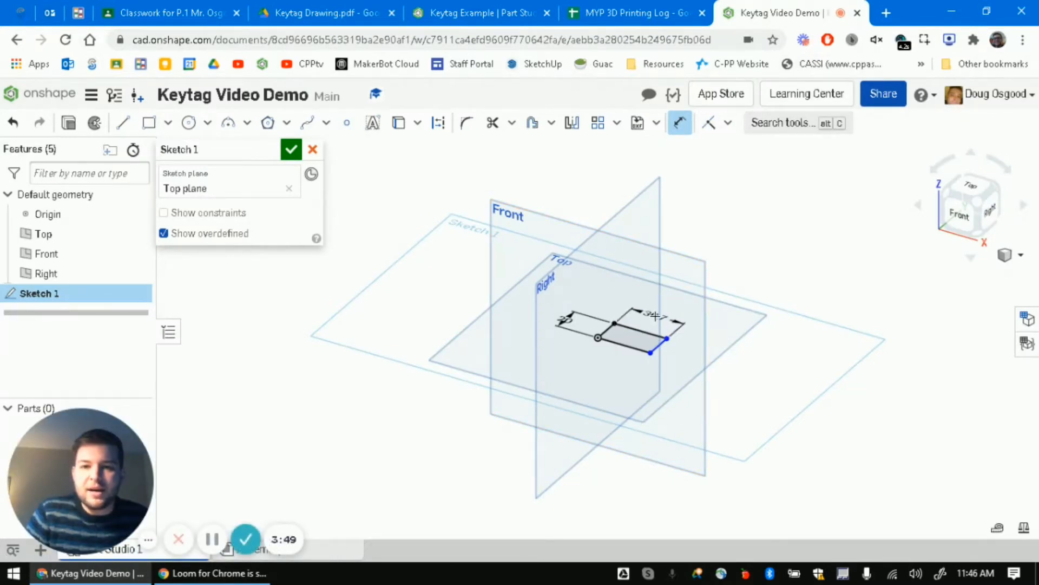
{"action": "left_click", "coordinate": [667, 352]}
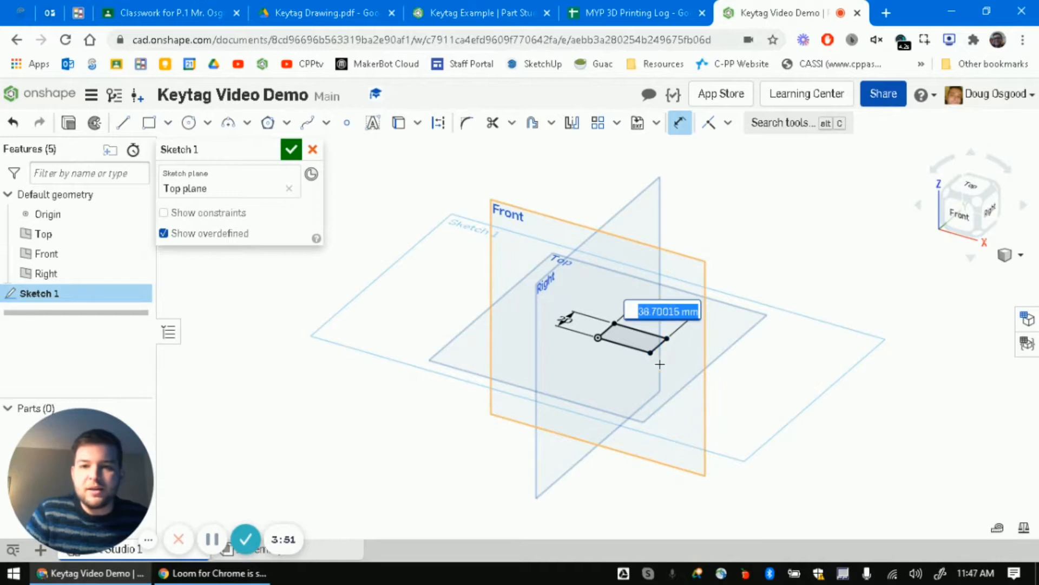
{"action": "type", "text": "50"}
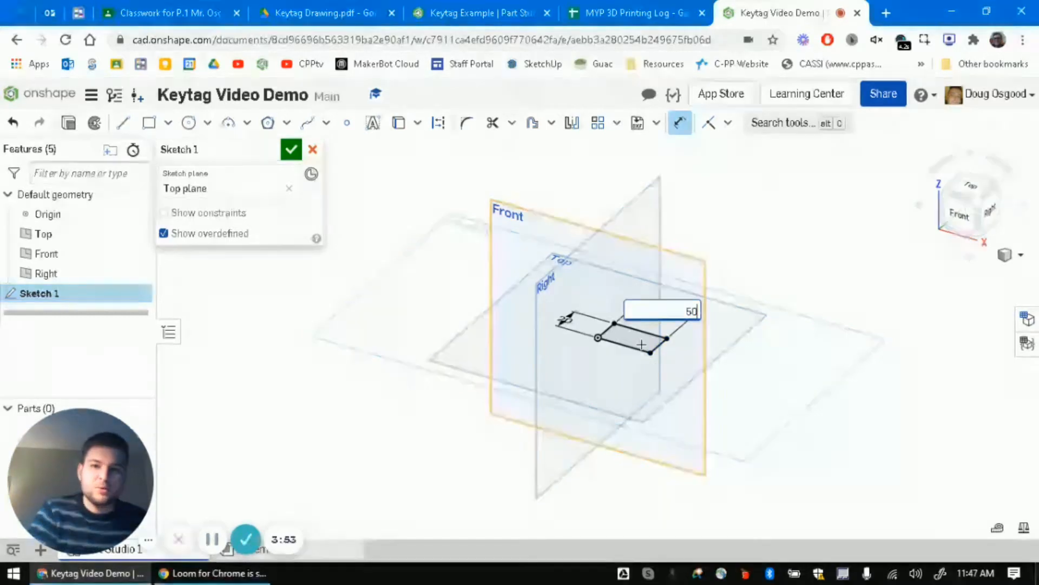
{"action": "key", "text": "Return"}
{"action": "scroll", "coordinate": [642, 344], "scroll_direction": "up", "scroll_amount": 5}
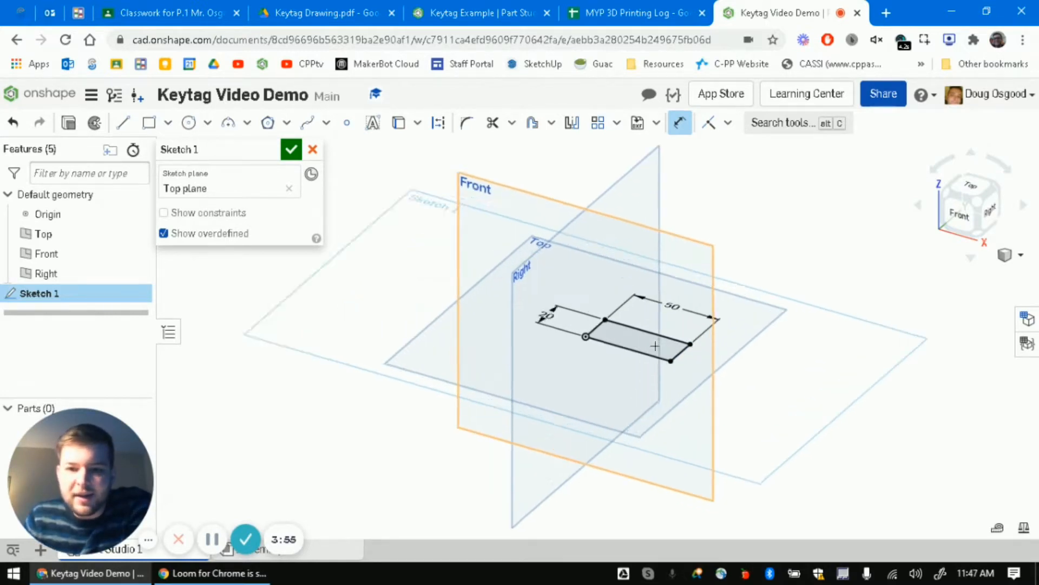
{"action": "middle_click_drag", "start_coordinate": [700, 289], "coordinate": [663, 341]}
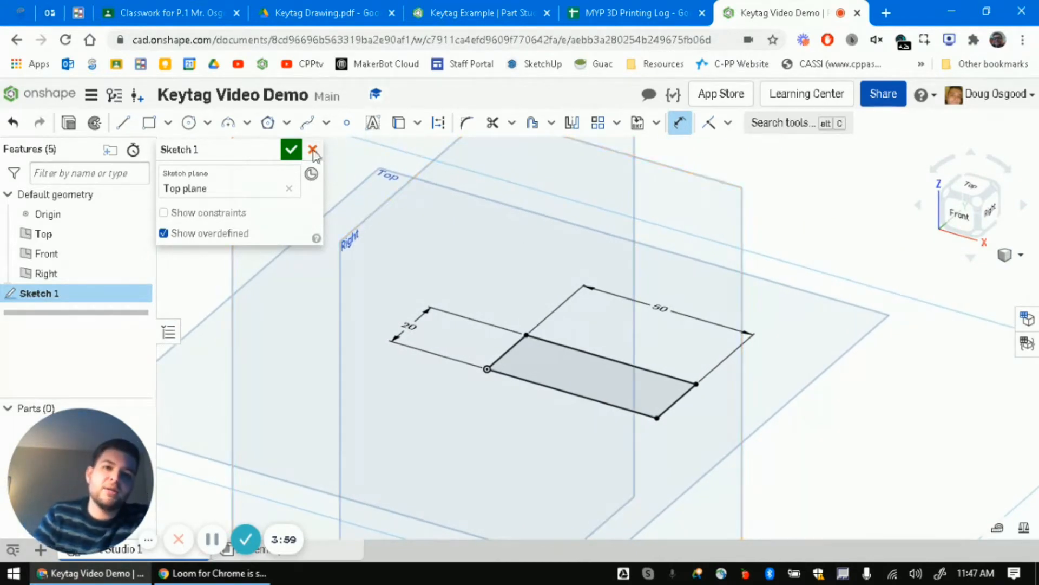
{"action": "left_click", "coordinate": [292, 150]}
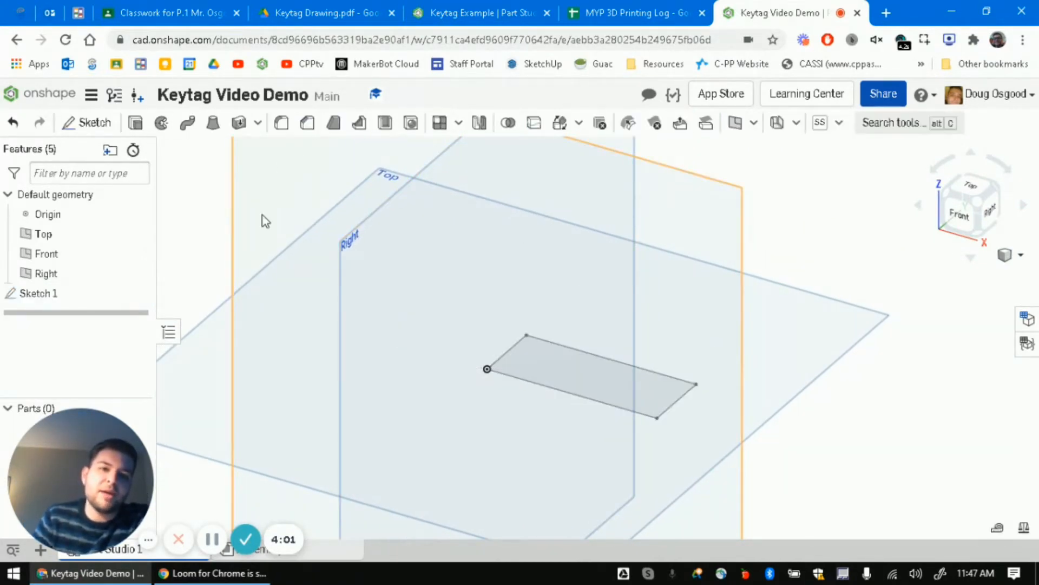
- Extrude the rectangle region as a new solid, Blind depth 3 mm
{"action": "left_click", "coordinate": [134, 124]}
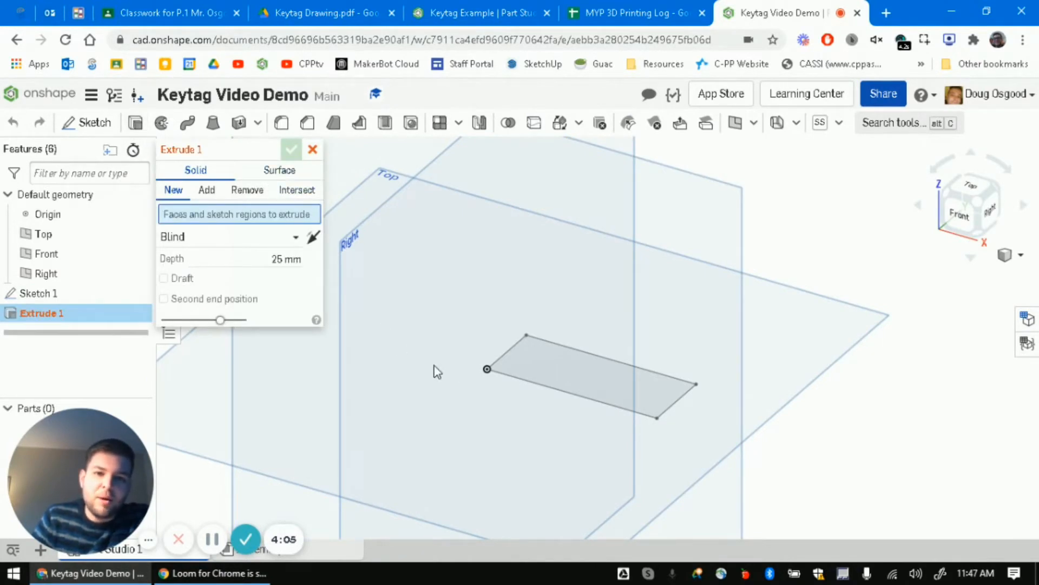
{"action": "left_click", "coordinate": [544, 371]}
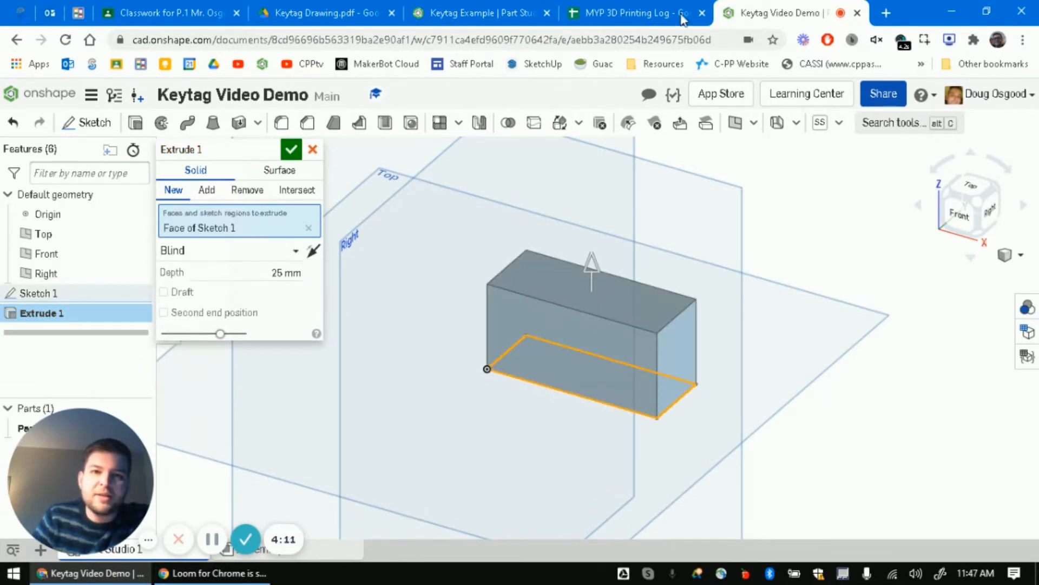
{"action": "left_click", "coordinate": [347, 11]}
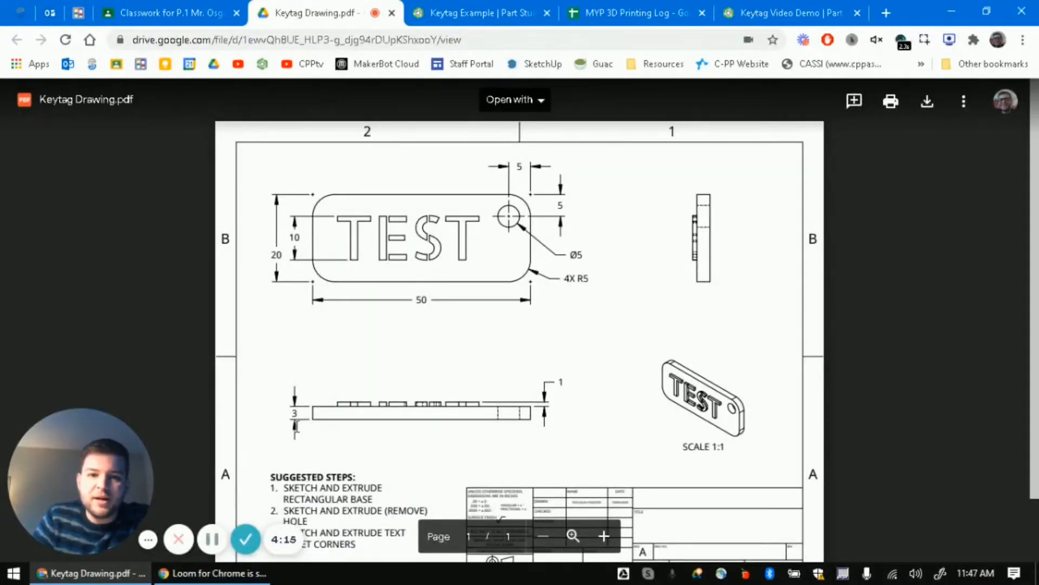
{"action": "left_click", "coordinate": [779, 15]}
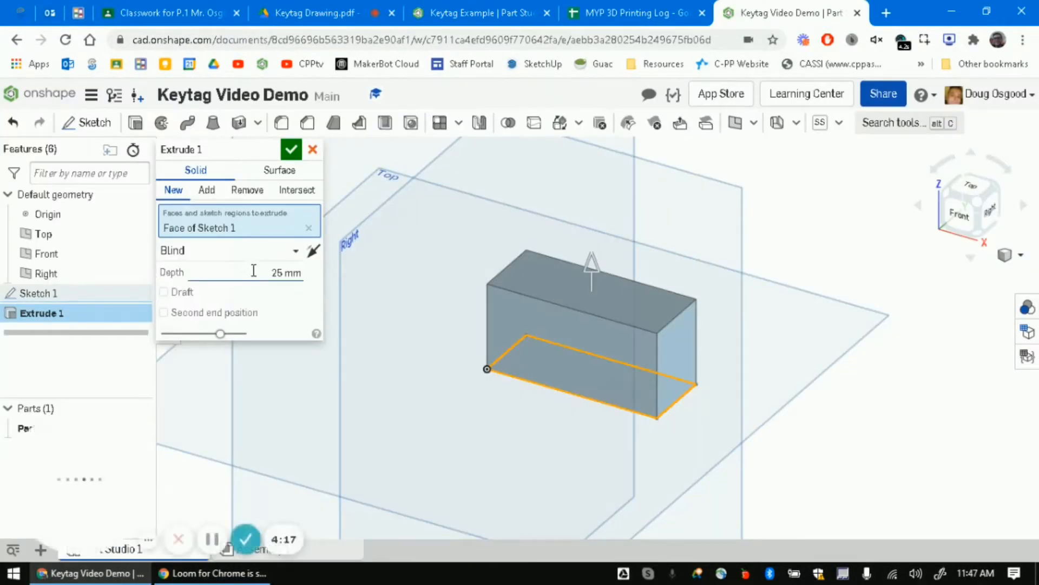
{"action": "left_click", "coordinate": [287, 273]}
{"action": "type", "text": "3mm"}
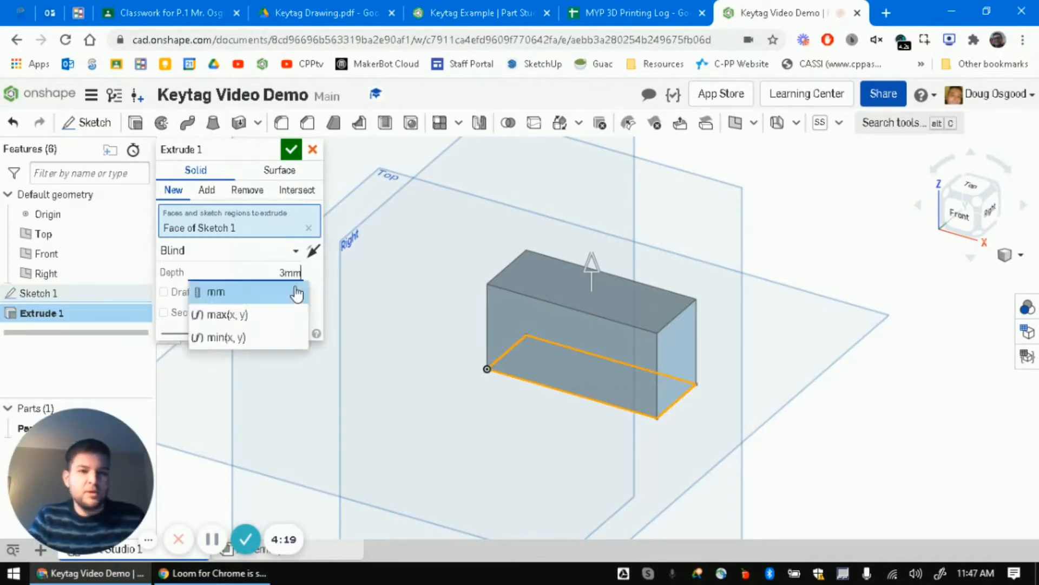
{"action": "key", "text": "Return"}
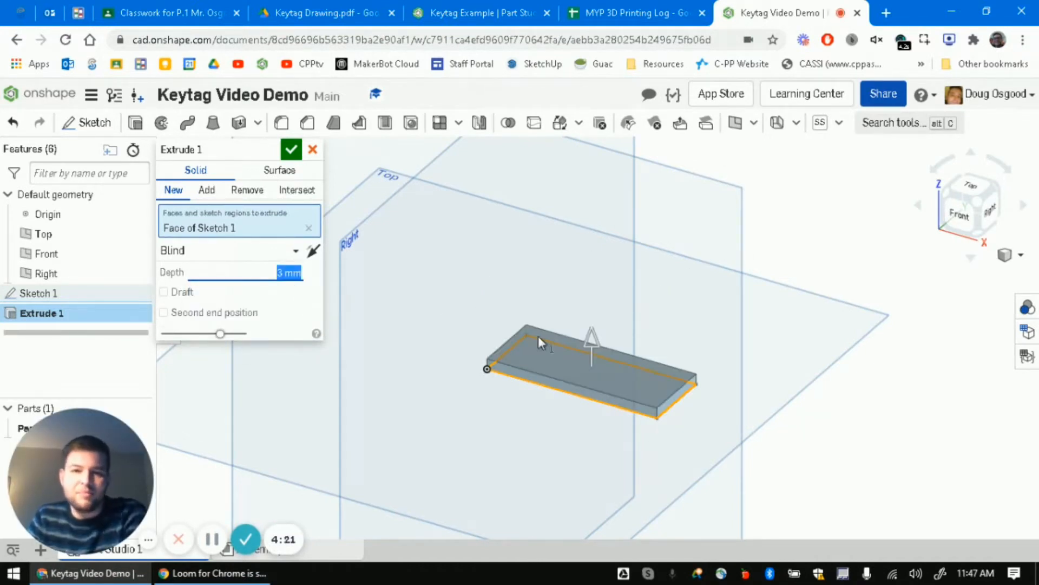
{"action": "left_click", "coordinate": [291, 151]}
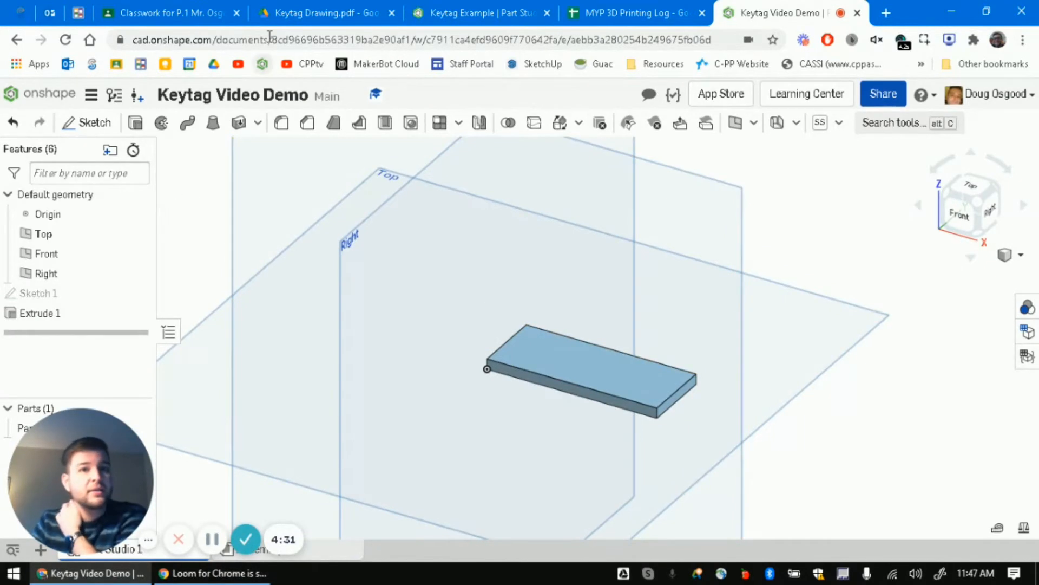
- Start Sketch 2 on the base plate's top face
{"action": "left_click", "coordinate": [305, 7]}
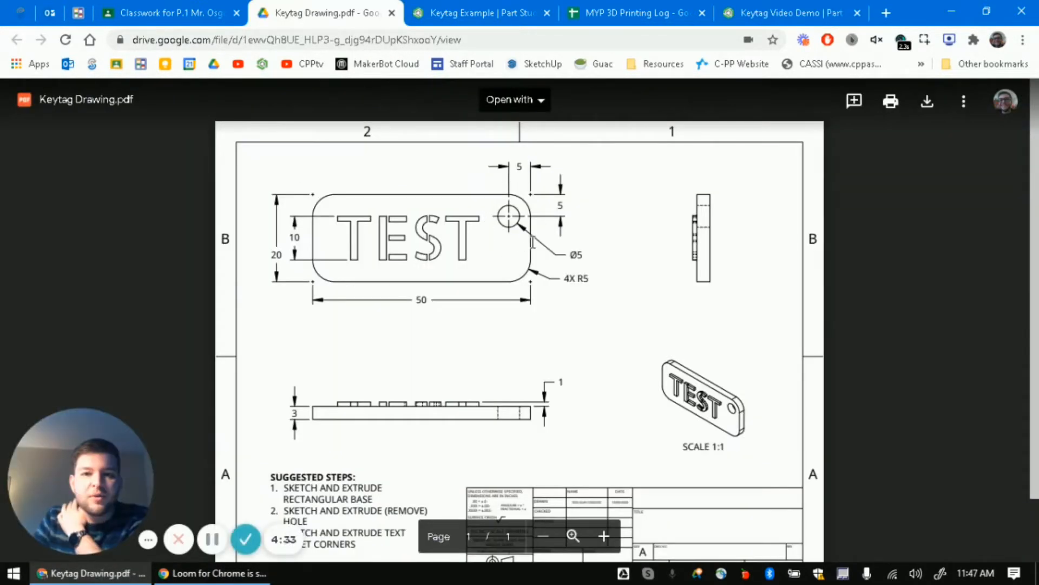
{"action": "left_click", "coordinate": [775, 13]}
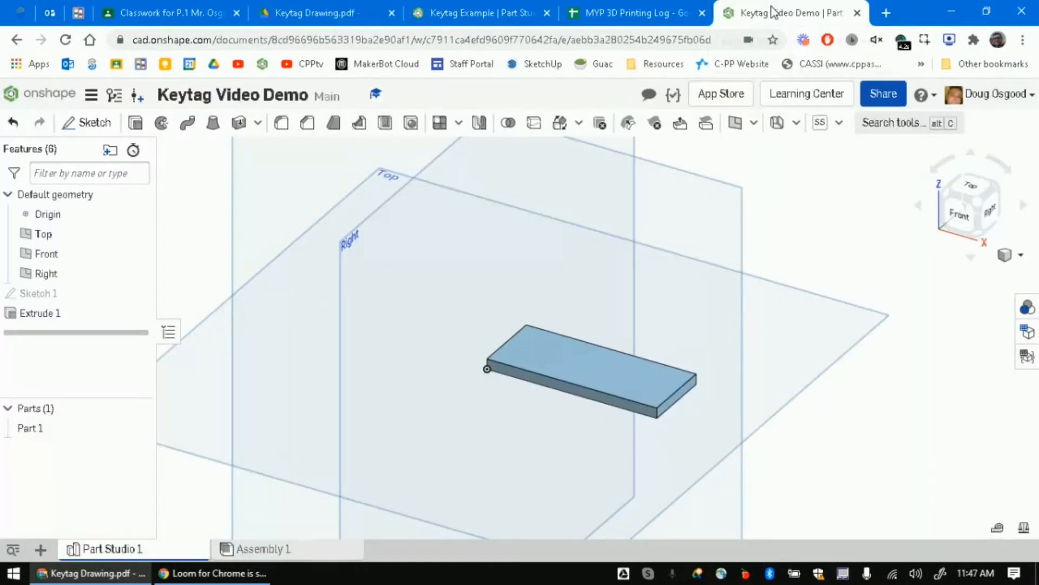
{"action": "left_click", "coordinate": [93, 124]}
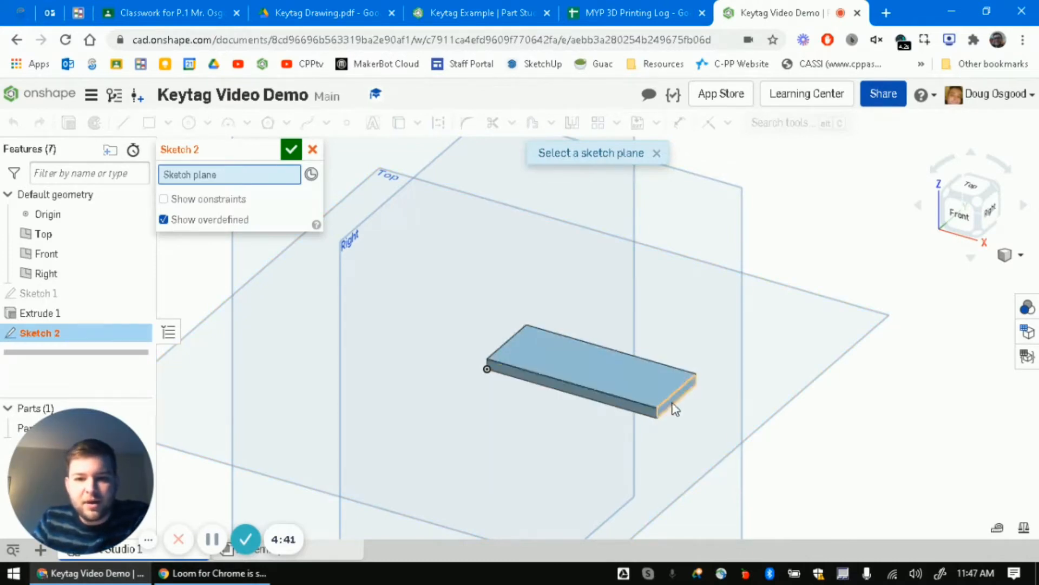
{"action": "left_click", "coordinate": [609, 383]}
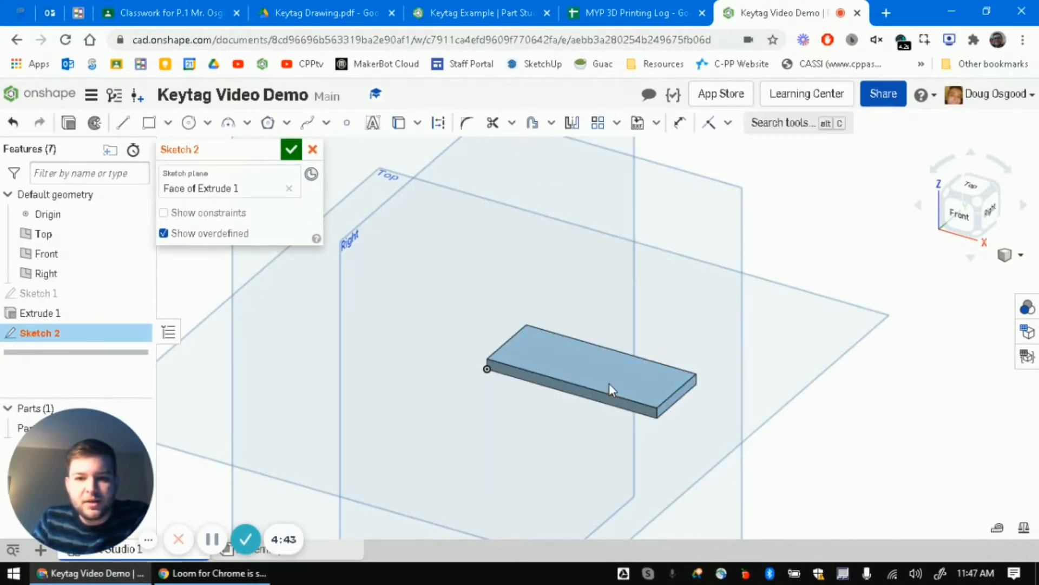
- Draw a center-point circle near the plate's right end for the hole
{"action": "left_click", "coordinate": [188, 123]}
{"action": "scroll", "coordinate": [688, 390], "scroll_direction": "down", "scroll_amount": 3}
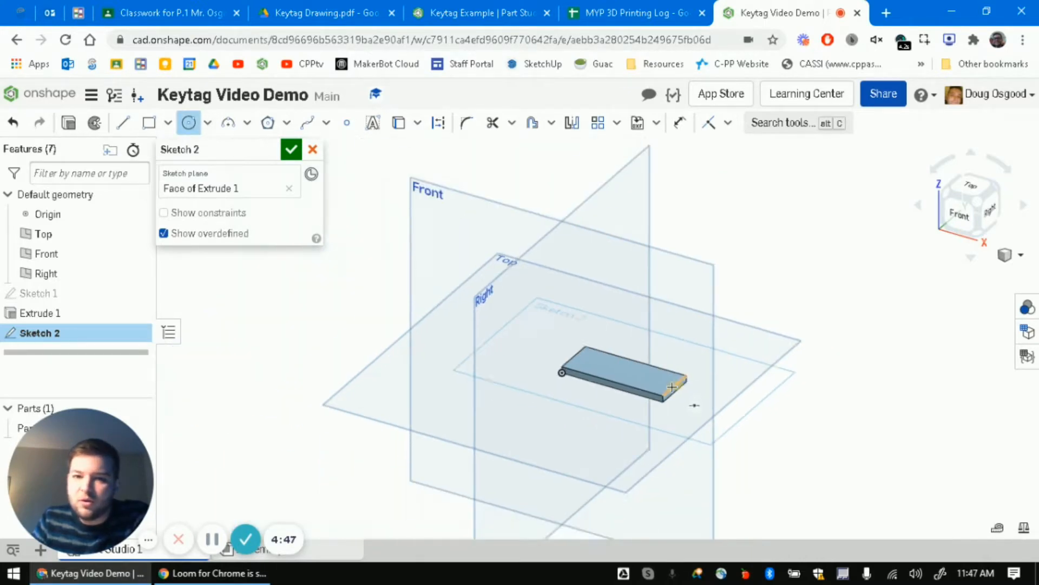
{"action": "scroll", "coordinate": [693, 405], "scroll_direction": "up", "scroll_amount": 5}
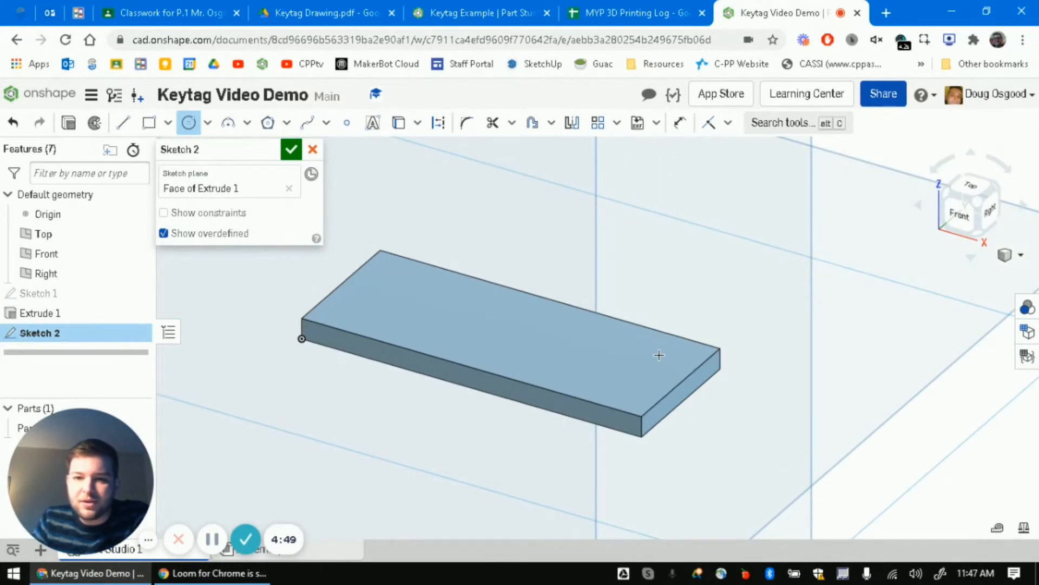
{"action": "left_click", "coordinate": [659, 355]}
{"action": "left_click", "coordinate": [685, 354]}
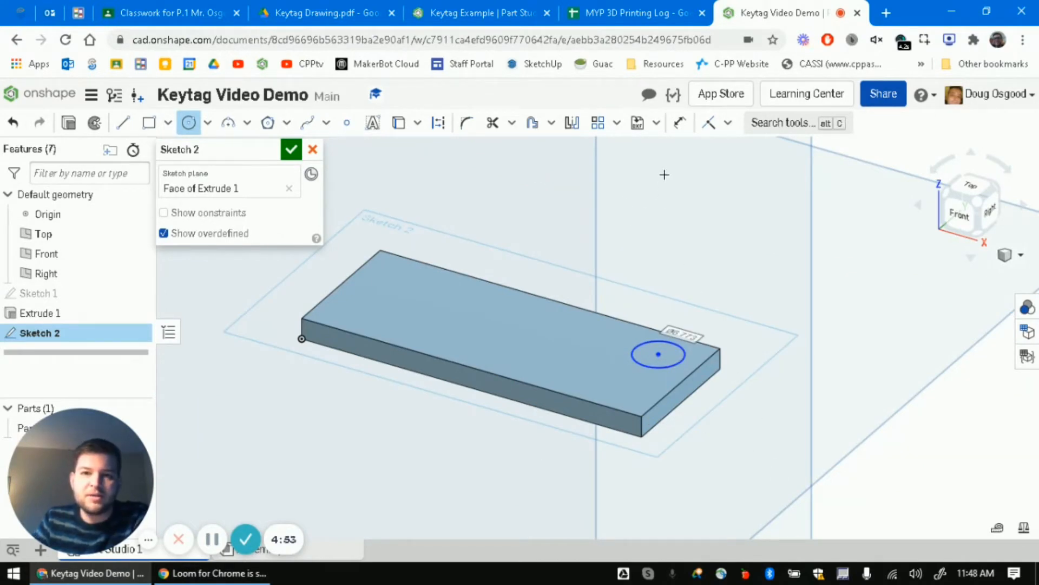
{"action": "left_click", "coordinate": [679, 125]}
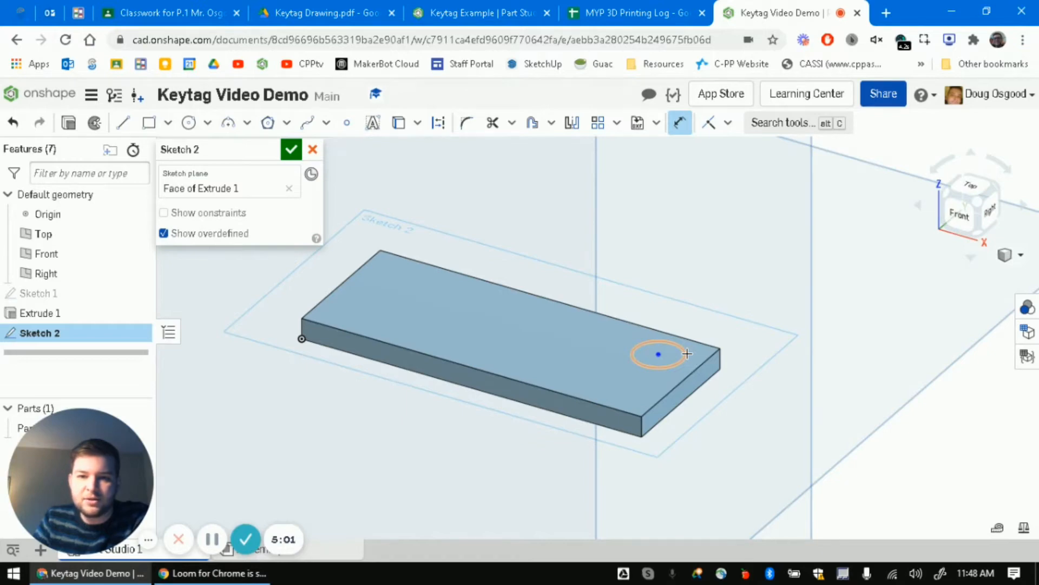
{"action": "left_click", "coordinate": [335, 12]}
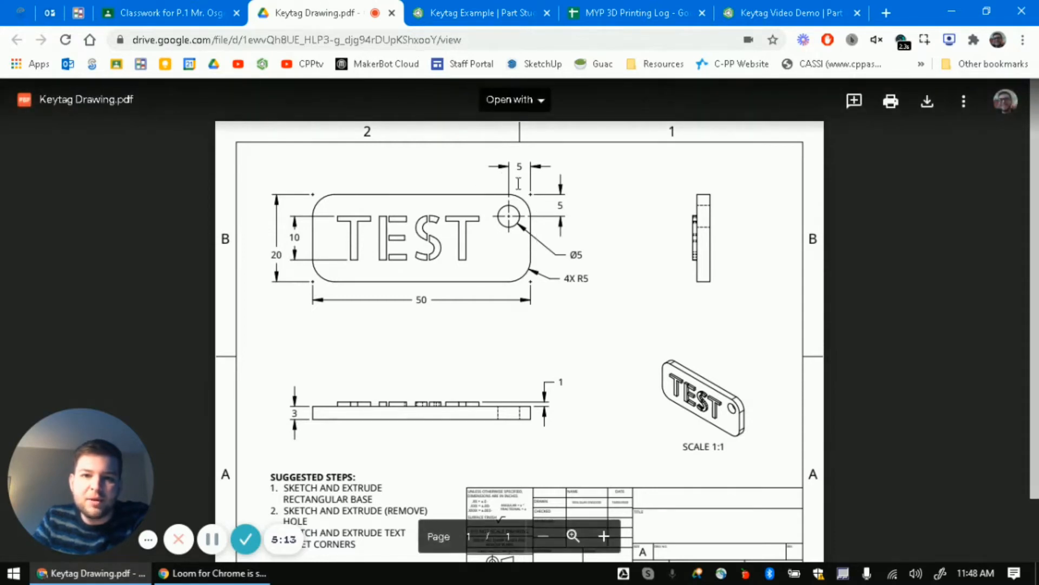
{"action": "left_click", "coordinate": [760, 13]}
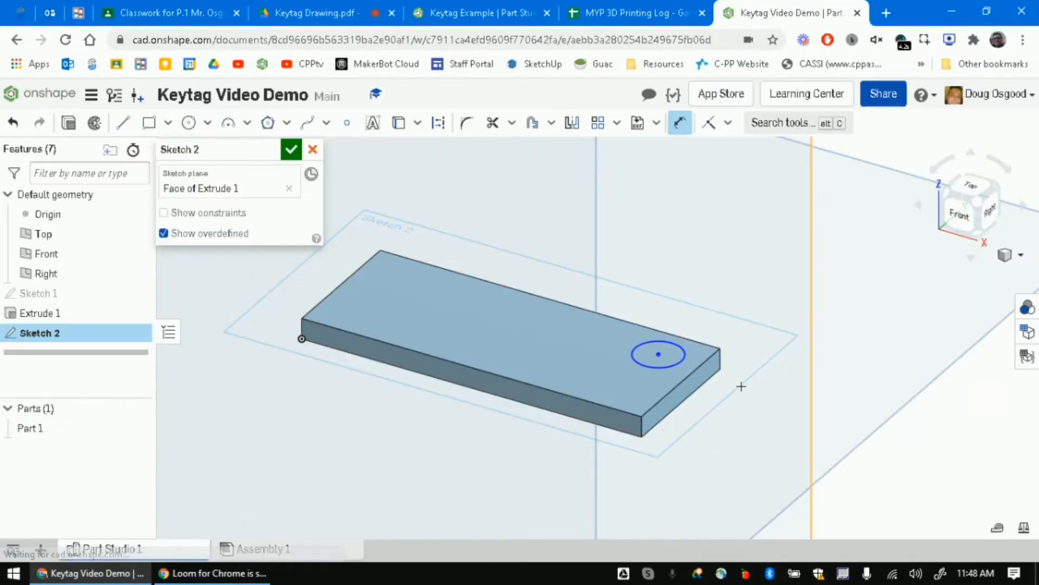
- Dimension the hole circle to a 5 mm diameter
{"action": "left_click", "coordinate": [659, 353]}
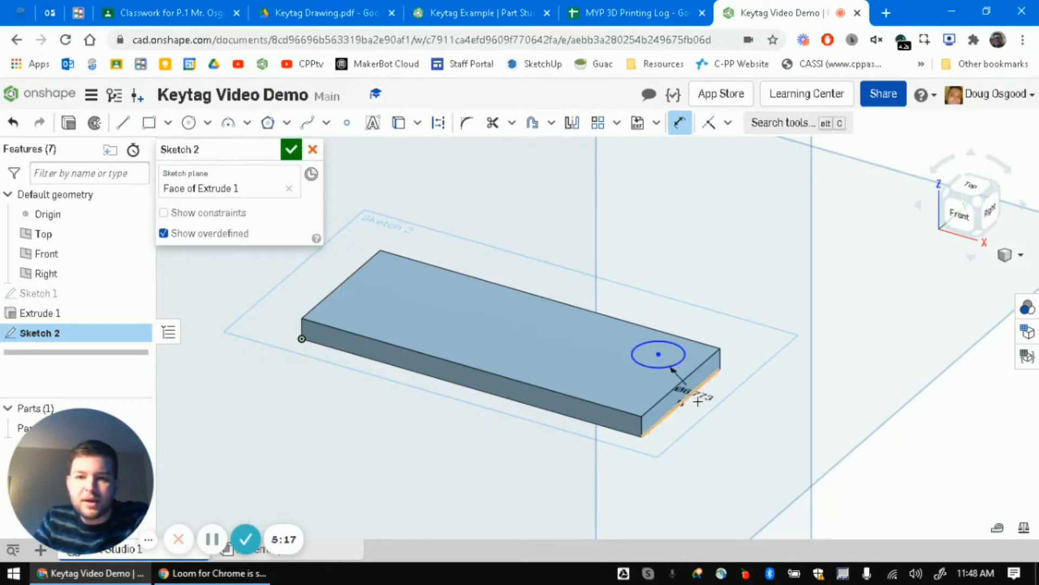
{"action": "left_click", "coordinate": [748, 511]}
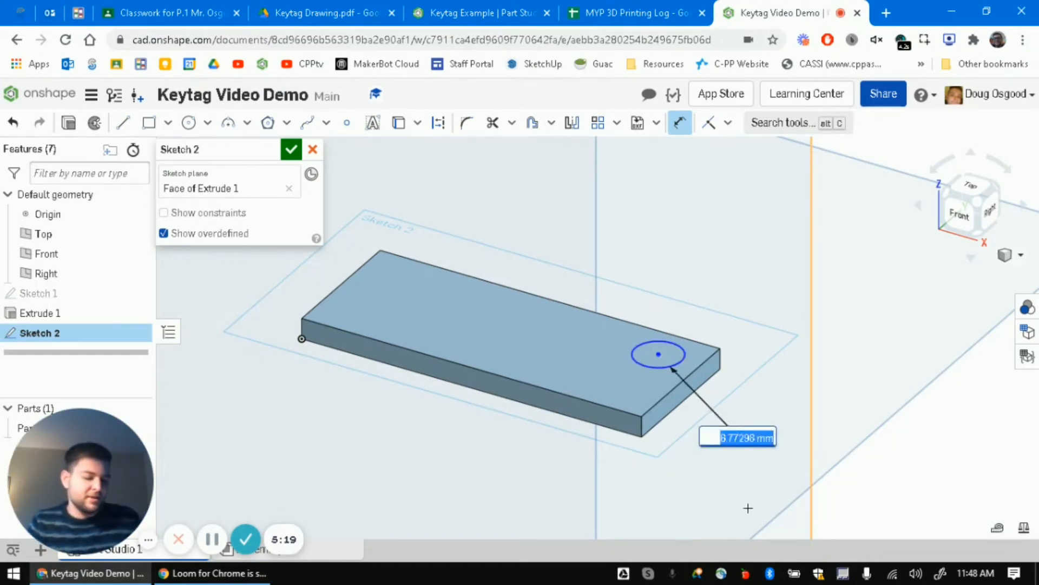
{"action": "type", "text": "5 m"}
{"action": "key", "text": "Return"}
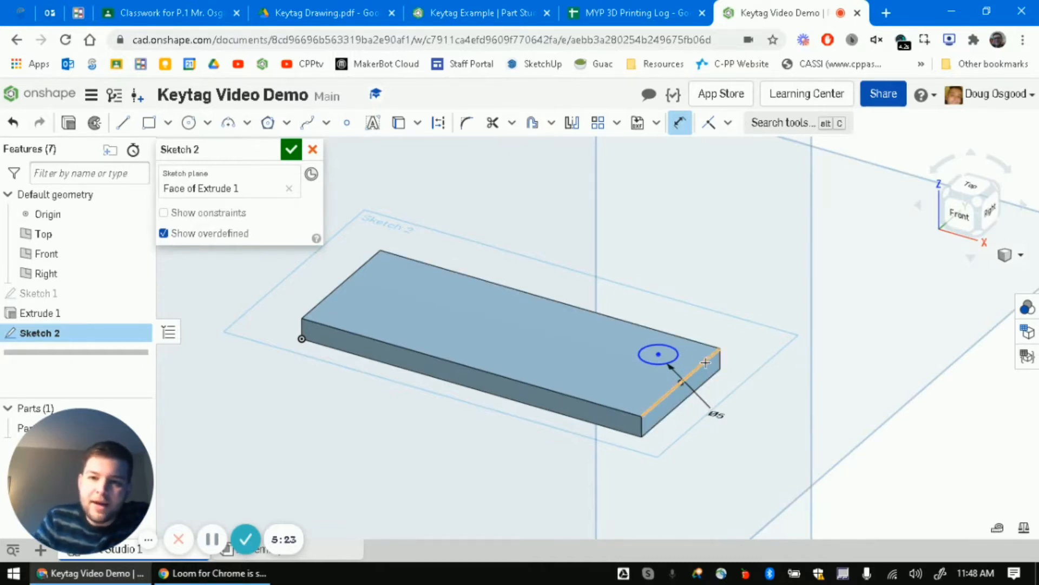
- Place the hole 5 mm from the back and right edges, then finish the sketch
{"action": "left_click", "coordinate": [658, 354]}
{"action": "left_click", "coordinate": [679, 336]}
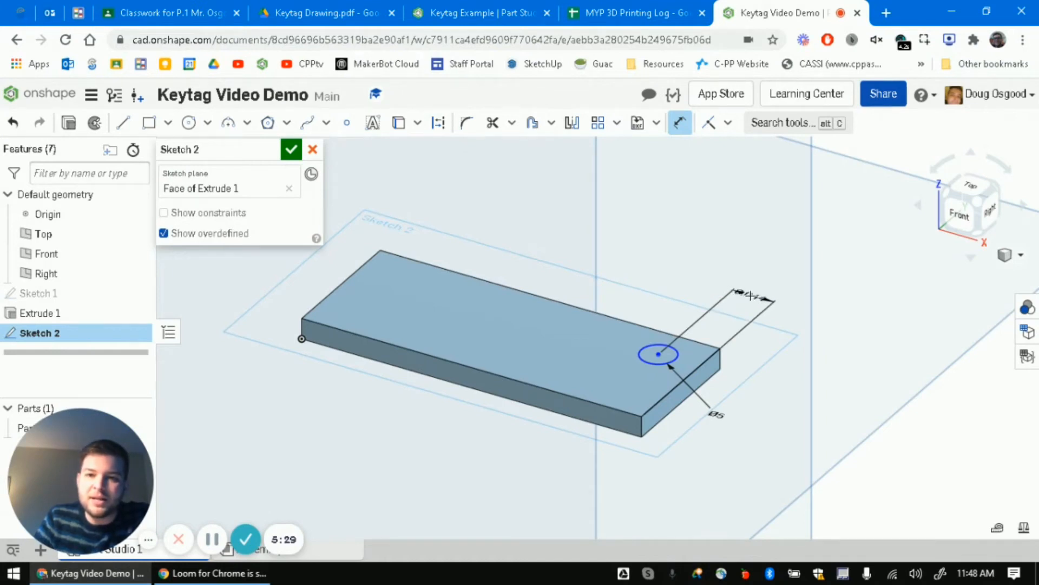
{"action": "left_click", "coordinate": [703, 277]}
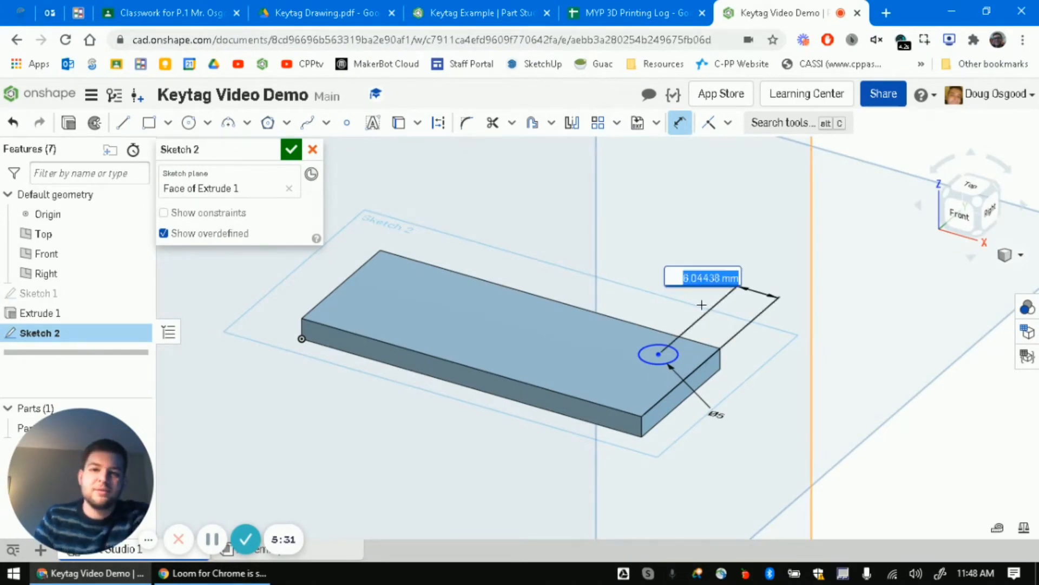
{"action": "type", "text": "5"}
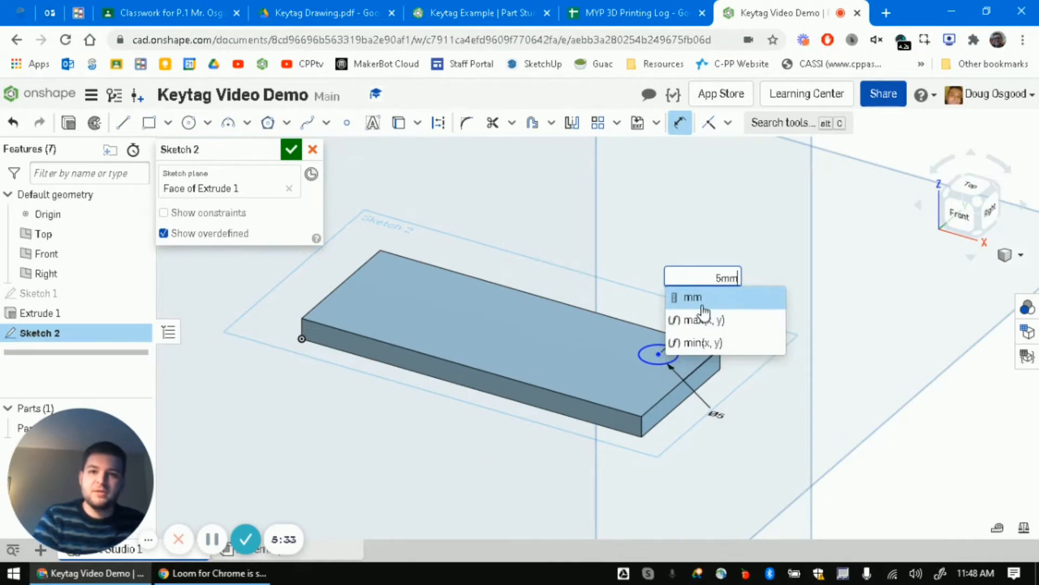
{"action": "key", "text": "Return"}
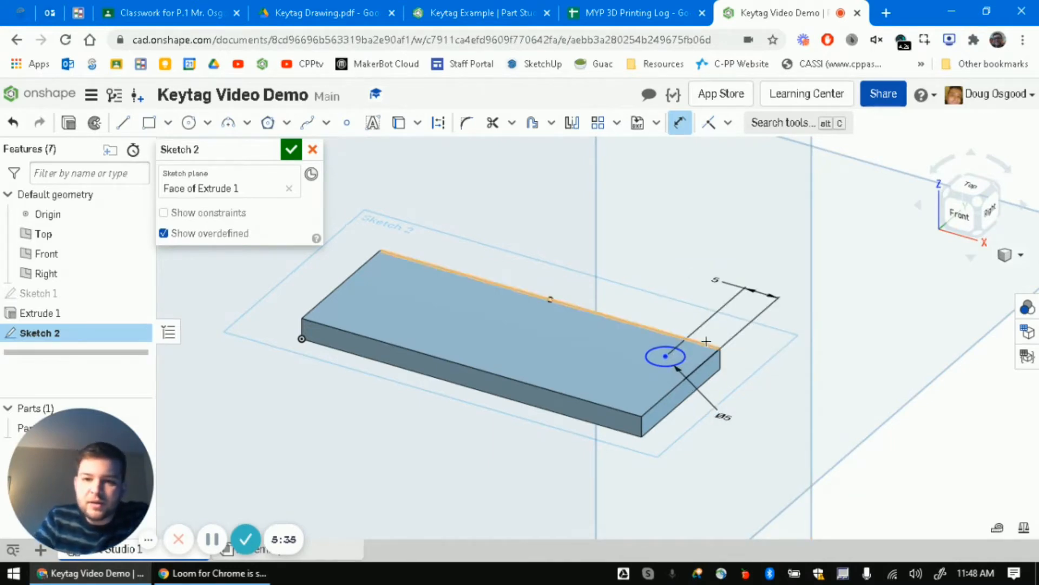
{"action": "left_click", "coordinate": [670, 355]}
{"action": "left_click", "coordinate": [712, 357]}
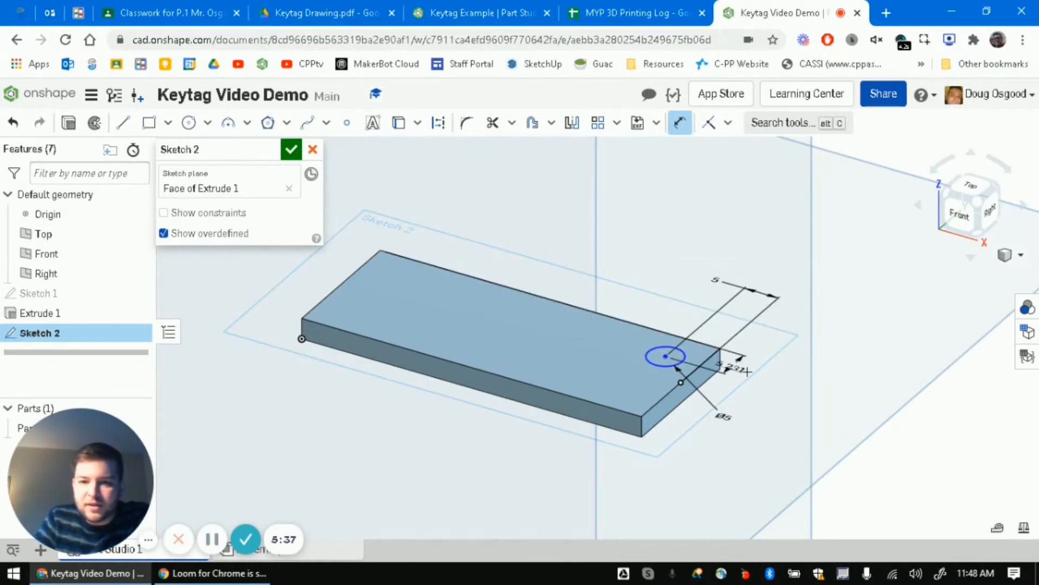
{"action": "left_click", "coordinate": [789, 379]}
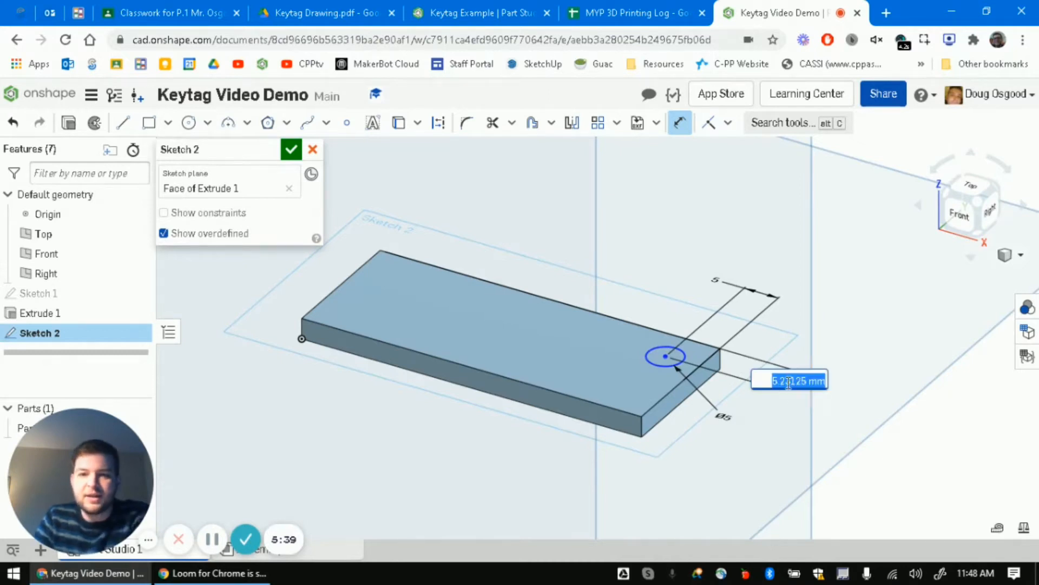
{"action": "type", "text": "5mm"}
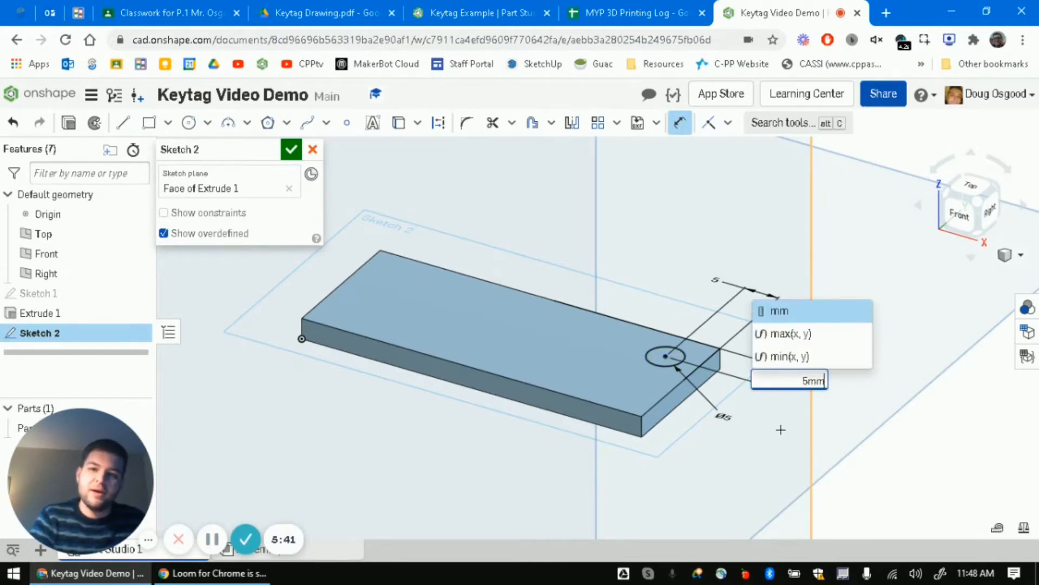
{"action": "key", "text": "Return"}
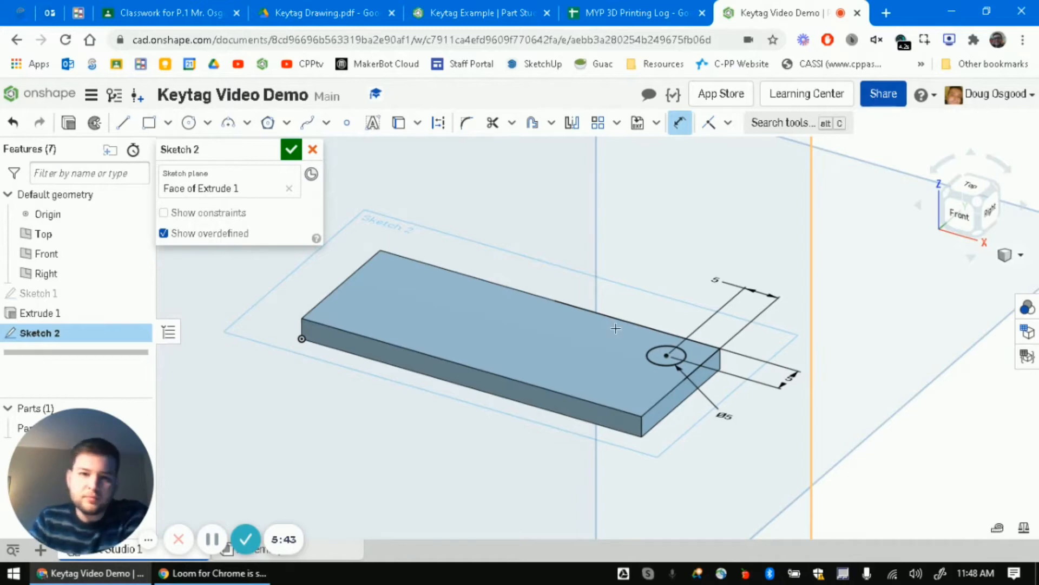
{"action": "left_click", "coordinate": [292, 150]}
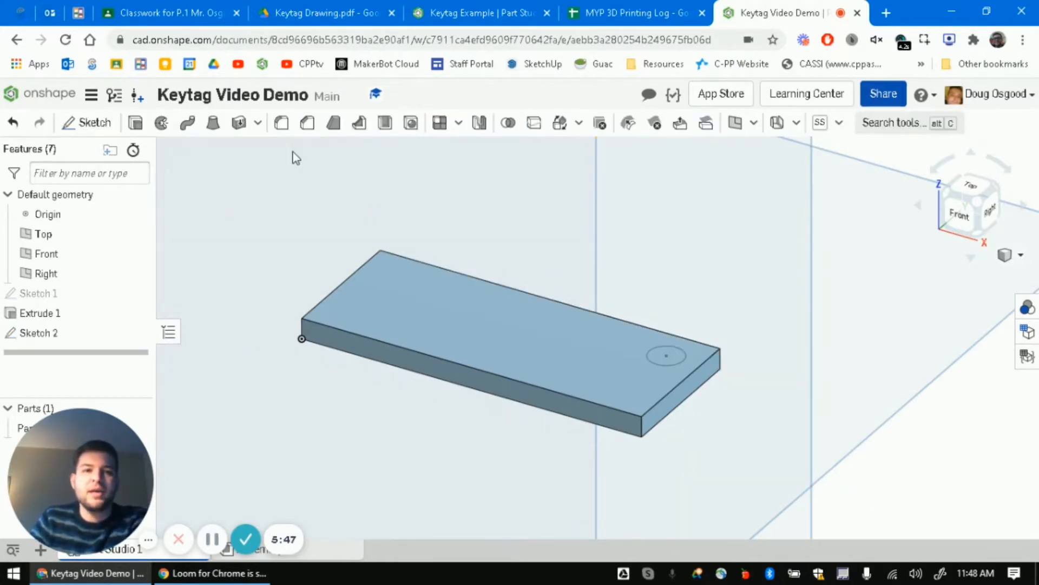
- Cut the Sketch 2 circle with a Remove extrude set to Through all
{"action": "left_click", "coordinate": [136, 126]}
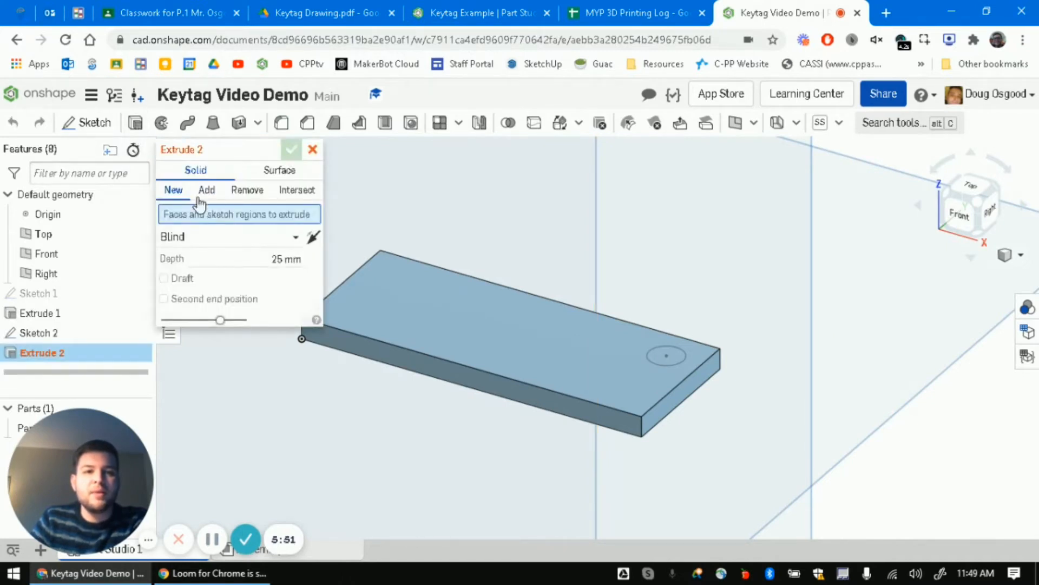
{"action": "left_click", "coordinate": [257, 193]}
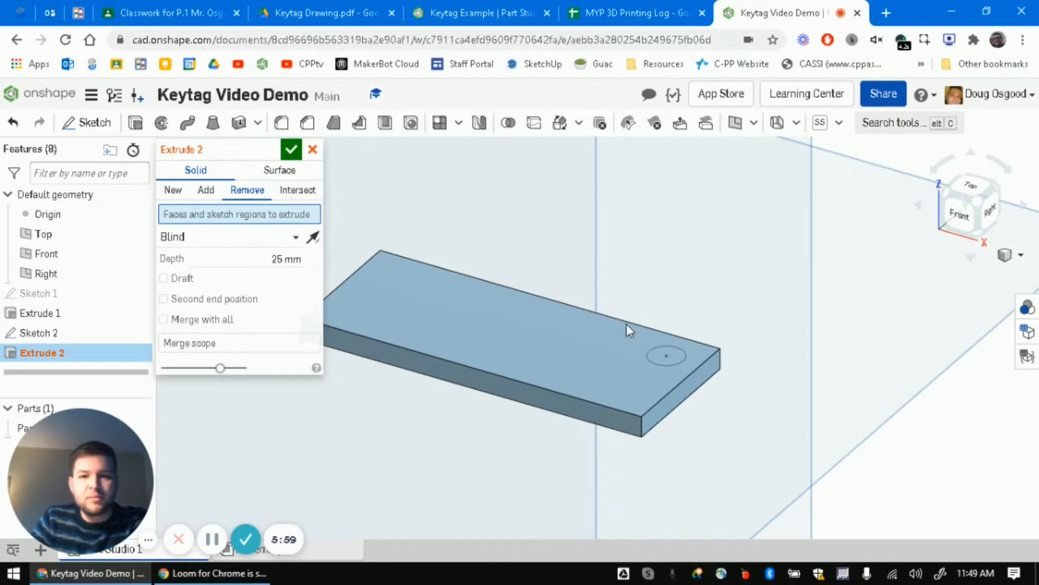
{"action": "left_click", "coordinate": [666, 357]}
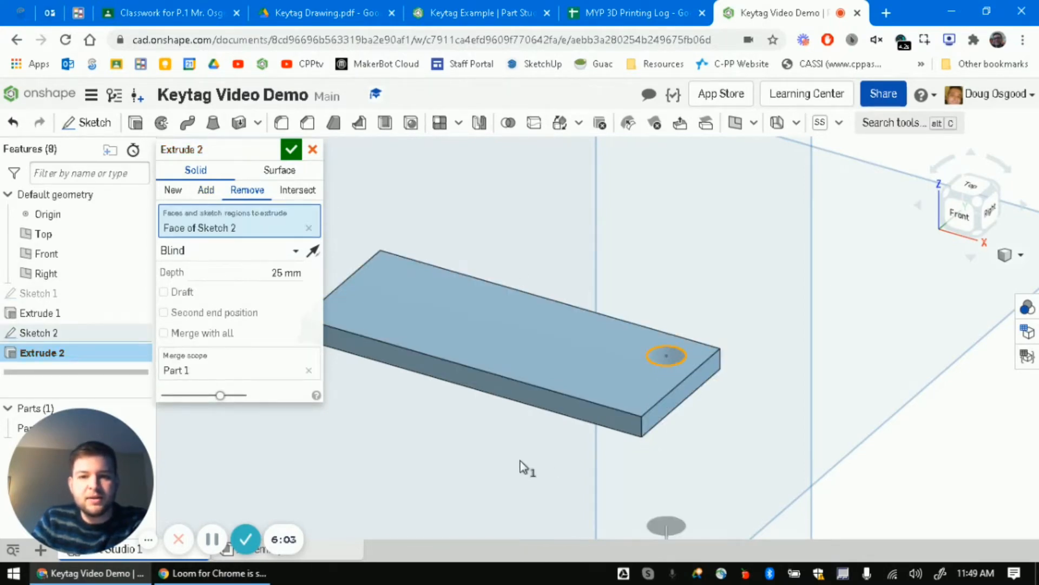
{"action": "mouse_move", "coordinate": [819, 370]}
{"action": "right_mouse_down"}
{"action": "mouse_move", "coordinate": [817, 409]}
{"action": "mouse_move", "coordinate": [827, 371]}
{"action": "mouse_move", "coordinate": [817, 370]}
{"action": "right_mouse_up"}
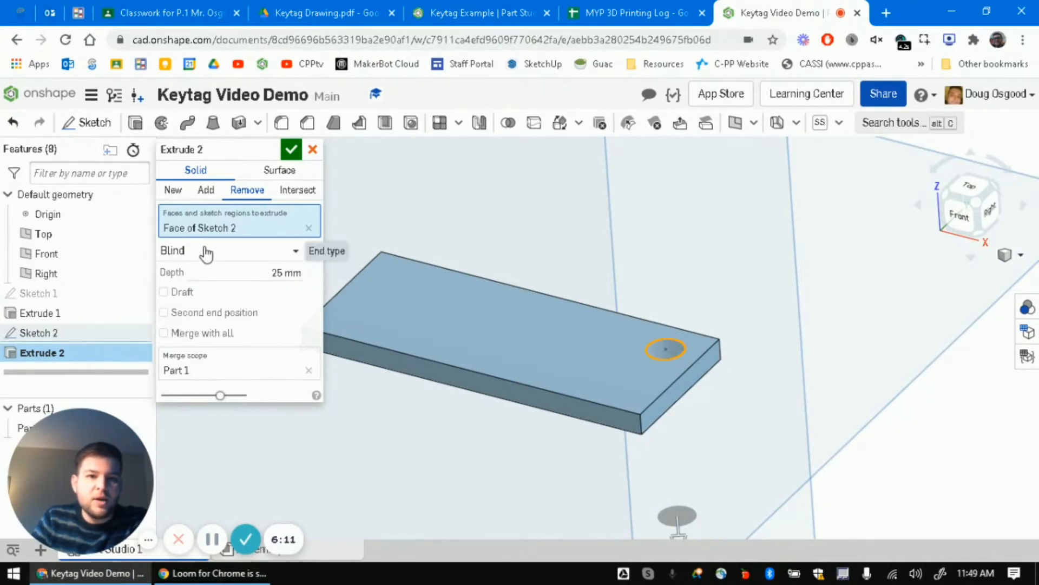
{"action": "left_click", "coordinate": [187, 252]}
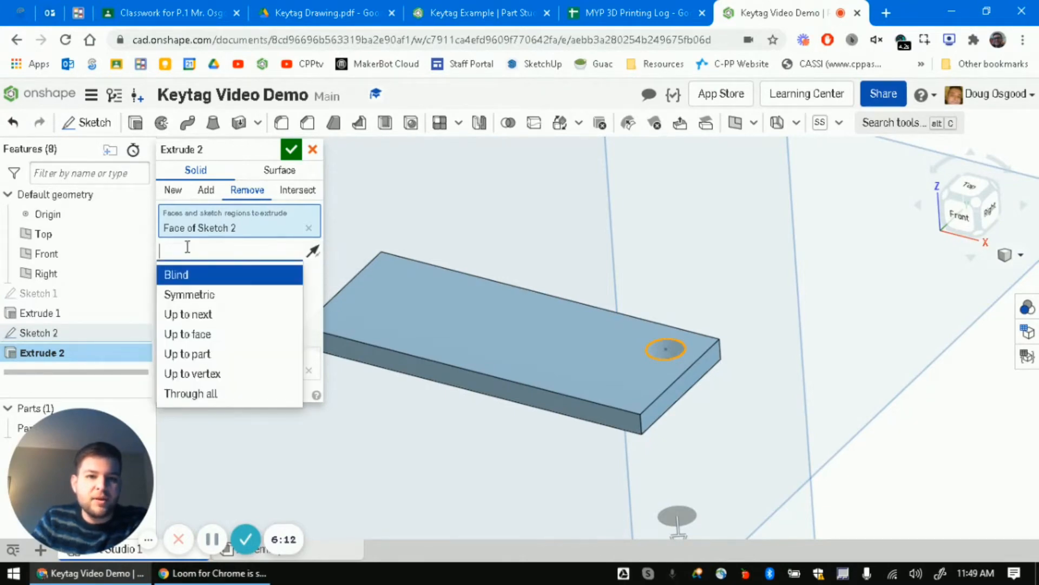
{"action": "left_click", "coordinate": [219, 394]}
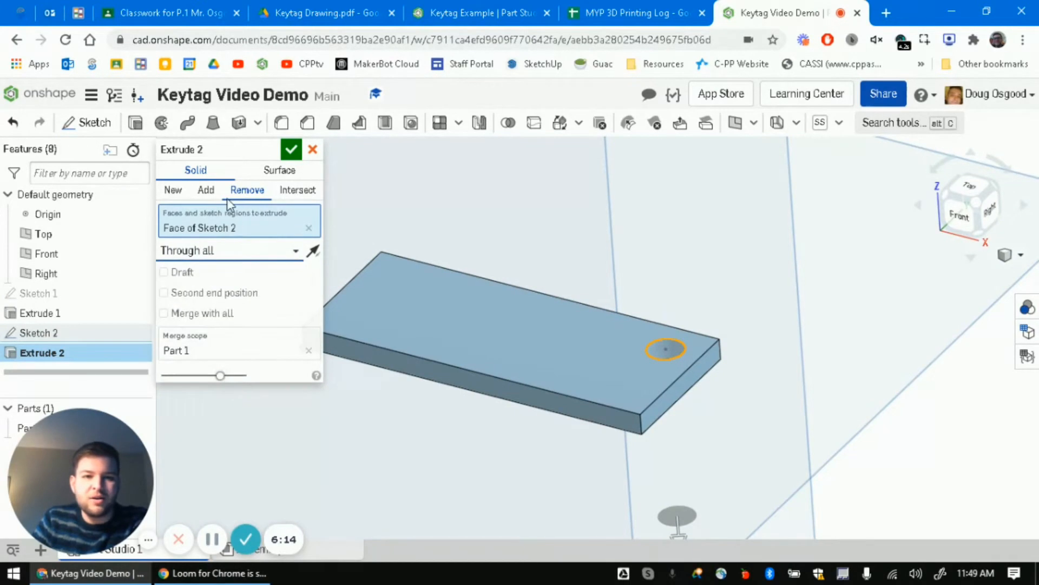
{"action": "left_click", "coordinate": [291, 151]}
{"action": "right_click_drag", "start_coordinate": [747, 399], "coordinate": [750, 423]}
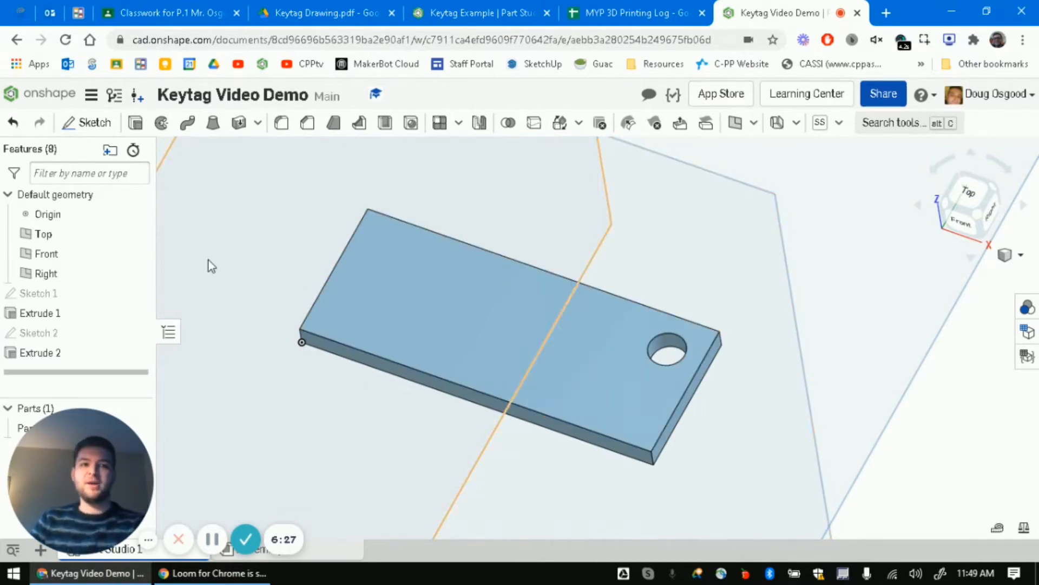
- Create Sketch 3 on the plate's top face
{"action": "left_click", "coordinate": [89, 122]}
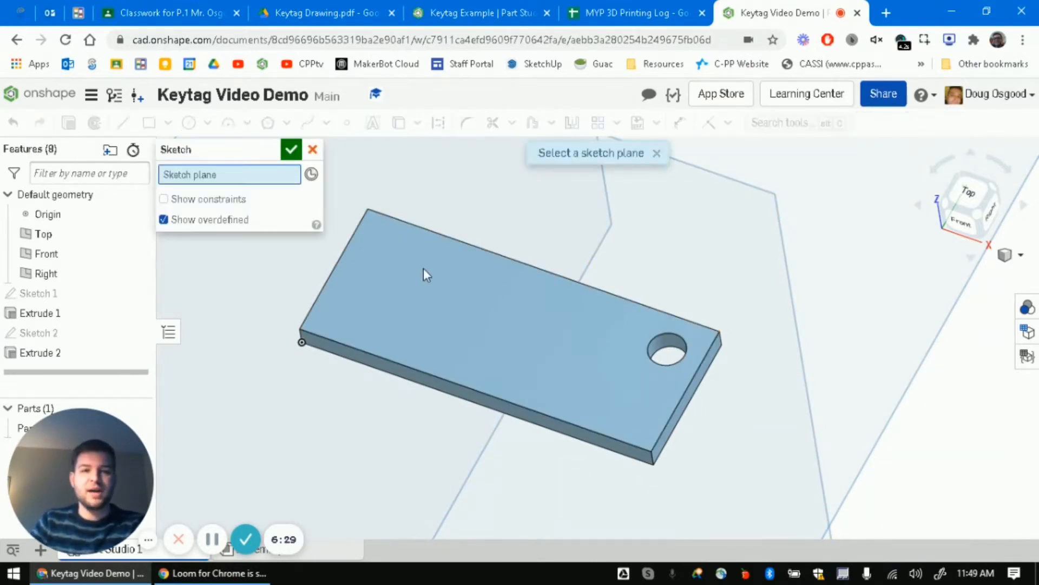
{"action": "left_click", "coordinate": [438, 287]}
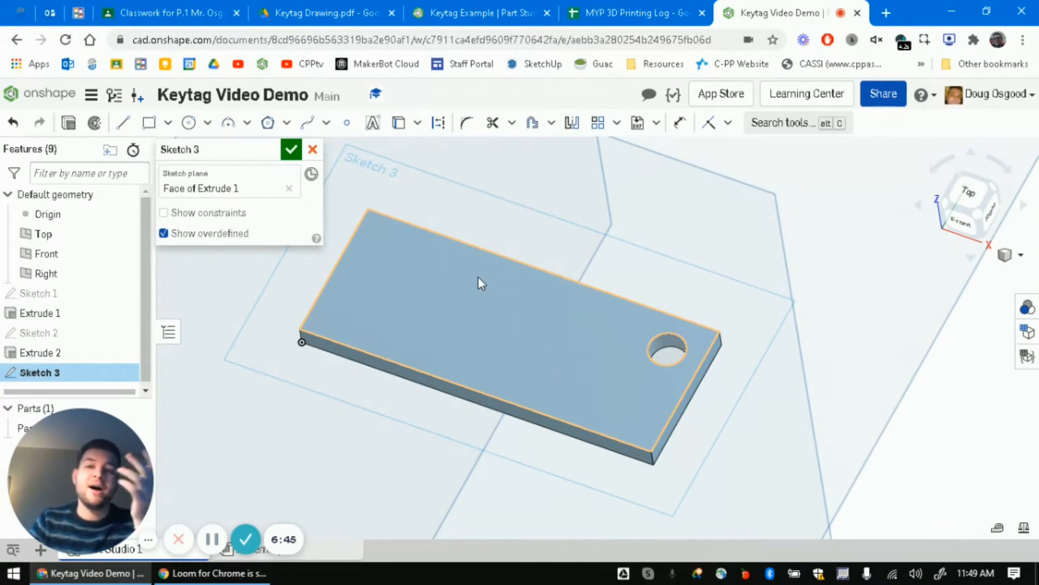
- Draw the block-letter C outline with straight lines
{"action": "left_click", "coordinate": [125, 126]}
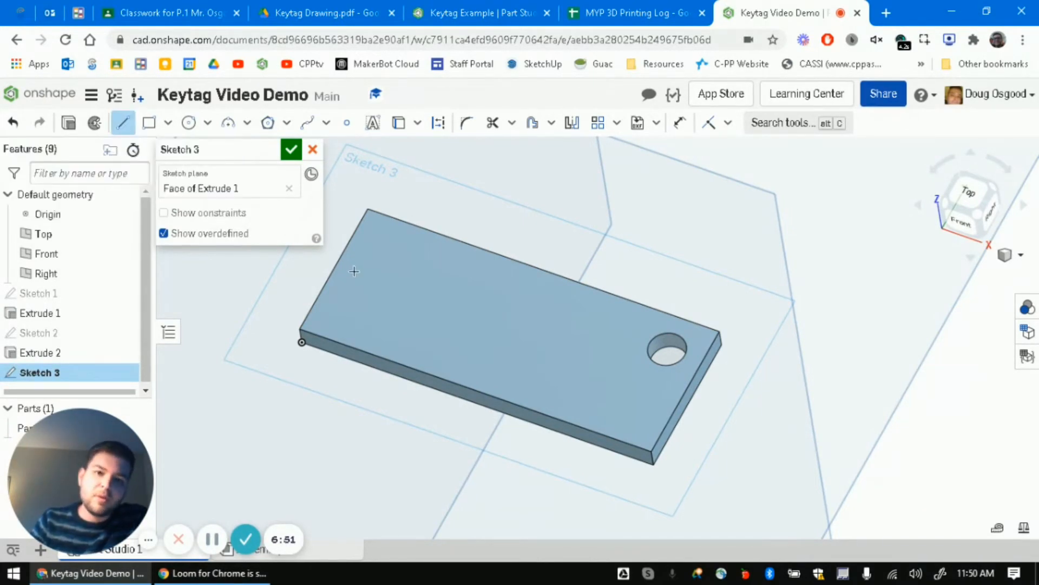
{"action": "left_click", "coordinate": [400, 252]}
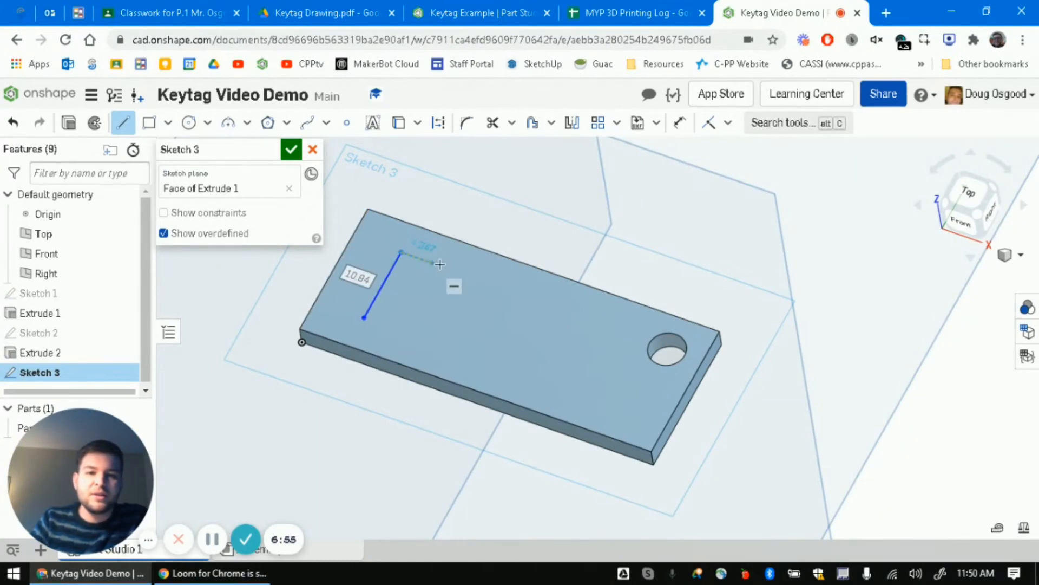
{"action": "left_click", "coordinate": [445, 266]}
{"action": "left_click", "coordinate": [437, 279]}
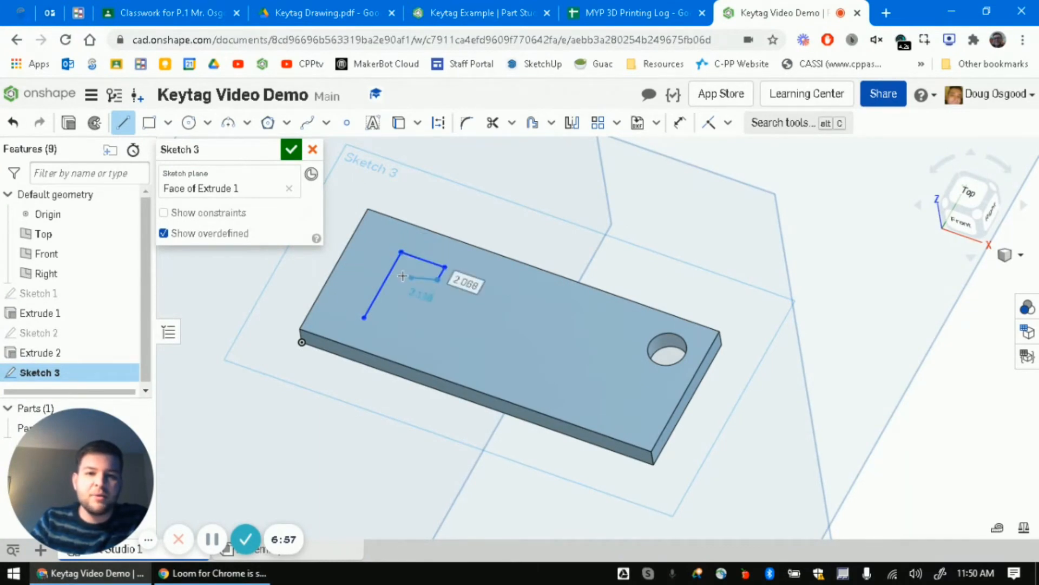
{"action": "left_click", "coordinate": [406, 268]}
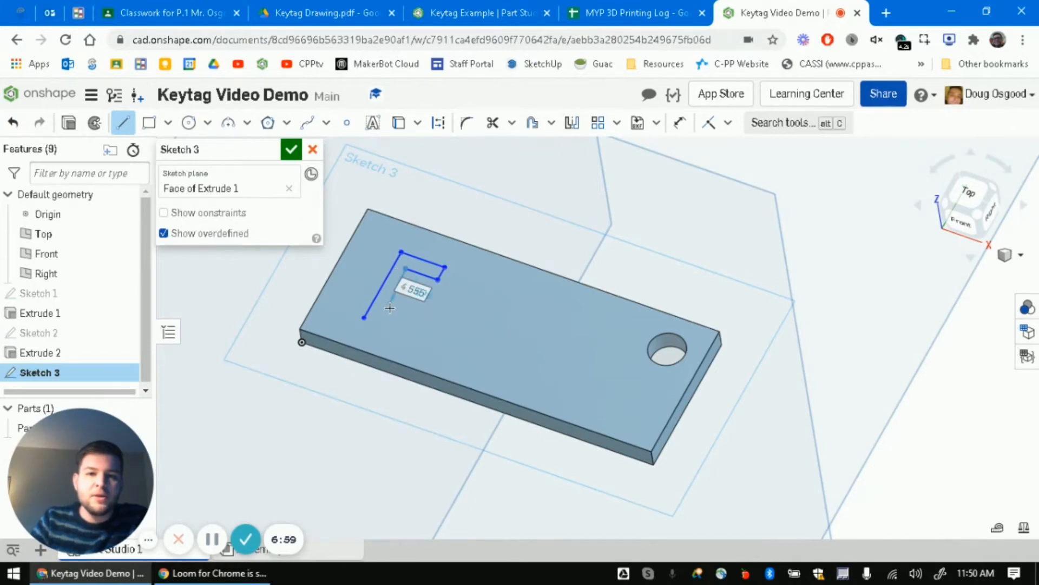
{"action": "left_click", "coordinate": [386, 307]}
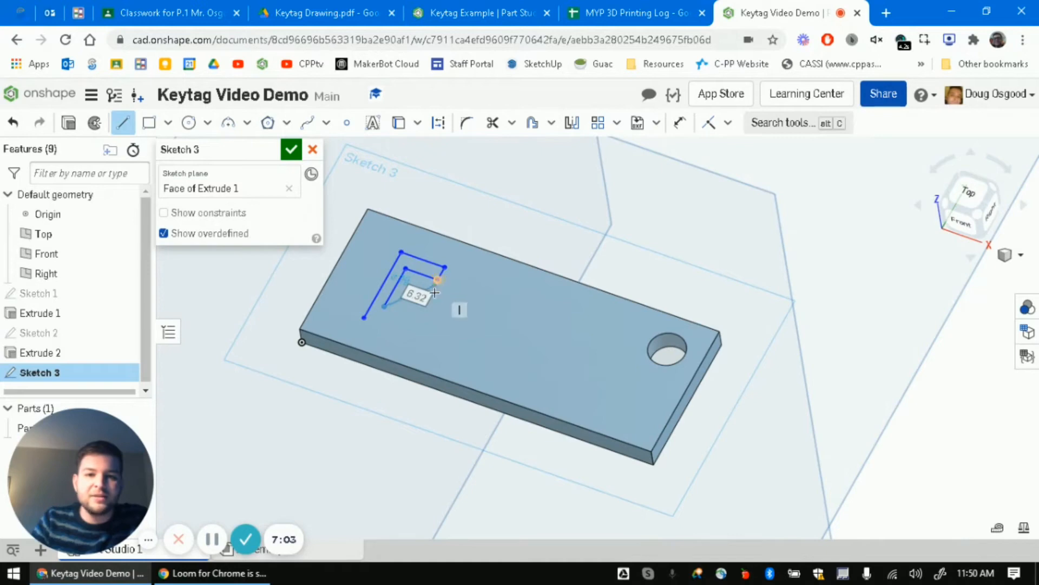
{"action": "left_click", "coordinate": [414, 320]}
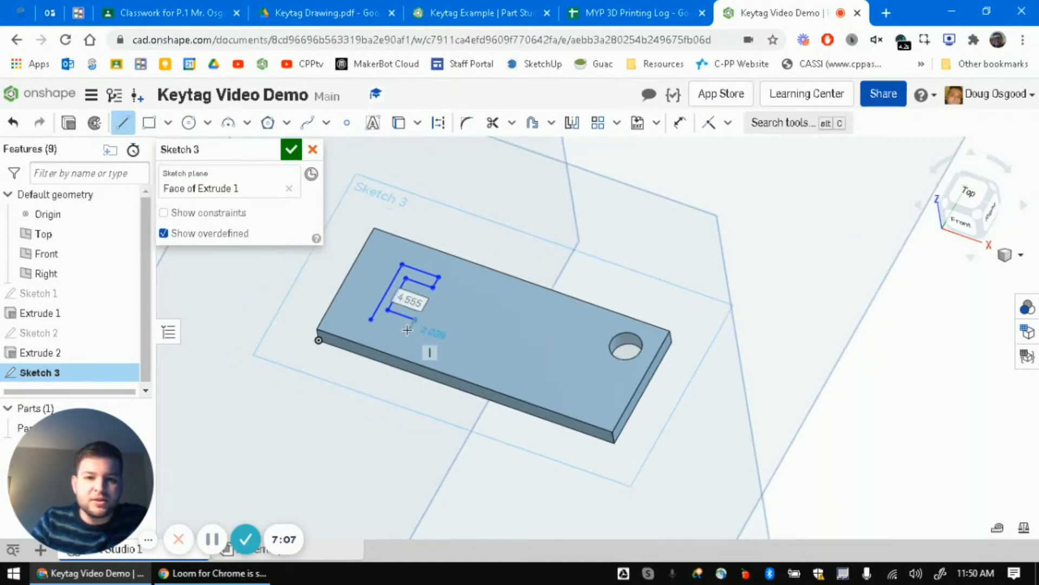
{"action": "scroll", "coordinate": [407, 329], "scroll_direction": "up", "scroll_amount": 5}
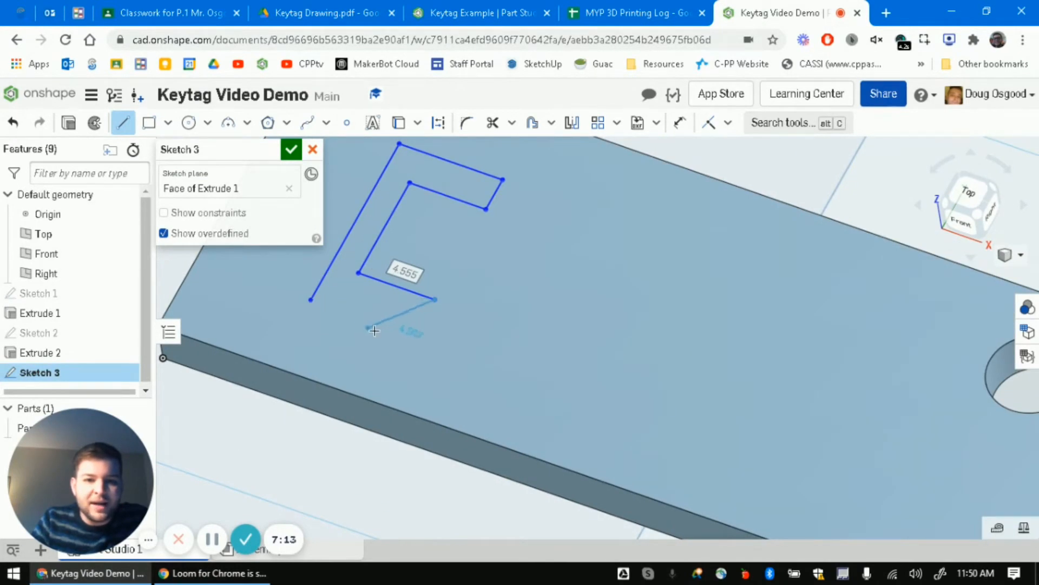
{"action": "left_click", "coordinate": [414, 336]}
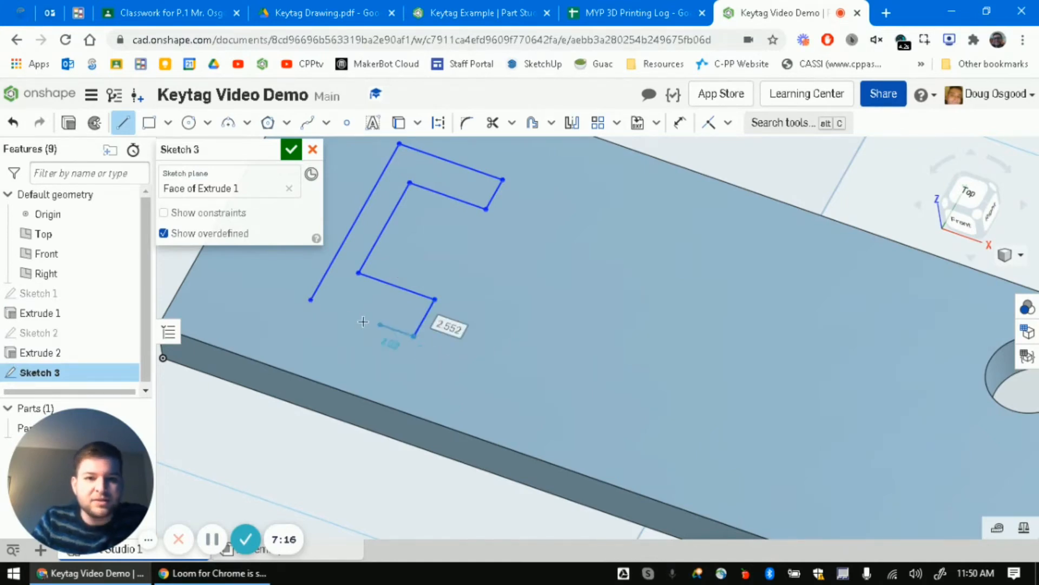
{"action": "left_click", "coordinate": [309, 299]}
{"action": "scroll", "coordinate": [476, 243], "scroll_direction": "down", "scroll_amount": 3}
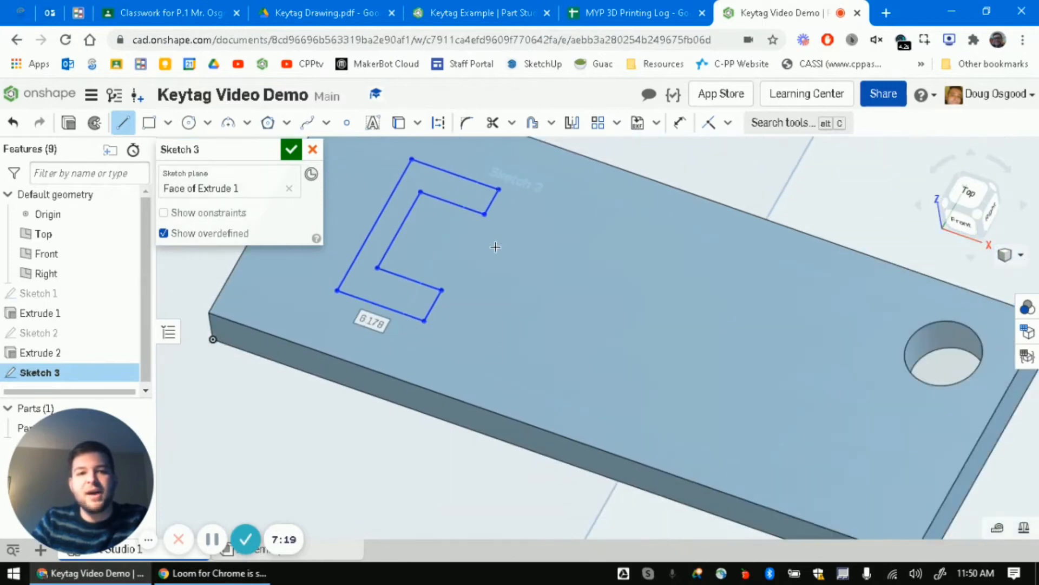
{"action": "scroll", "coordinate": [495, 247], "scroll_direction": "down", "scroll_amount": 2}
{"action": "scroll", "coordinate": [559, 274], "scroll_direction": "down", "scroll_amount": 2}
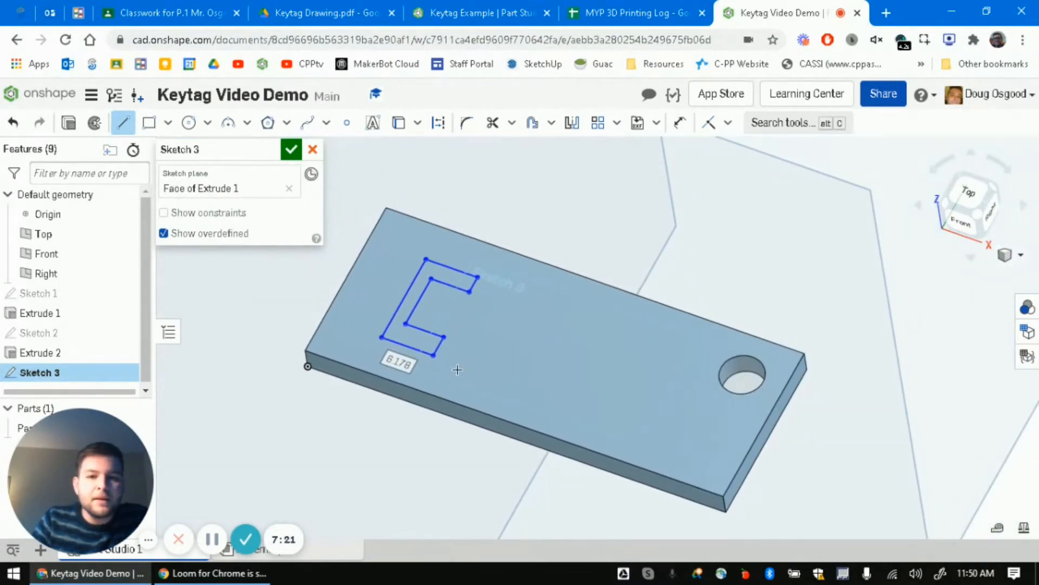
- Draw the P outline beside the C with a small square window inside
{"action": "left_click", "coordinate": [434, 356]}
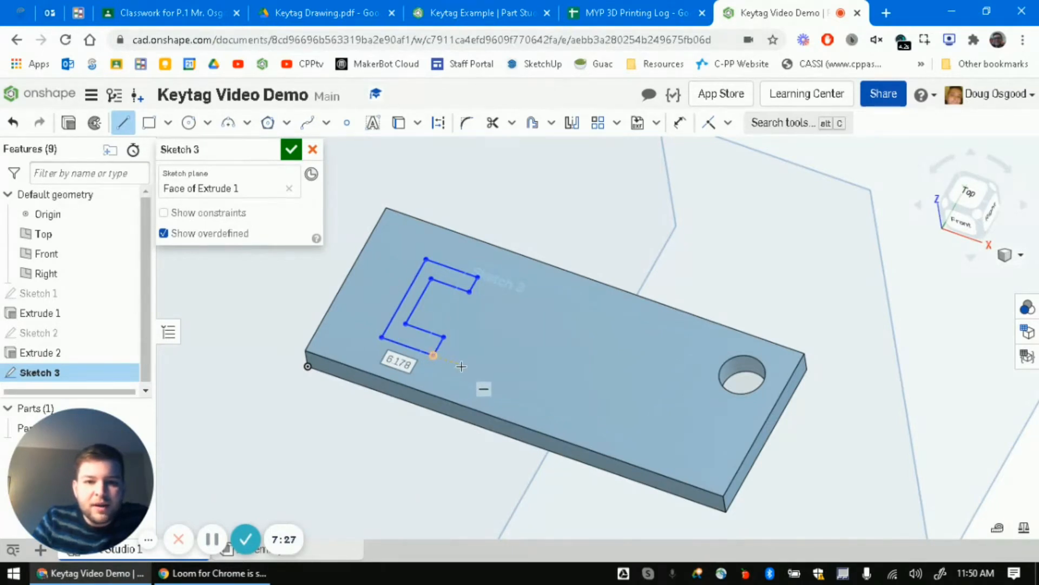
{"action": "left_click", "coordinate": [462, 365]}
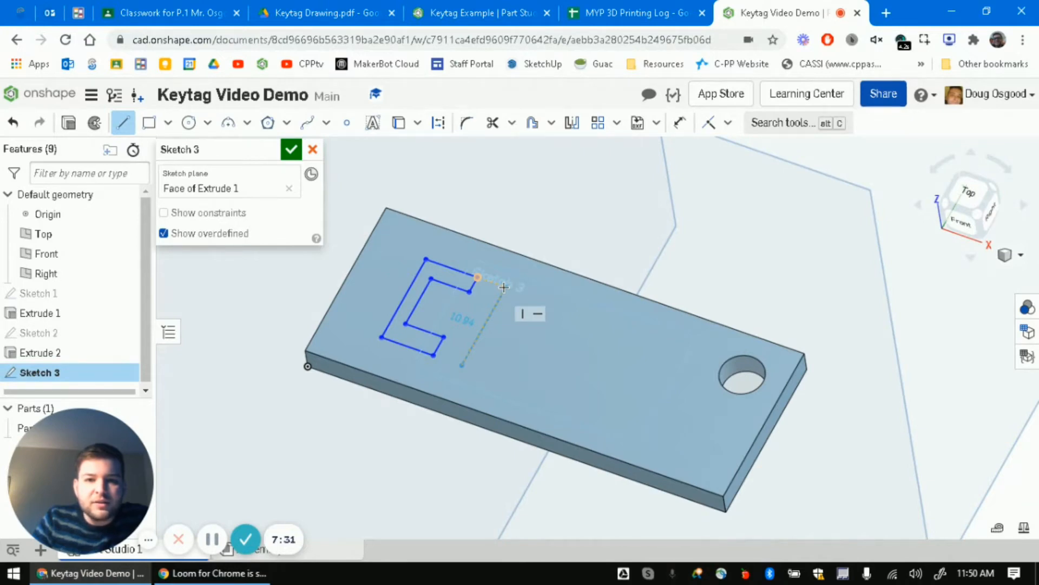
{"action": "left_click", "coordinate": [505, 287]}
{"action": "left_click", "coordinate": [551, 303]}
{"action": "left_click", "coordinate": [529, 342]}
{"action": "left_click", "coordinate": [499, 332]}
{"action": "left_click", "coordinate": [478, 370]}
{"action": "left_click", "coordinate": [461, 365]}
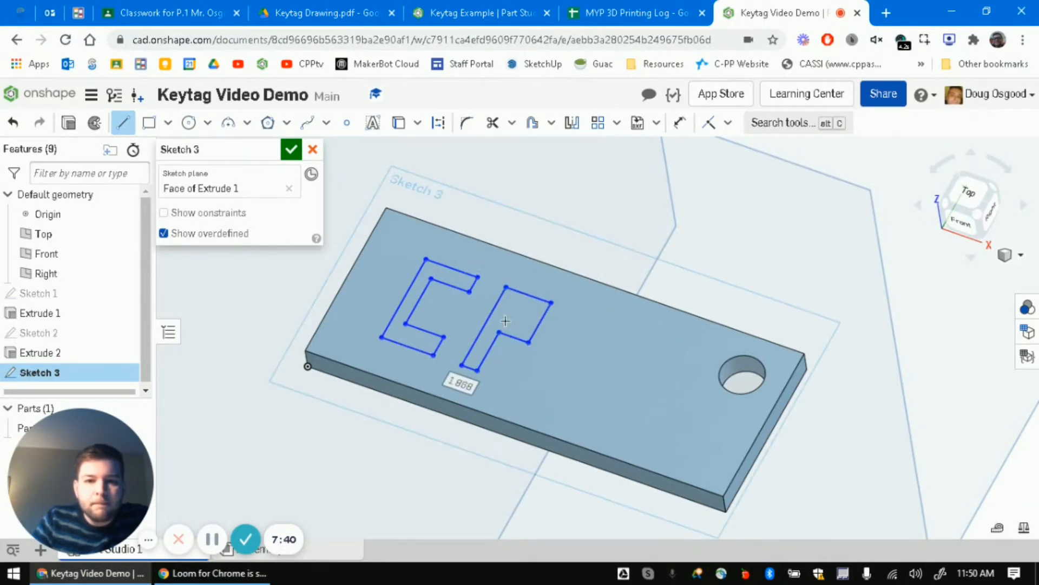
{"action": "left_click", "coordinate": [508, 314]}
{"action": "left_click", "coordinate": [514, 306]}
{"action": "left_click", "coordinate": [528, 312]}
{"action": "scroll", "coordinate": [521, 322], "scroll_direction": "up", "scroll_amount": 6}
{"action": "left_click", "coordinate": [531, 311]}
{"action": "left_click", "coordinate": [459, 285]}
{"action": "scroll", "coordinate": [508, 295], "scroll_direction": "down", "scroll_amount": 4}
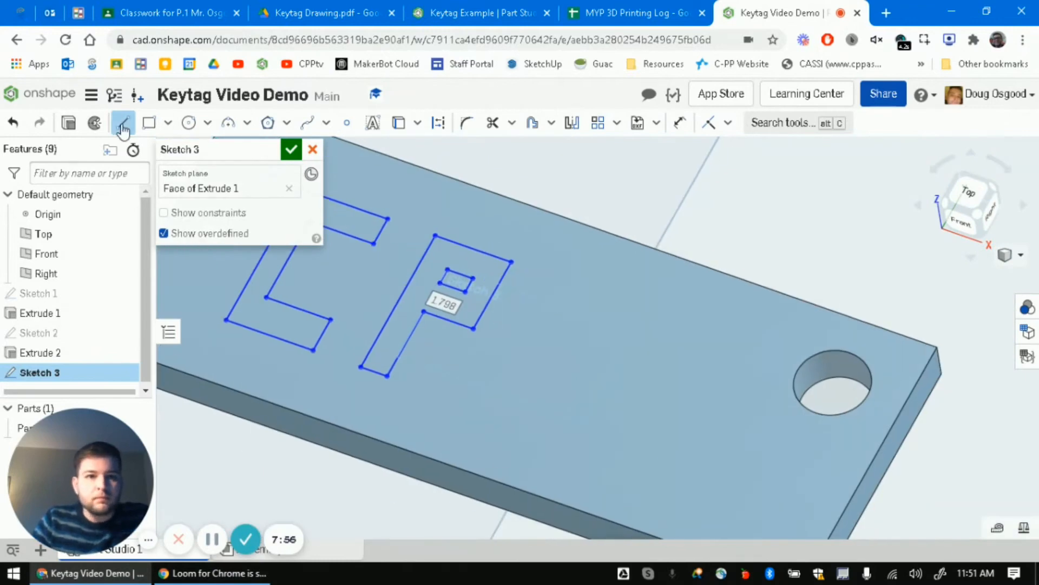
{"action": "key", "text": "Escape"}
- Copy and paste the P to form the second P, level with the first
{"action": "left_click_drag", "start_coordinate": [520, 387], "coordinate": [369, 200]}
{"action": "scroll", "coordinate": [643, 212], "scroll_direction": "down", "scroll_amount": 10}
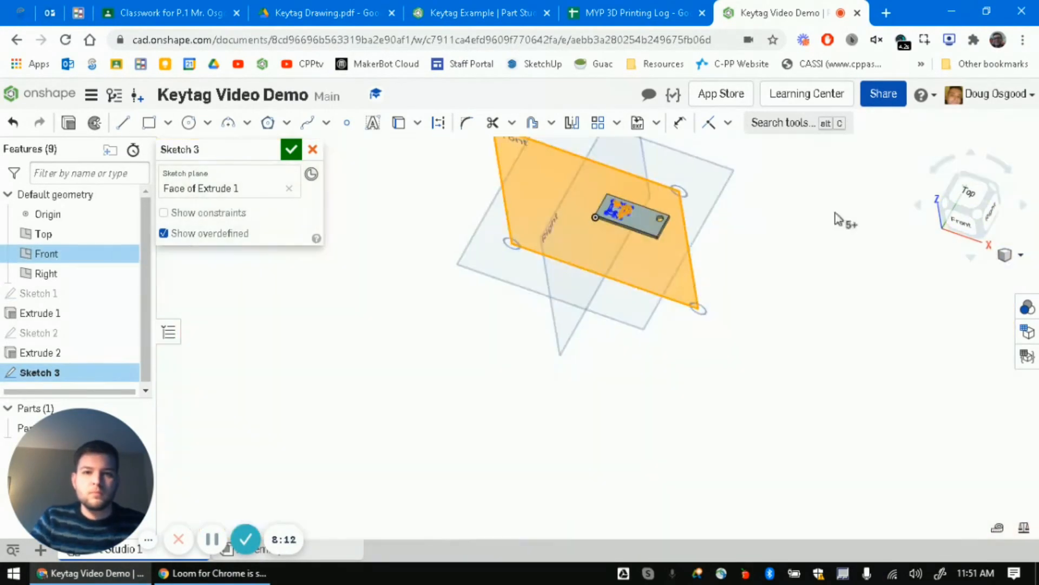
{"action": "scroll", "coordinate": [622, 207], "scroll_direction": "up", "scroll_amount": 10}
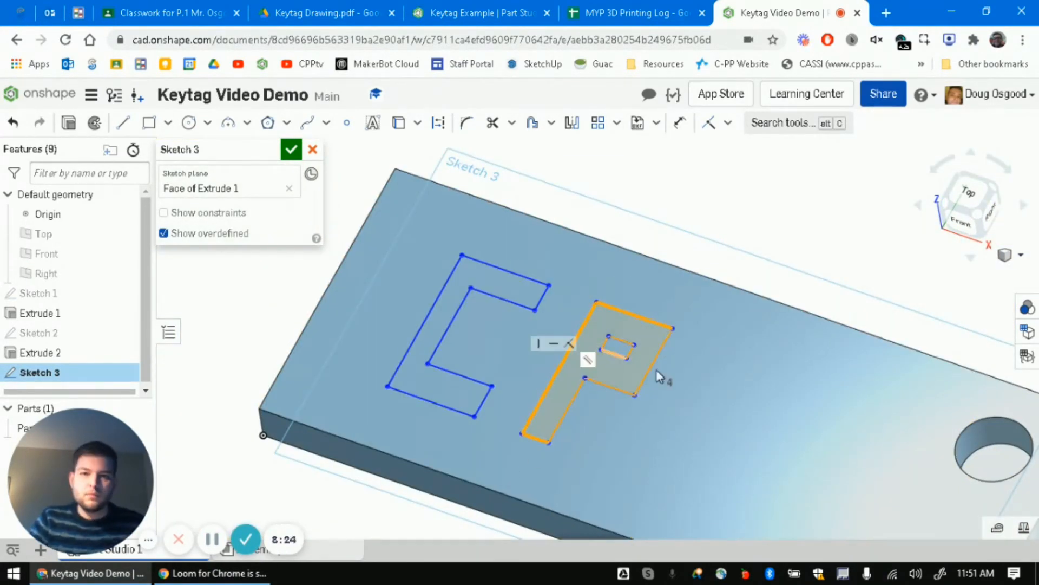
{"action": "scroll", "coordinate": [458, 349], "scroll_direction": "down", "scroll_amount": 5}
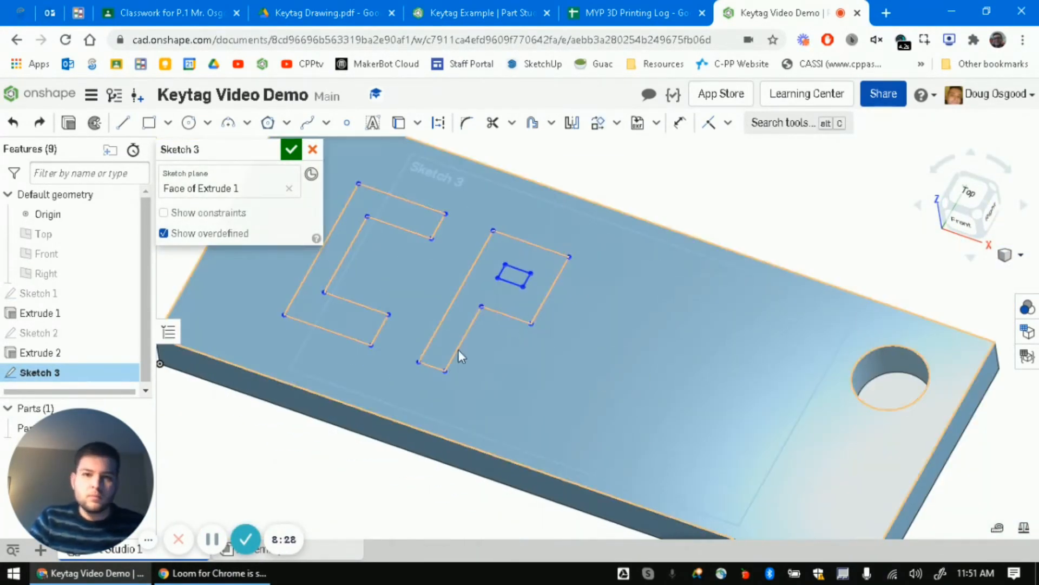
{"action": "scroll", "coordinate": [544, 260], "scroll_direction": "up", "scroll_amount": 5}
{"action": "scroll", "coordinate": [527, 283], "scroll_direction": "up", "scroll_amount": 4}
{"action": "left_click", "coordinate": [475, 259]}
{"action": "left_click", "coordinate": [529, 274]}
{"action": "left_click", "coordinate": [535, 203]}
{"action": "scroll", "coordinate": [661, 381], "scroll_direction": "down", "scroll_amount": 4}
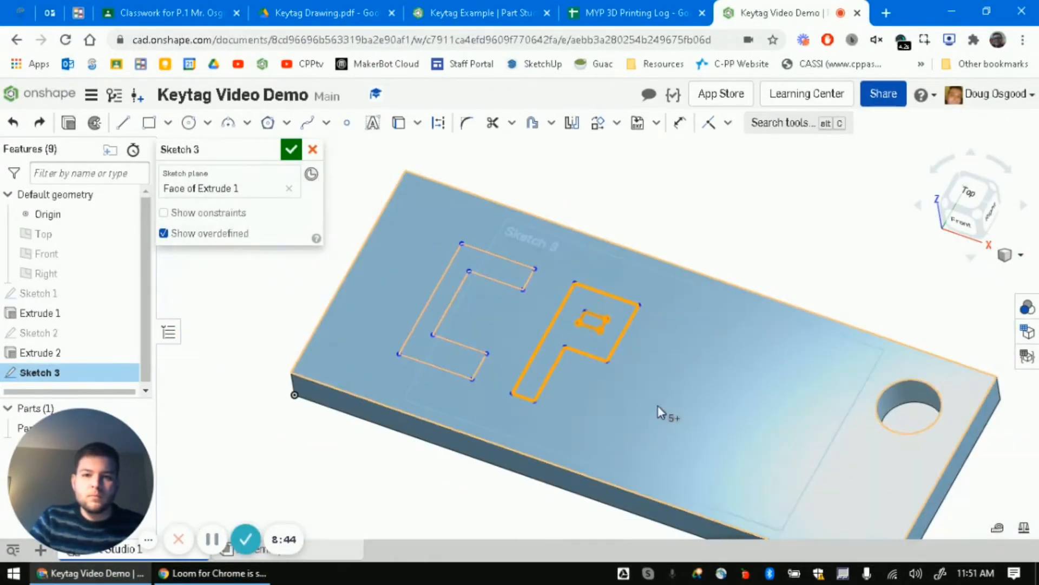
{"action": "key", "text": "ctrl+v"}
{"action": "mouse_move", "coordinate": [630, 383]}
{"action": "left_mouse_down"}
{"action": "mouse_move", "coordinate": [613, 413]}
{"action": "mouse_move", "coordinate": [620, 391]}
{"action": "left_mouse_up"}
{"action": "scroll", "coordinate": [618, 445], "scroll_direction": "up", "scroll_amount": 4}
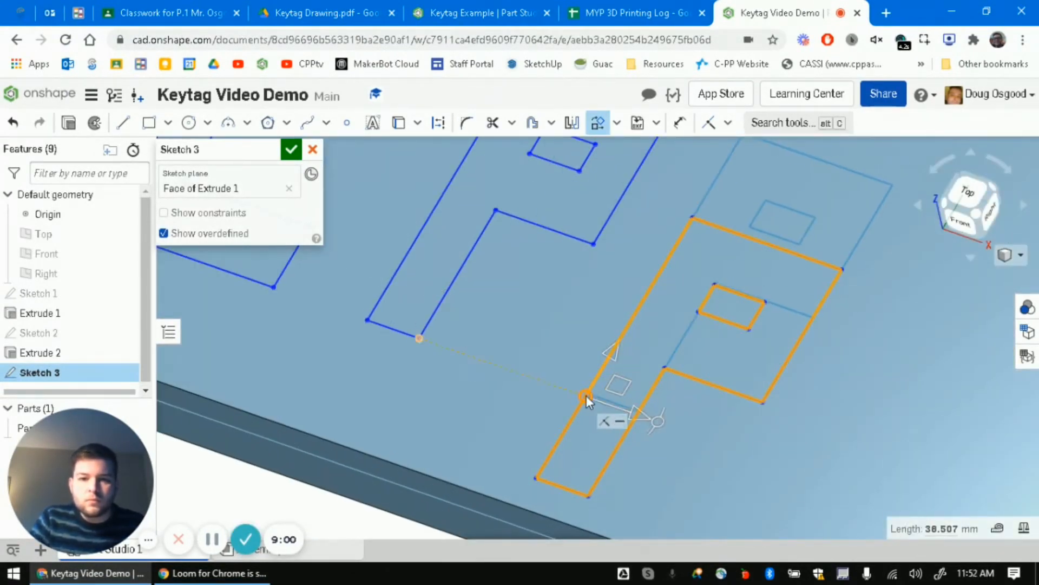
{"action": "left_click", "coordinate": [654, 389]}
{"action": "scroll", "coordinate": [632, 366], "scroll_direction": "down", "scroll_amount": 4}
- Begin a spline curve for the eagle head beside the letters
{"action": "left_click", "coordinate": [307, 122]}
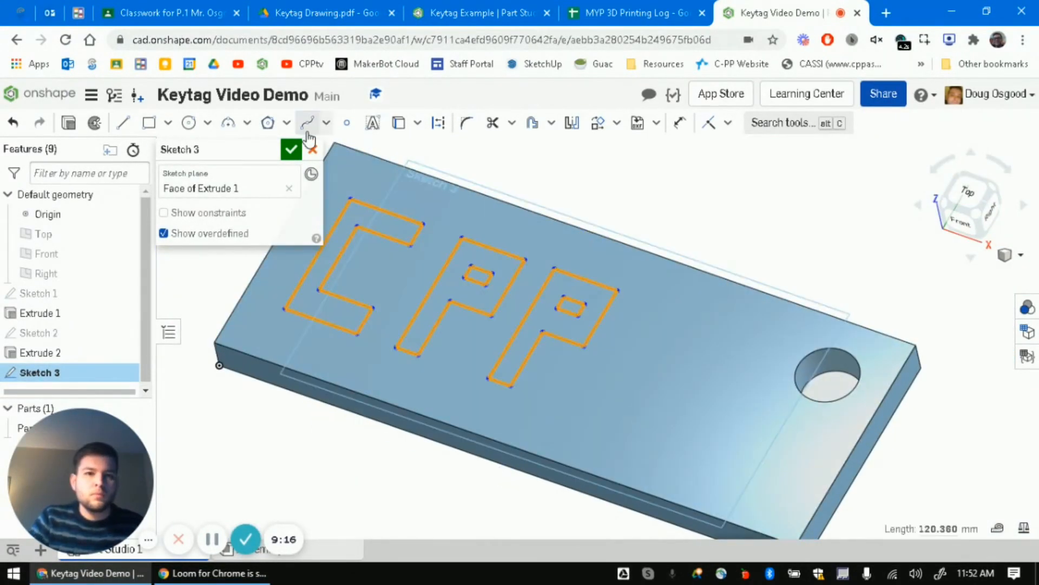
{"action": "scroll", "coordinate": [622, 379], "scroll_direction": "up", "scroll_amount": 3}
{"action": "left_click", "coordinate": [622, 426]}
- Draw a spline for the back curve of the eagle's head
{"action": "left_click", "coordinate": [653, 295]}
{"action": "left_click", "coordinate": [629, 234]}
{"action": "left_click", "coordinate": [566, 228]}
{"action": "double_click", "coordinate": [533, 247]}
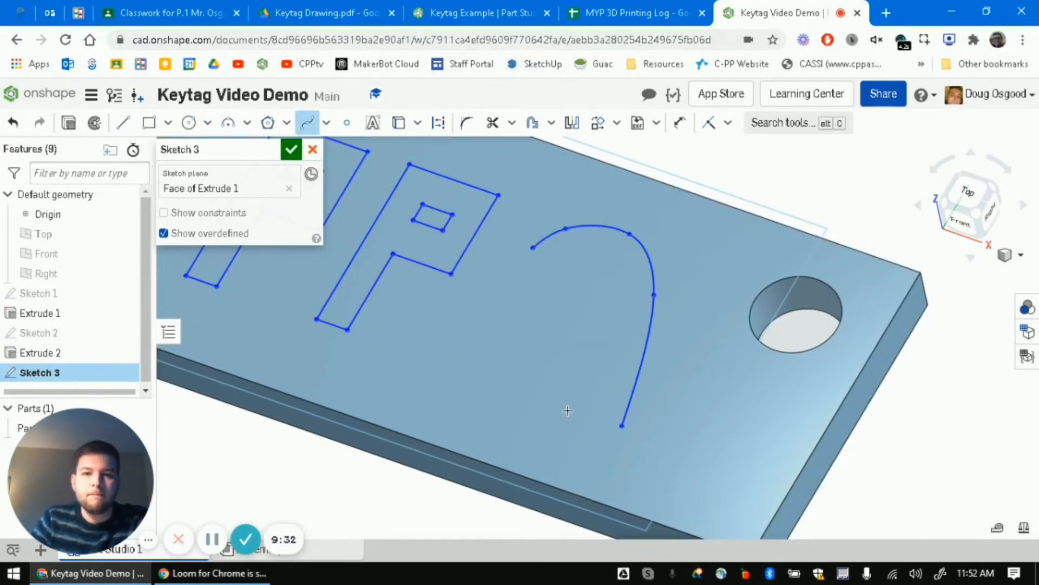
- Draw the jagged zigzag neck with straight lines from the curve's end
{"action": "key", "text": "l"}
{"action": "left_click", "coordinate": [622, 426]}
{"action": "left_click", "coordinate": [573, 384]}
{"action": "left_click", "coordinate": [545, 399]}
{"action": "left_click", "coordinate": [539, 371]}
{"action": "left_click", "coordinate": [516, 389]}
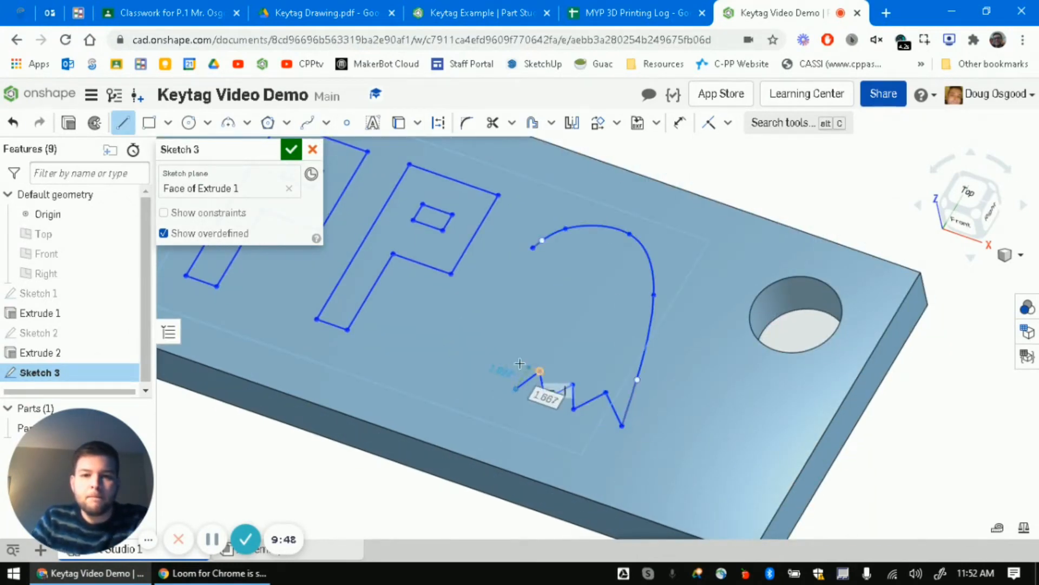
{"action": "left_click", "coordinate": [513, 361]}
{"action": "left_click", "coordinate": [488, 379]}
- Remove the extra zigzag segments from the neck
{"action": "left_click", "coordinate": [307, 123]}
{"action": "key", "text": "ctrl+z"}
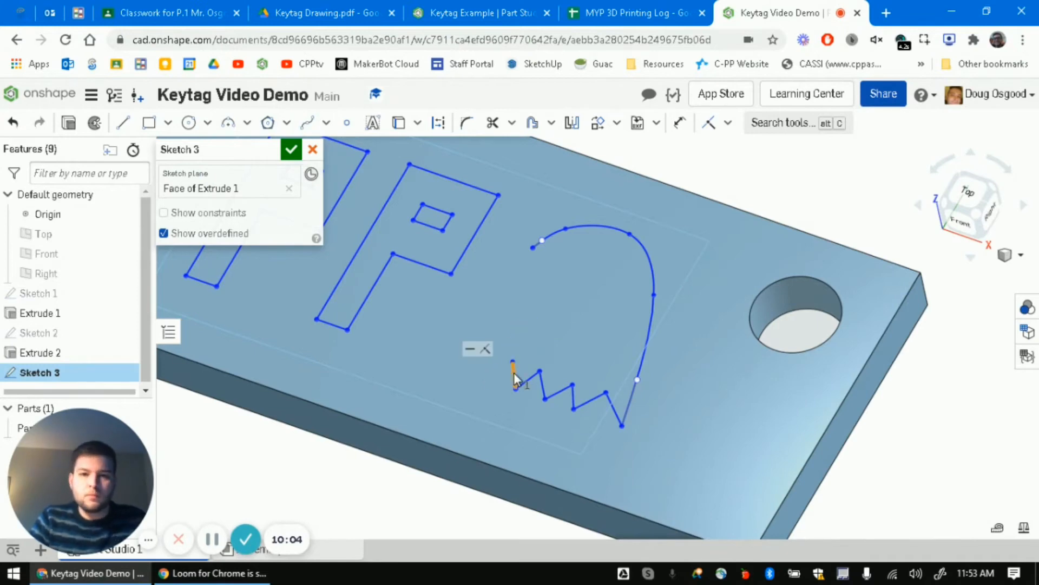
{"action": "right_click", "coordinate": [513, 377]}
{"action": "left_click", "coordinate": [566, 399]}
{"action": "key", "text": "l"}
- Try drawing the front-of-head spline and a closing line, then undo the misplaced result
{"action": "left_click", "coordinate": [307, 123]}
{"action": "left_click", "coordinate": [516, 389]}
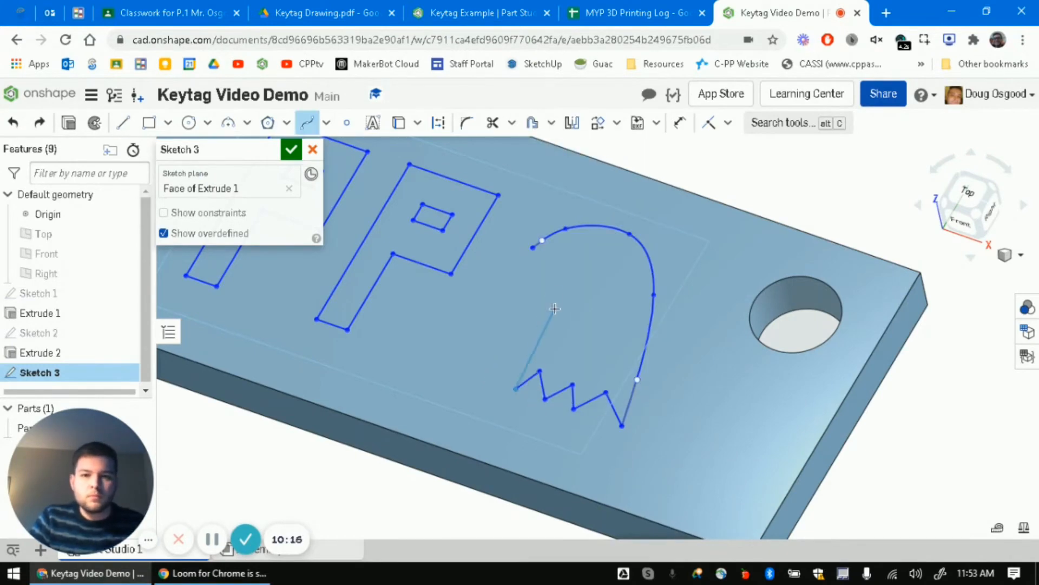
{"action": "double_click", "coordinate": [532, 273]}
{"action": "scroll", "coordinate": [539, 273], "scroll_direction": "up", "scroll_amount": 6}
{"action": "scroll", "coordinate": [540, 336], "scroll_direction": "down", "scroll_amount": 5}
{"action": "key", "text": "ctrl+z"}
{"action": "left_click", "coordinate": [506, 480]}
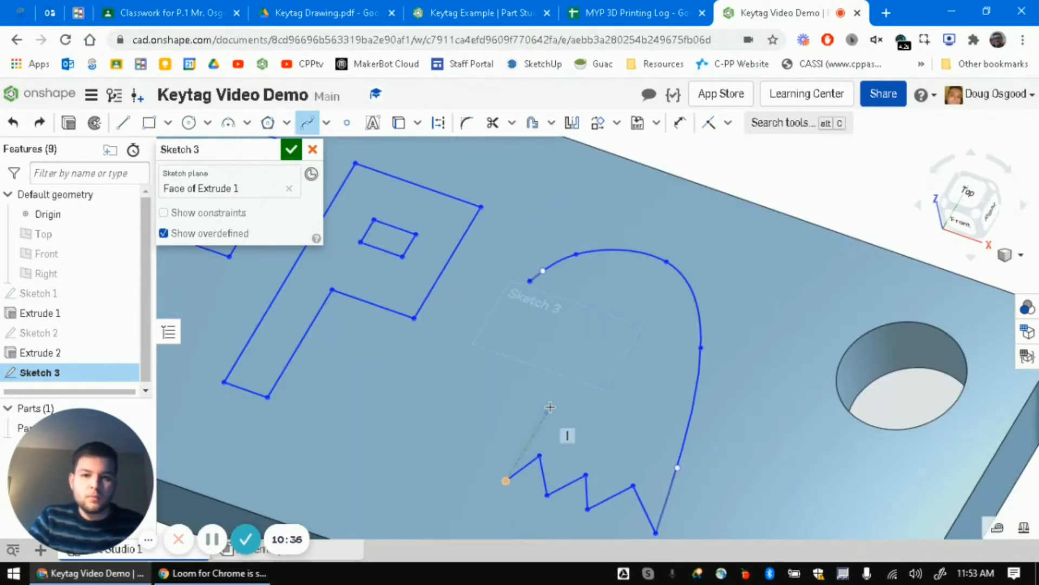
{"action": "left_click", "coordinate": [551, 406]}
{"action": "left_click", "coordinate": [553, 357]}
{"action": "double_click", "coordinate": [532, 347]}
{"action": "left_click", "coordinate": [531, 346]}
{"action": "key", "text": "ctrl+z"}
{"action": "key", "text": "ctrl+z"}
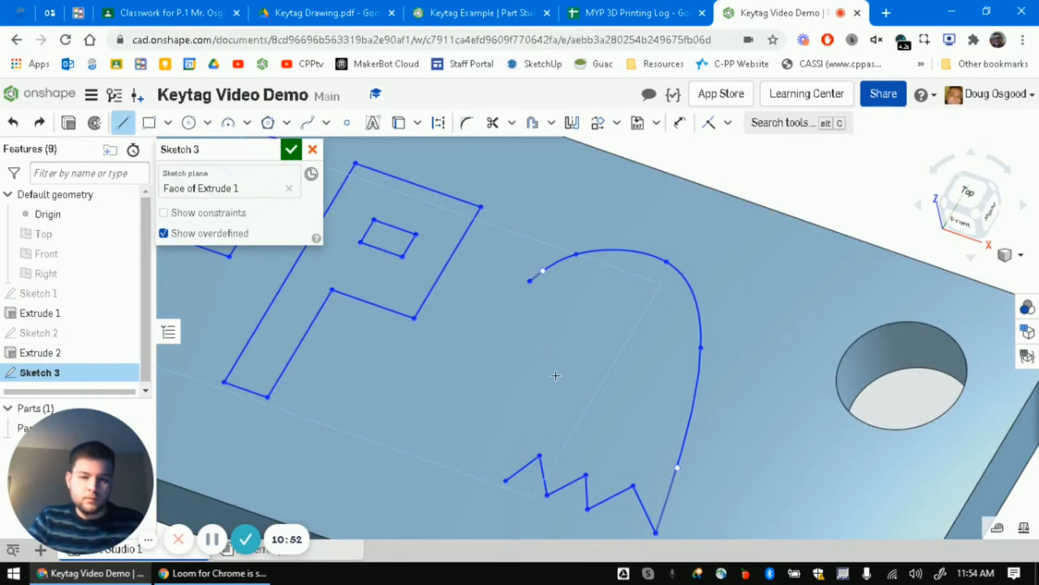
- Redraw the front-of-head spline and join its endpoints with a short curve
{"action": "left_click", "coordinate": [307, 122]}
{"action": "left_click", "coordinate": [505, 480]}
{"action": "left_click", "coordinate": [560, 391]}
{"action": "left_click", "coordinate": [568, 323]}
{"action": "double_click", "coordinate": [491, 324]}
{"action": "left_click", "coordinate": [530, 281]}
{"action": "double_click", "coordinate": [490, 323]}
- Draw the straight beak line connecting to the head curve
{"action": "key", "text": "l"}
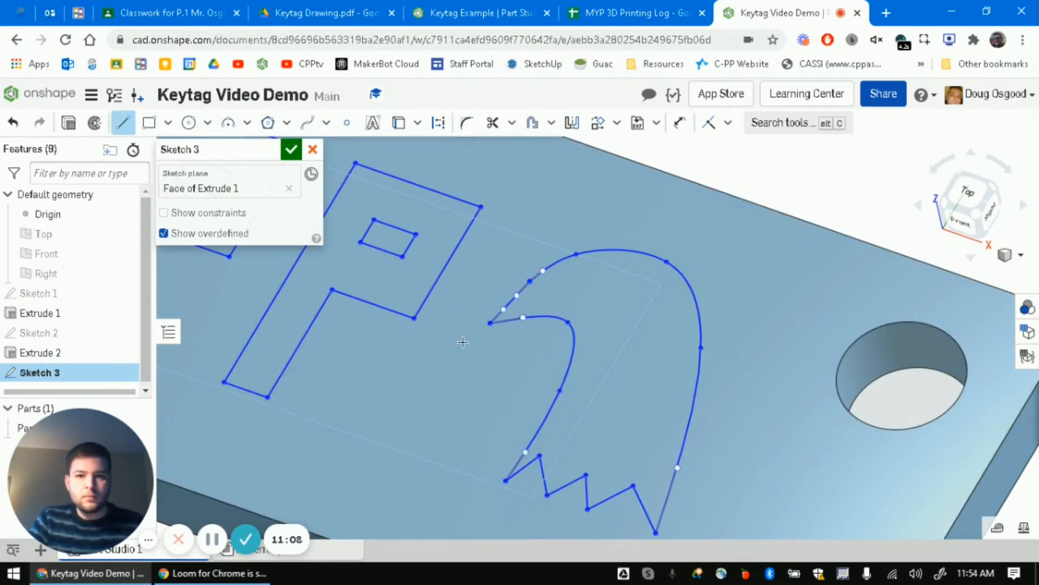
{"action": "scroll", "coordinate": [545, 300], "scroll_direction": "up", "scroll_amount": 5}
{"action": "left_click", "coordinate": [503, 246]}
{"action": "left_click", "coordinate": [534, 345]}
{"action": "key", "text": "Escape"}
- Offset the beak line by 0.5
{"action": "left_click", "coordinate": [532, 124]}
{"action": "left_click", "coordinate": [518, 296]}
{"action": "scroll", "coordinate": [493, 365], "scroll_direction": "down", "scroll_amount": 3}
{"action": "left_click_drag", "start_coordinate": [262, 390], "coordinate": [545, 288]}
{"action": "scroll", "coordinate": [553, 349], "scroll_direction": "up", "scroll_amount": 3}
{"action": "left_click", "coordinate": [503, 301]}
{"action": "type", "text": ".5"}
{"action": "key", "text": "Return"}
- Extend the offset beak line to both curves and trim the leftover overlaps
{"action": "left_click", "coordinate": [511, 123]}
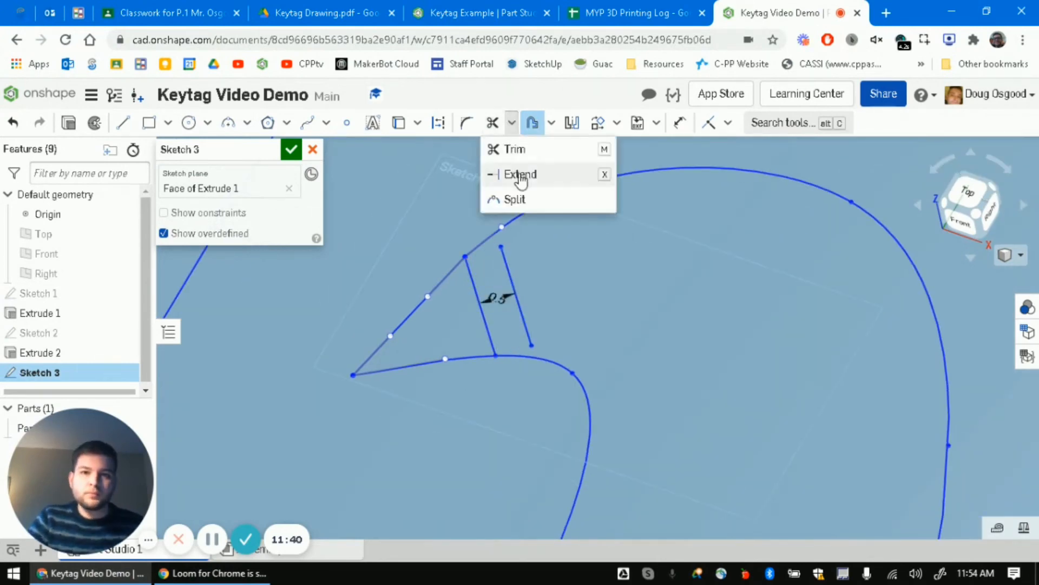
{"action": "left_click", "coordinate": [520, 177]}
{"action": "left_click", "coordinate": [505, 253]}
{"action": "left_click", "coordinate": [532, 343]}
{"action": "left_click", "coordinate": [511, 123]}
{"action": "left_click", "coordinate": [517, 157]}
{"action": "left_click", "coordinate": [504, 388]}
{"action": "scroll", "coordinate": [519, 280], "scroll_direction": "down", "scroll_amount": 4}
{"action": "left_click", "coordinate": [207, 123]}
{"action": "left_click", "coordinate": [206, 199]}
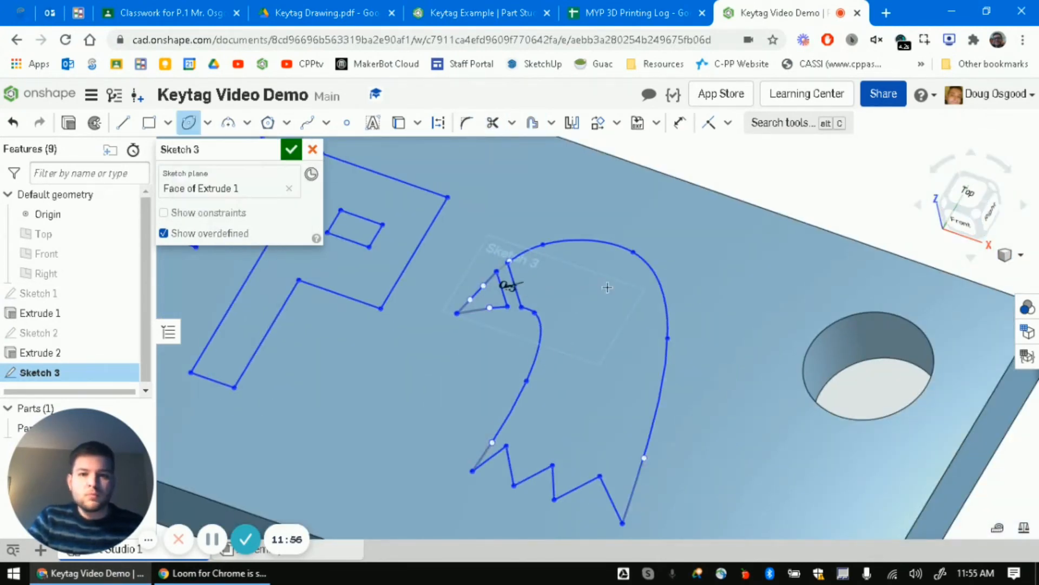
{"action": "scroll", "coordinate": [607, 284], "scroll_direction": "up", "scroll_amount": 2}
- Add and resize an ellipse eye in the head, then finish Sketch 3 from top view
{"action": "left_click", "coordinate": [539, 238]}
{"action": "left_click", "coordinate": [542, 252]}
{"action": "key", "text": "Escape"}
{"action": "mouse_move", "coordinate": [565, 248]}
{"action": "left_mouse_down"}
{"action": "mouse_move", "coordinate": [585, 258]}
{"action": "mouse_move", "coordinate": [572, 255]}
{"action": "left_mouse_up"}
{"action": "scroll", "coordinate": [585, 290], "scroll_direction": "down", "scroll_amount": 6}
{"action": "key", "text": "n"}
{"action": "left_click", "coordinate": [291, 149]}
{"action": "middle_click_drag", "start_coordinate": [463, 414], "coordinate": [401, 405]}
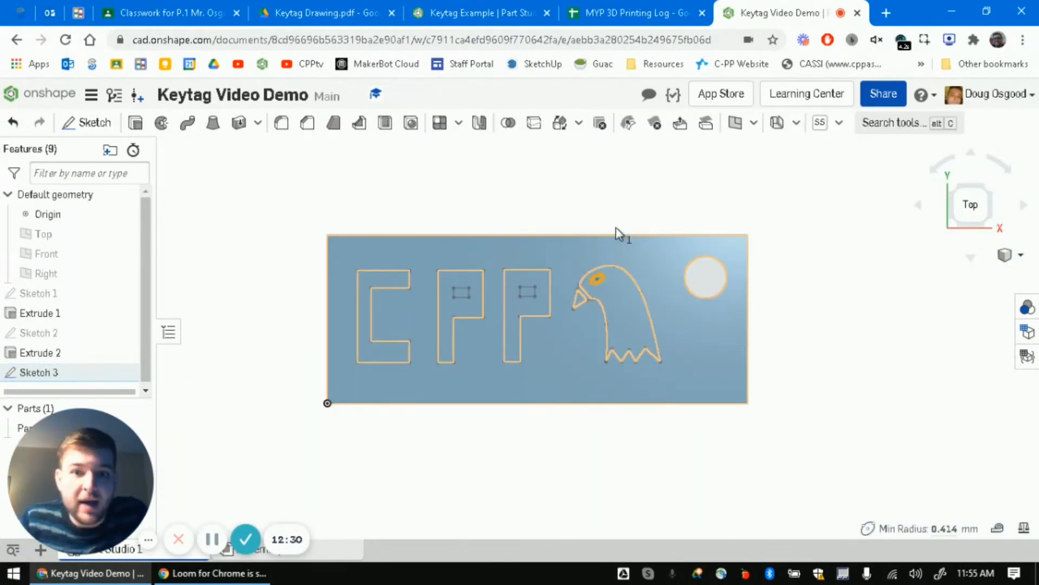
- Pan to show the whole C, orbit to the isometric view, and centre the keytag
{"action": "scroll", "coordinate": [482, 321], "scroll_direction": "up", "scroll_amount": 2}
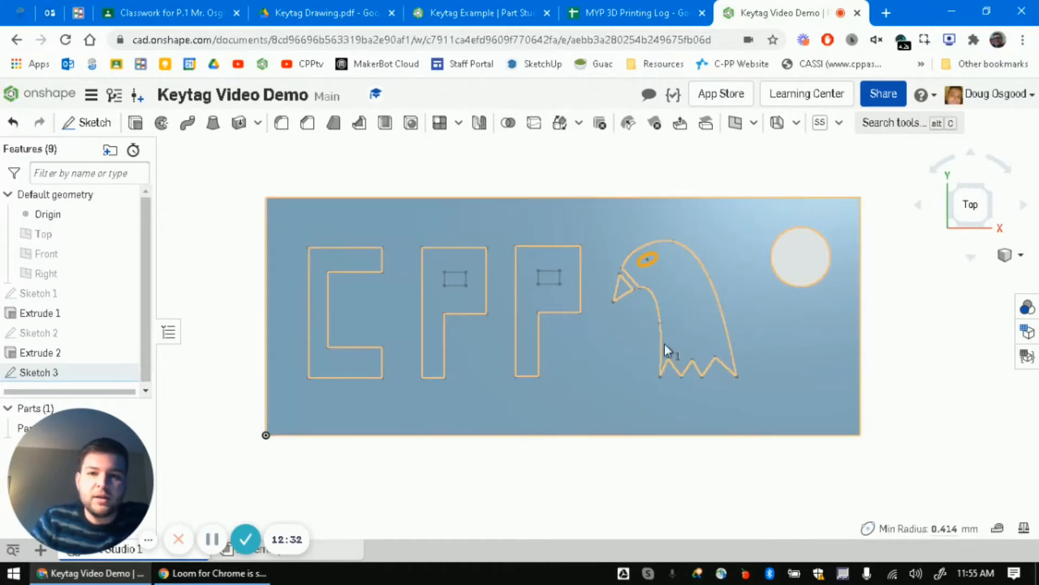
{"action": "scroll", "coordinate": [676, 280], "scroll_direction": "up", "scroll_amount": 2}
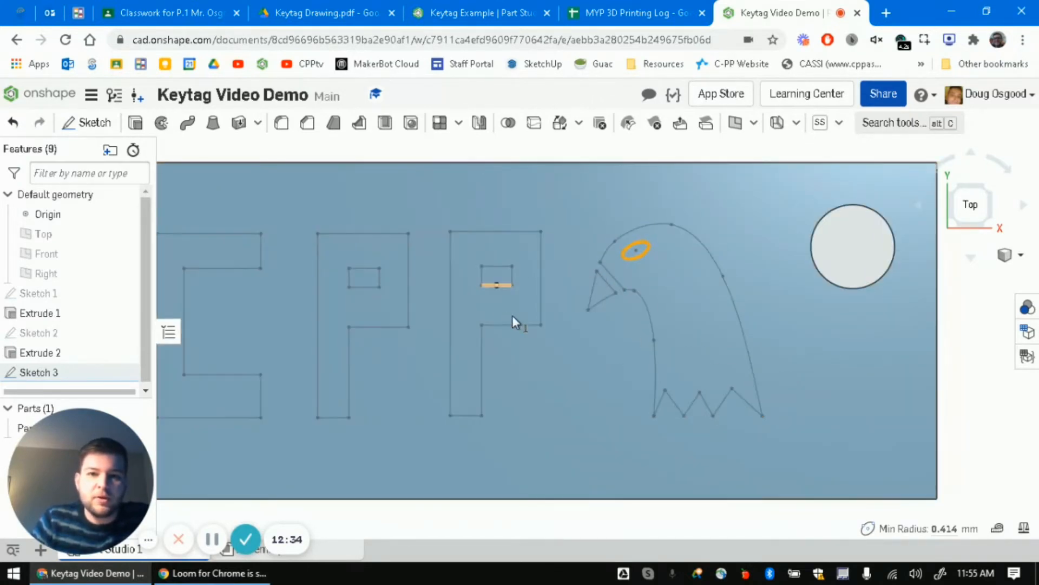
{"action": "middle_click_drag", "start_coordinate": [537, 315], "coordinate": [628, 312]}
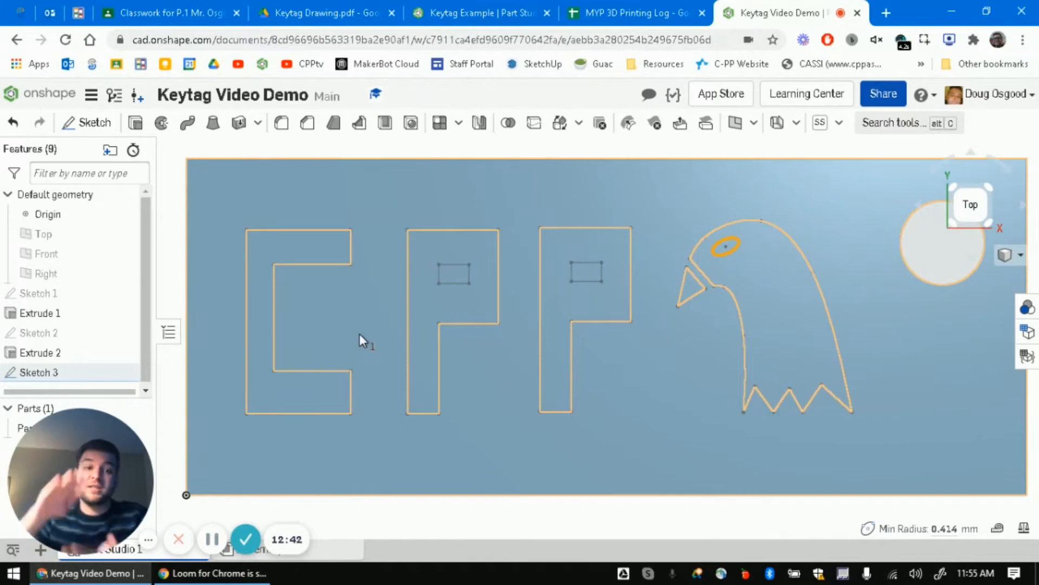
{"action": "scroll", "coordinate": [675, 285], "scroll_direction": "up", "scroll_amount": 1}
{"action": "scroll", "coordinate": [675, 283], "scroll_direction": "down", "scroll_amount": 4}
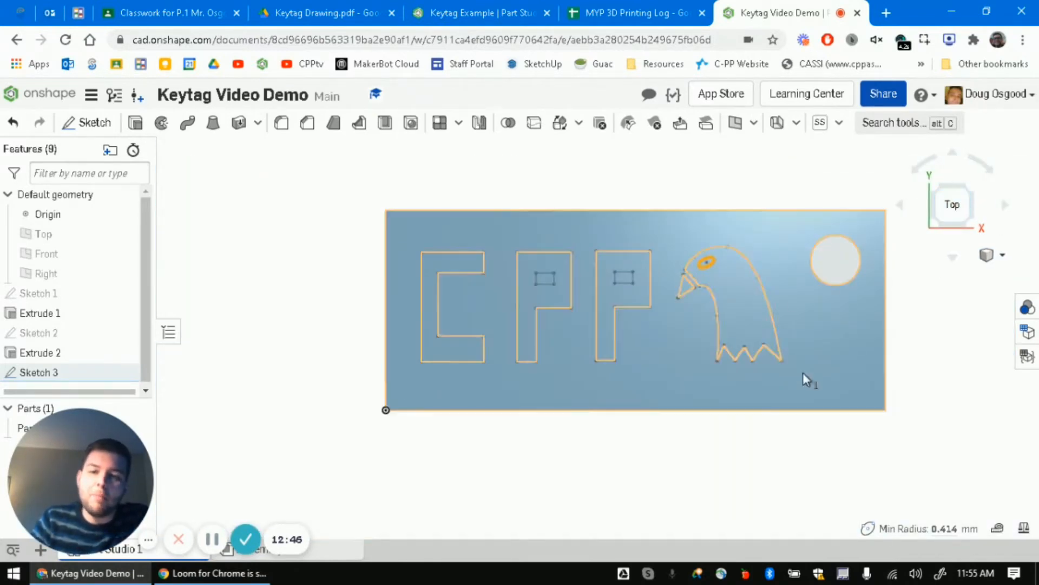
{"action": "right_click_drag", "start_coordinate": [740, 472], "coordinate": [715, 413]}
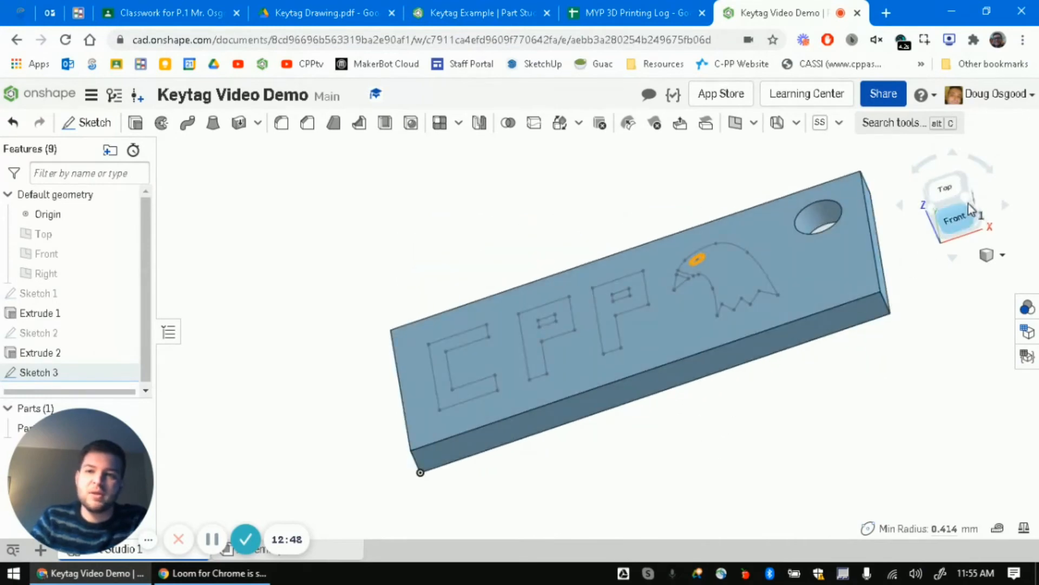
{"action": "left_click", "coordinate": [954, 217]}
{"action": "scroll", "coordinate": [686, 355], "scroll_direction": "down", "scroll_amount": 3}
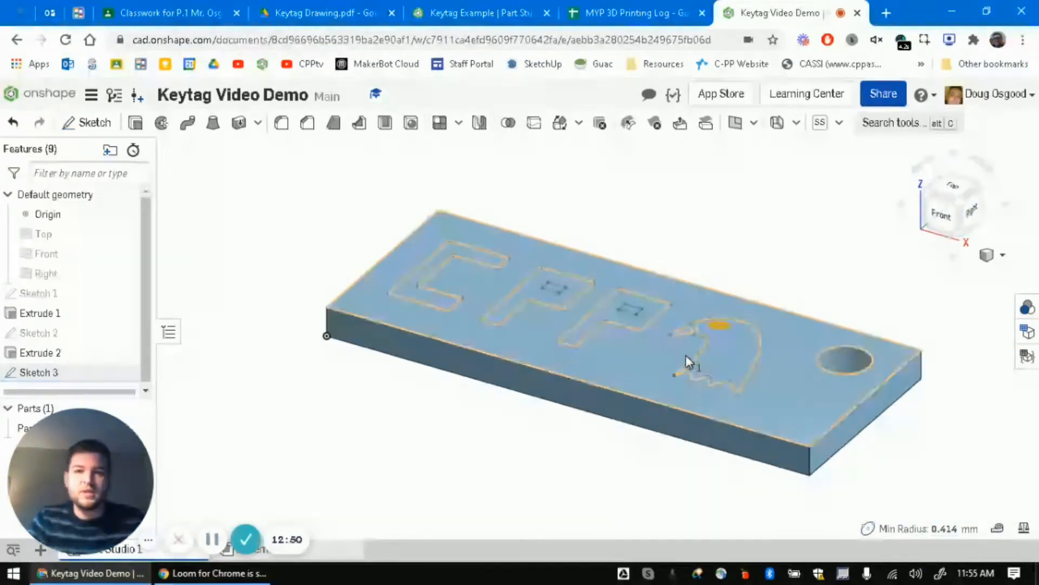
{"action": "middle_click_drag", "start_coordinate": [794, 269], "coordinate": [774, 282]}
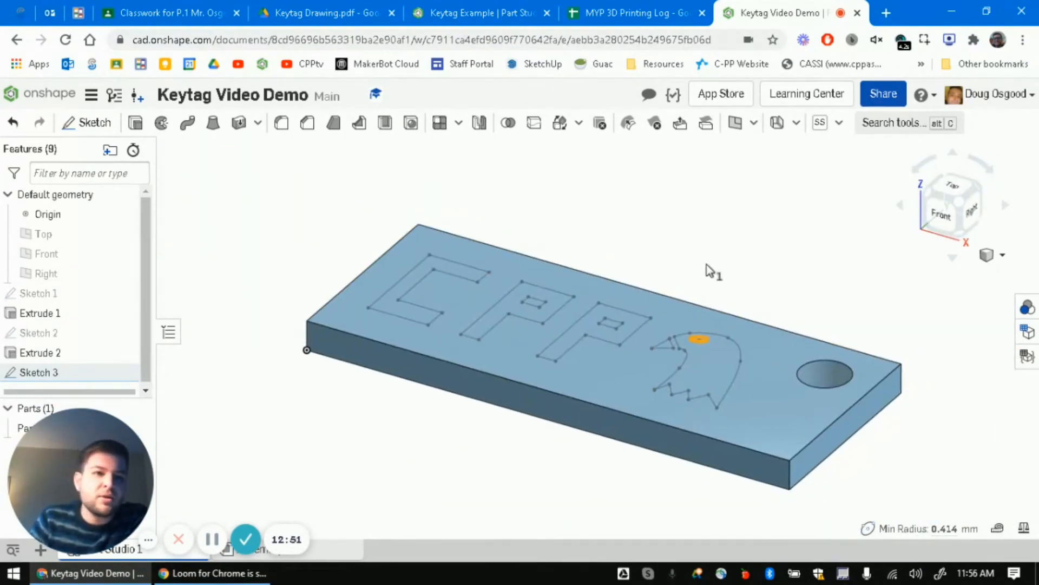
- Start a new Extrude set to Solid and Add
{"action": "left_click", "coordinate": [136, 124]}
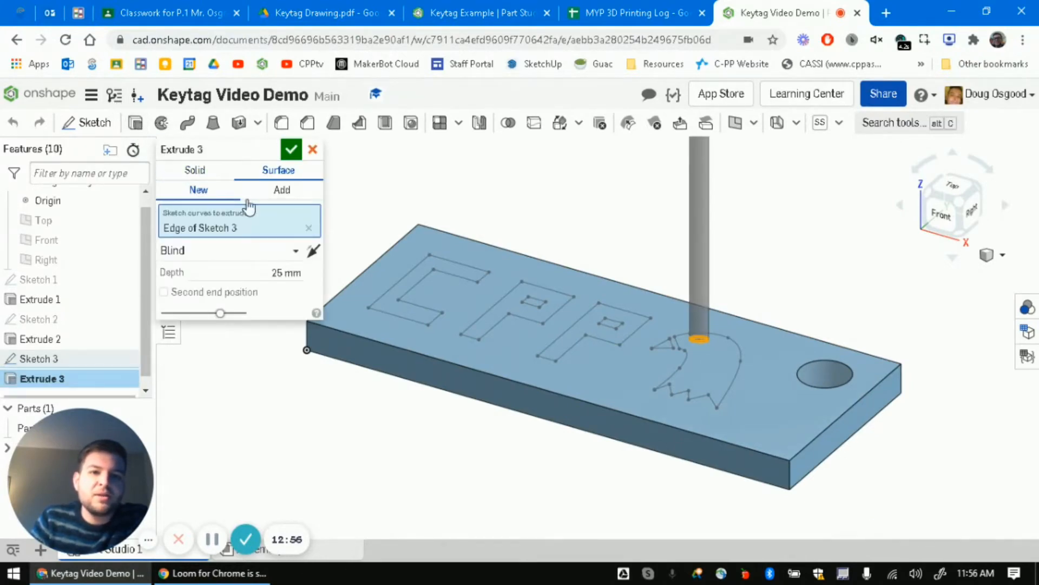
{"action": "left_click", "coordinate": [281, 193]}
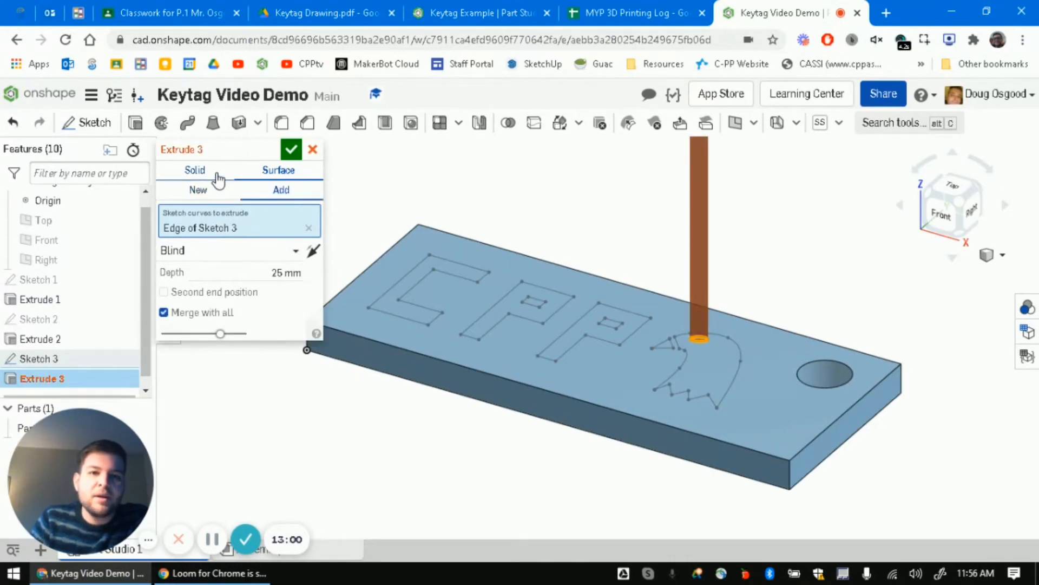
{"action": "left_click", "coordinate": [200, 172]}
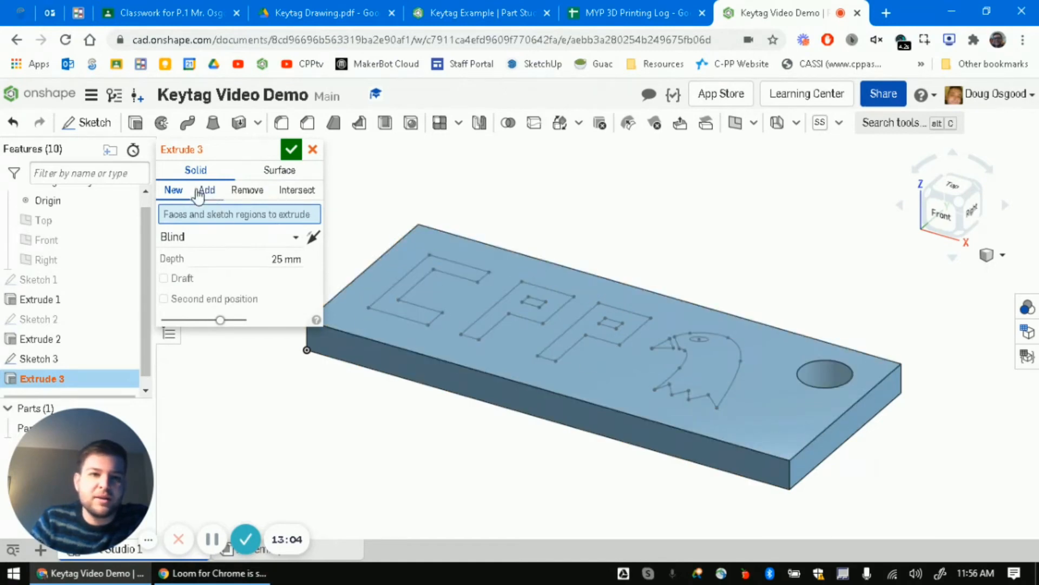
{"action": "left_click", "coordinate": [206, 191]}
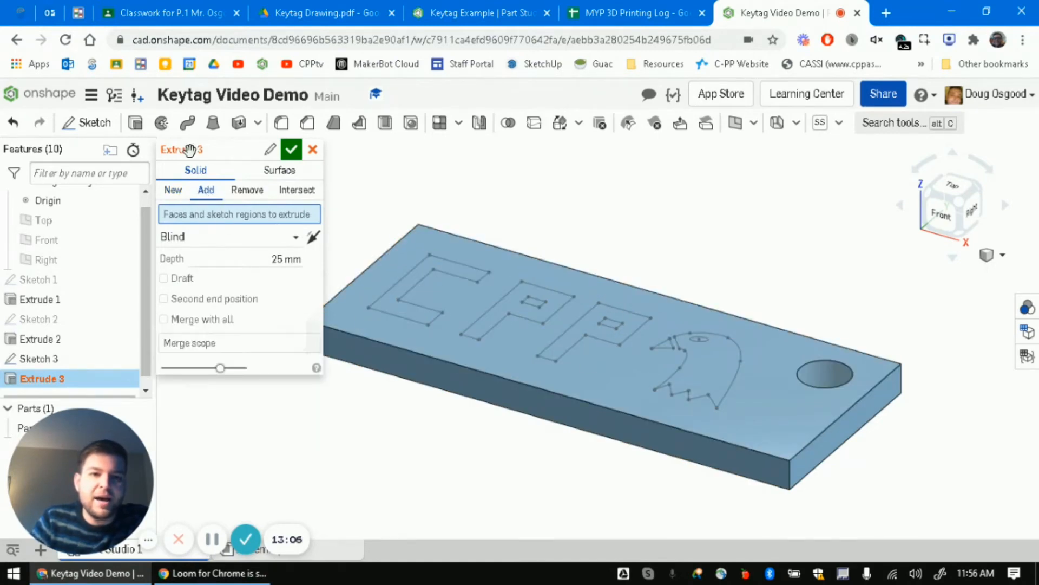
- Select the second P, eagle head, small triangle, first P and C regions
{"action": "left_click", "coordinate": [582, 330]}
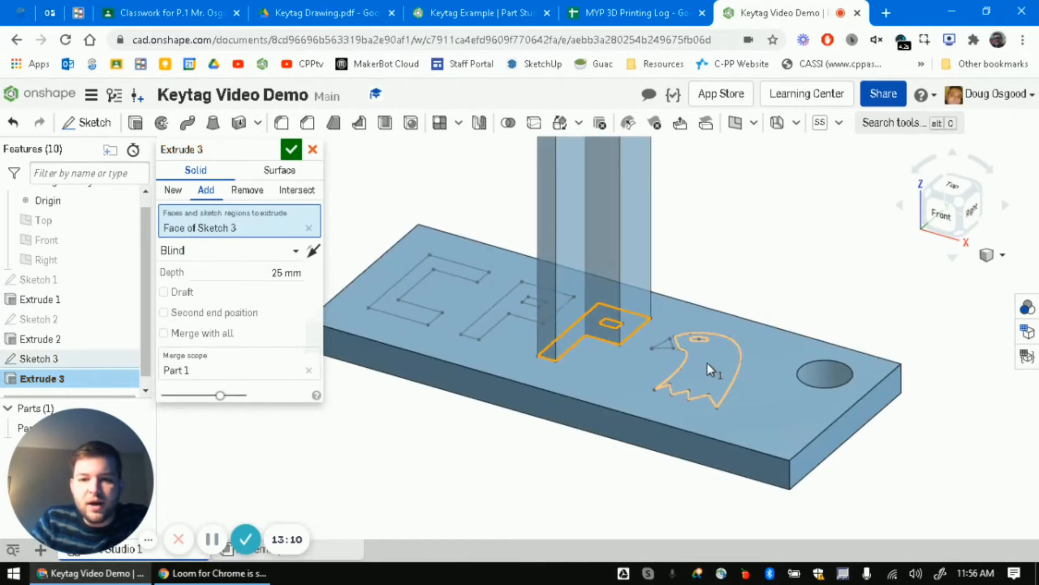
{"action": "left_click", "coordinate": [707, 362]}
{"action": "left_click", "coordinate": [664, 345]}
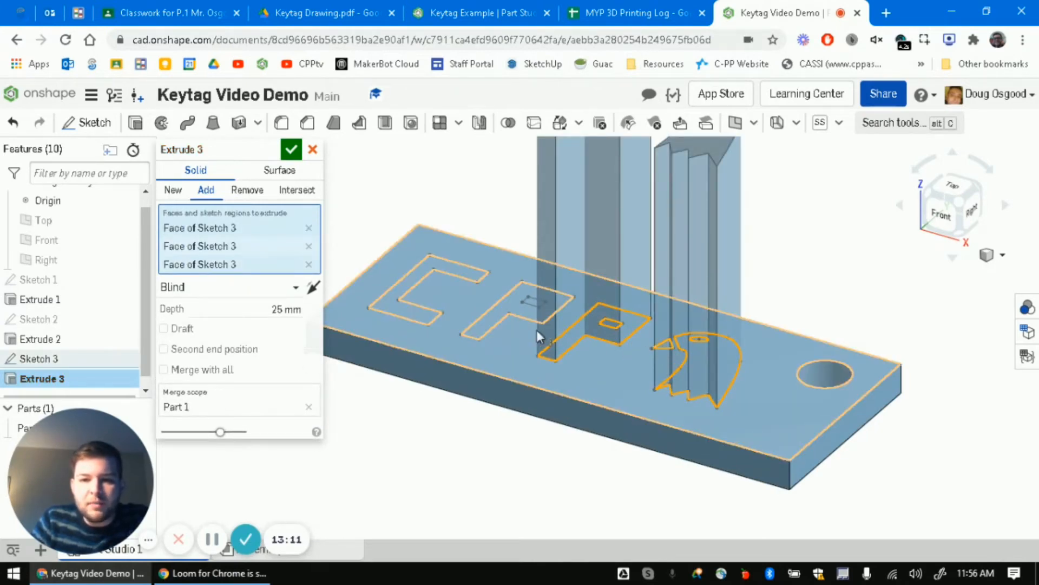
{"action": "left_click", "coordinate": [509, 304]}
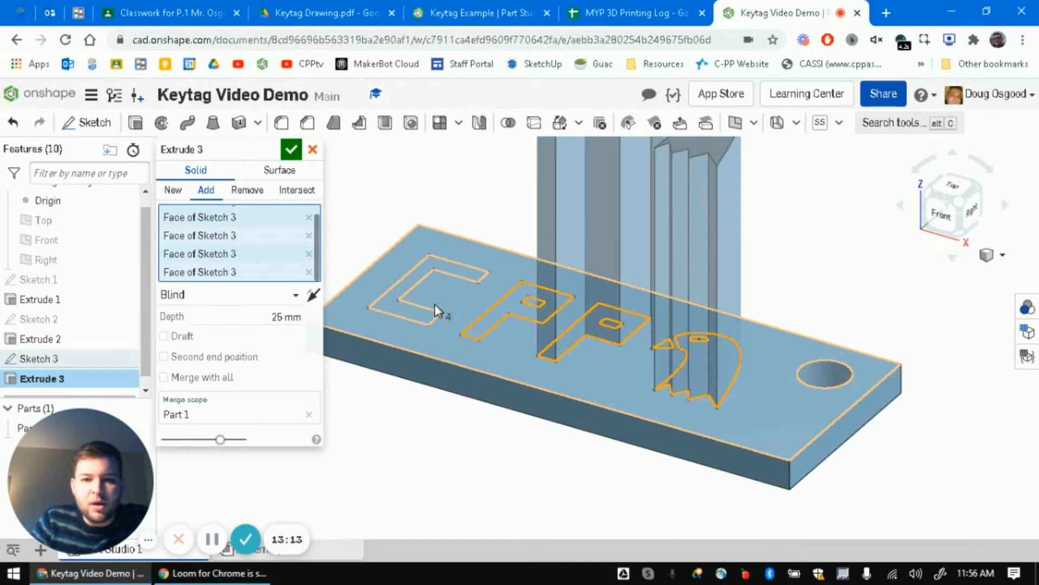
{"action": "left_click", "coordinate": [414, 278]}
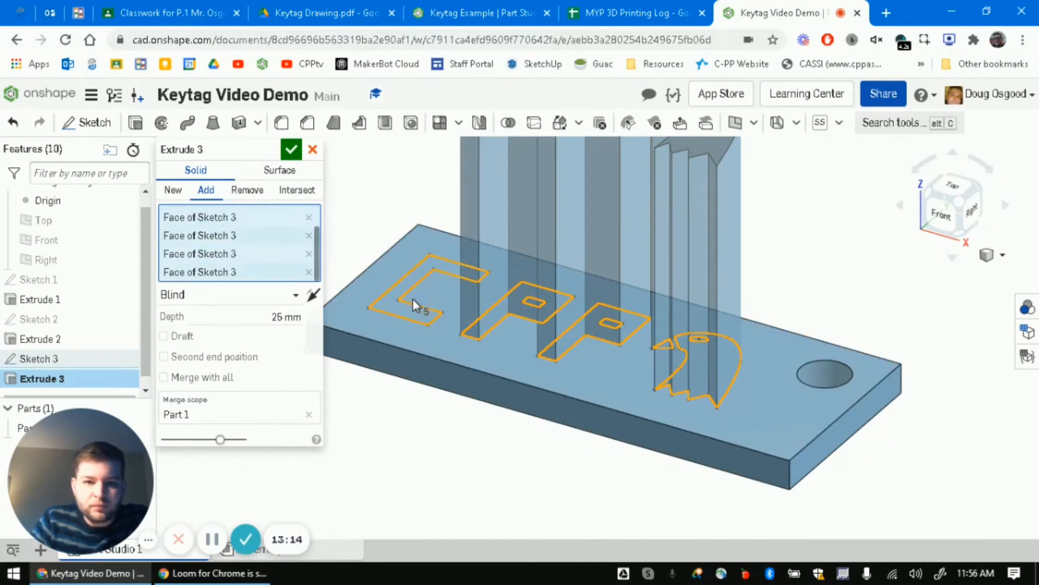
- Check the keytag drawing for the lettering height, then focus the depth field
{"action": "left_click", "coordinate": [287, 317]}
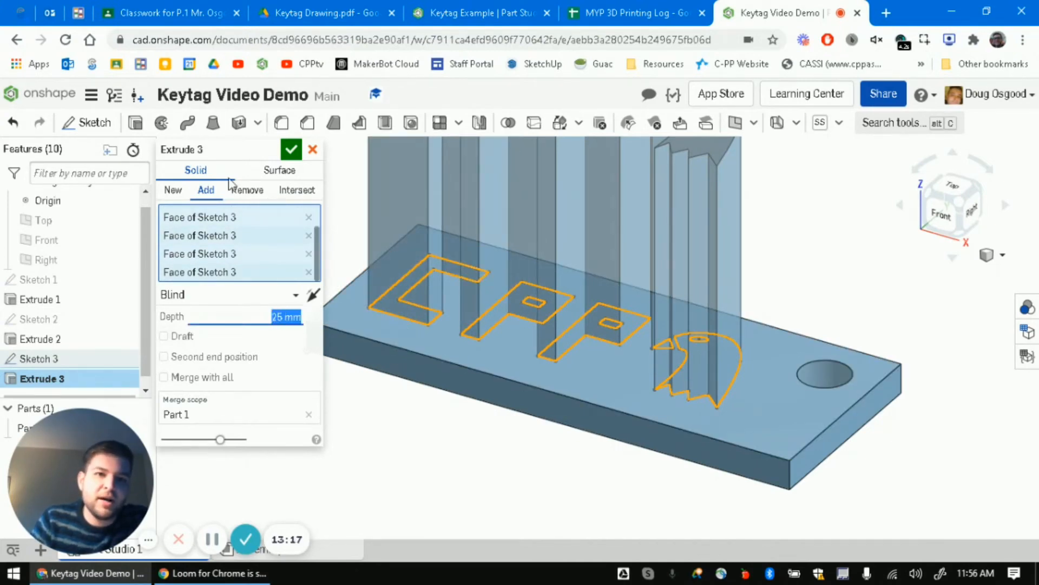
{"action": "left_click", "coordinate": [291, 13]}
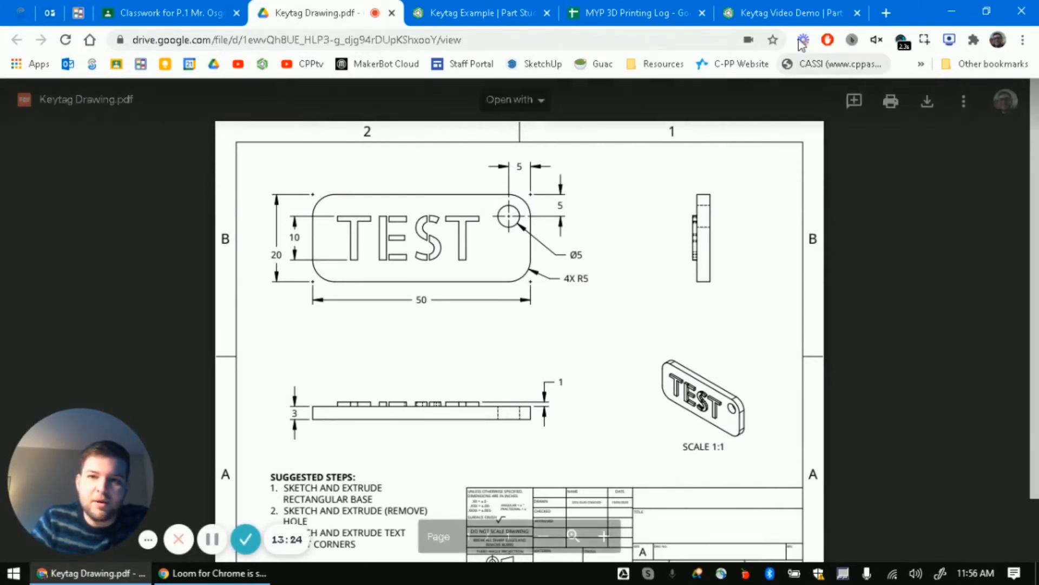
{"action": "left_click", "coordinate": [790, 13]}
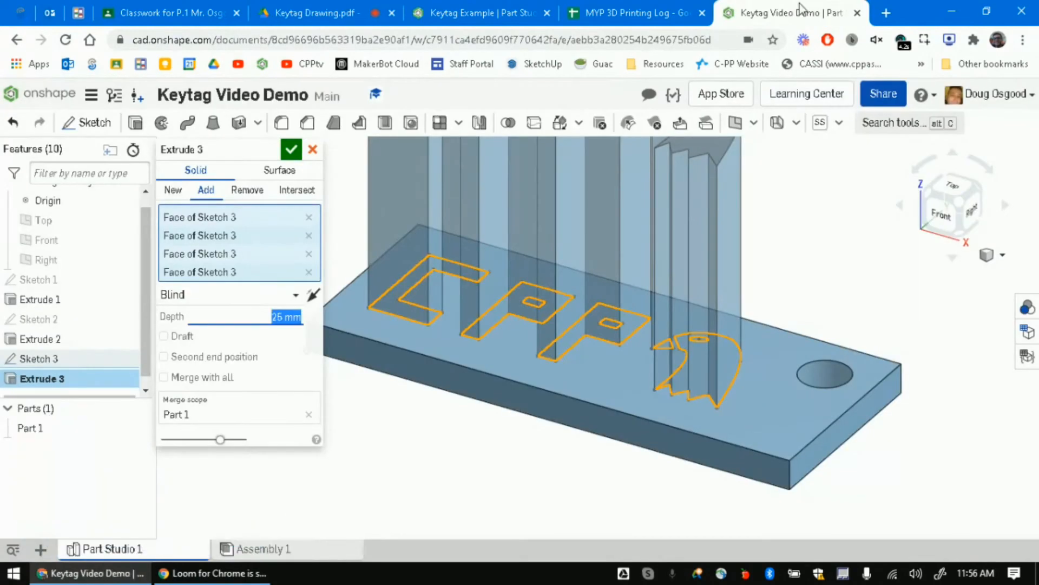
{"action": "left_click", "coordinate": [276, 317]}
- Extrude the CPP and eagle regions 1 mm, inspect the result, and reopen Sketch 3
{"action": "type", "text": "1mm"}
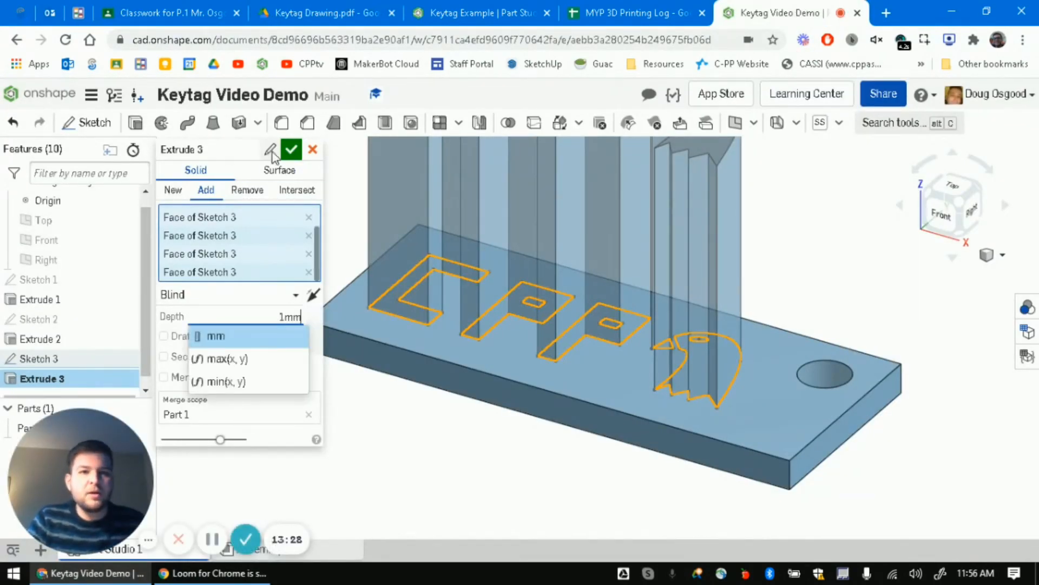
{"action": "left_click", "coordinate": [291, 149]}
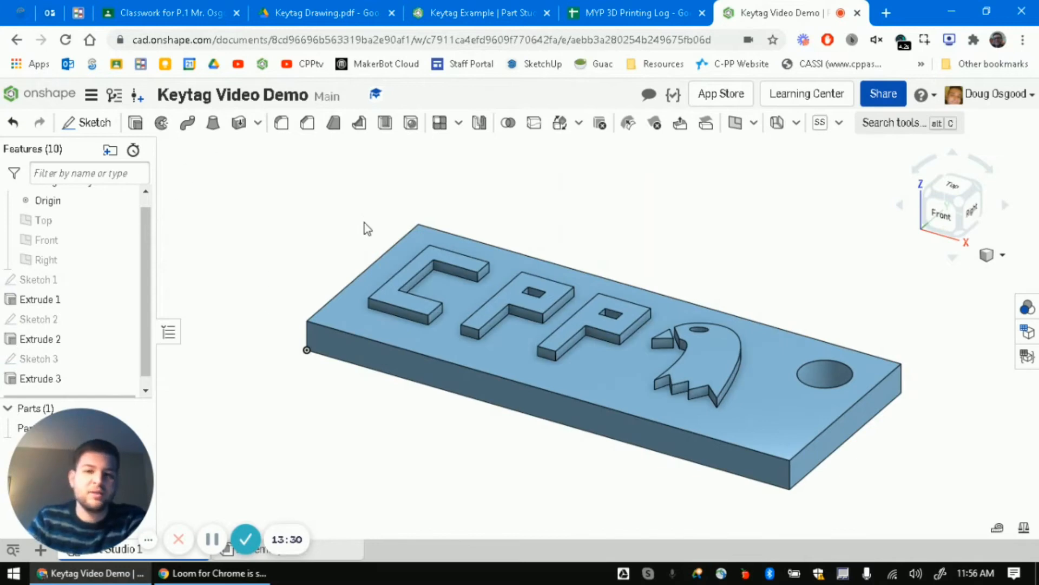
{"action": "right_click_drag", "start_coordinate": [671, 249], "coordinate": [687, 297]}
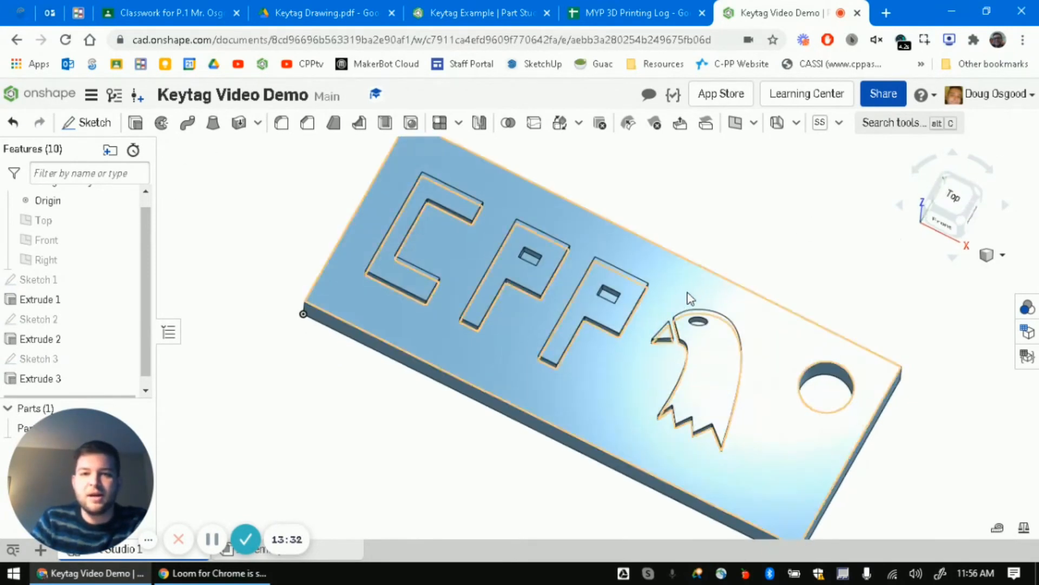
{"action": "scroll", "coordinate": [782, 290], "scroll_direction": "down", "scroll_amount": 1}
{"action": "scroll", "coordinate": [781, 287], "scroll_direction": "down", "scroll_amount": 1}
{"action": "middle_click_drag", "start_coordinate": [836, 268], "coordinate": [783, 283]}
{"action": "mouse_move", "coordinate": [783, 283]}
{"action": "right_mouse_down"}
{"action": "mouse_move", "coordinate": [770, 274]}
{"action": "mouse_move", "coordinate": [789, 276]}
{"action": "right_mouse_up"}
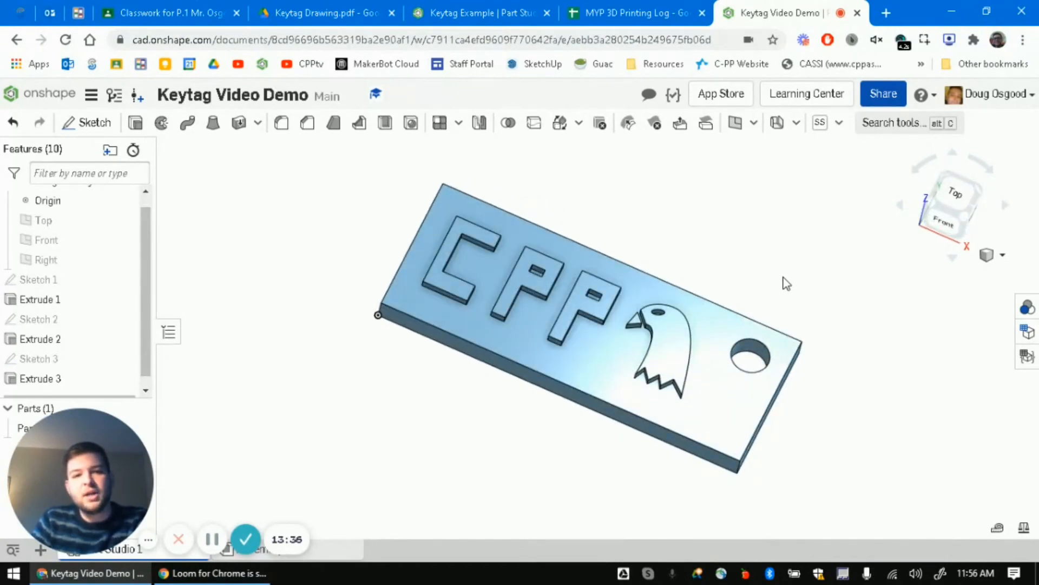
{"action": "double_click", "coordinate": [46, 359]}
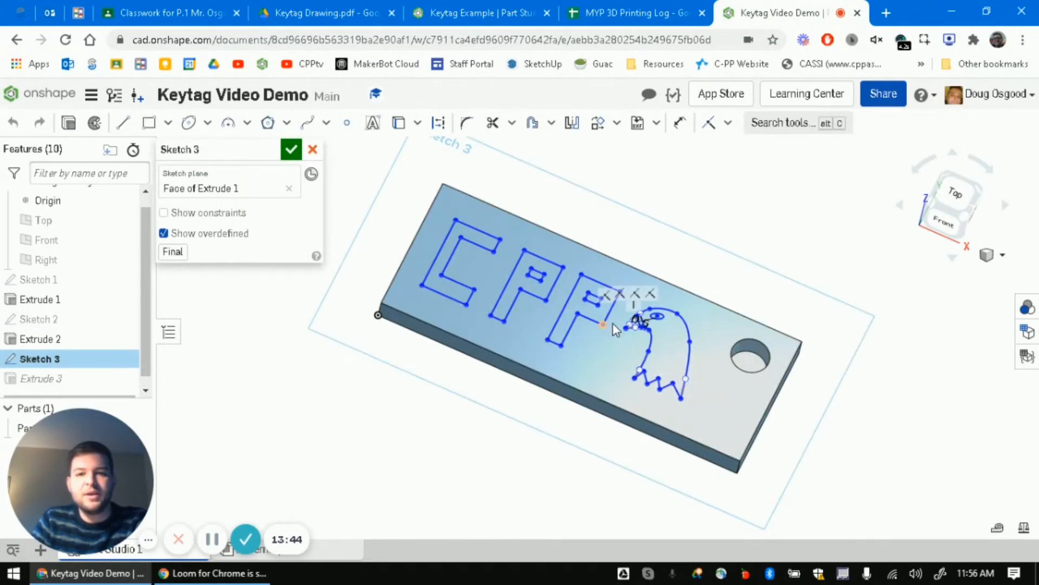
- Drag the second P's right edge and inner hole edge rightward, accept, and view isometric
{"action": "scroll", "coordinate": [611, 326], "scroll_direction": "up", "scroll_amount": 3}
{"action": "left_click_drag", "start_coordinate": [598, 306], "coordinate": [631, 289]}
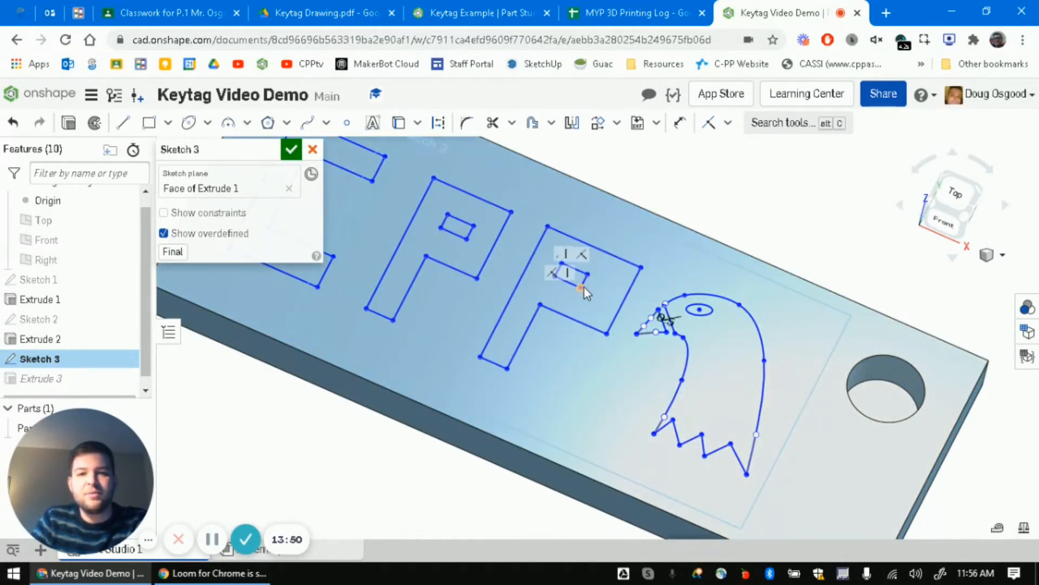
{"action": "scroll", "coordinate": [585, 285], "scroll_direction": "up", "scroll_amount": 3}
{"action": "left_click_drag", "start_coordinate": [587, 278], "coordinate": [606, 284]}
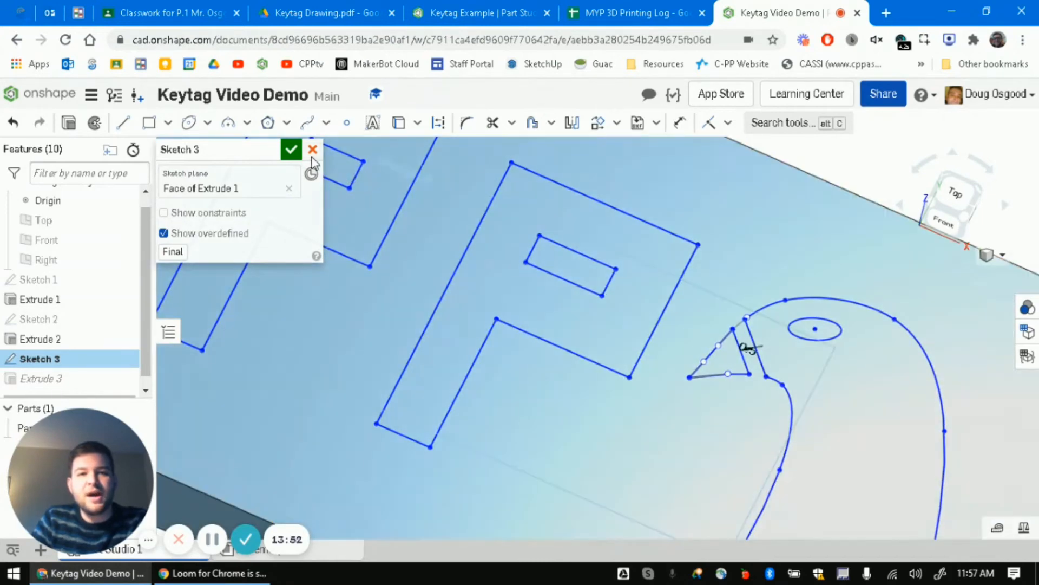
{"action": "left_click", "coordinate": [295, 152]}
{"action": "scroll", "coordinate": [519, 353], "scroll_direction": "down", "scroll_amount": 5}
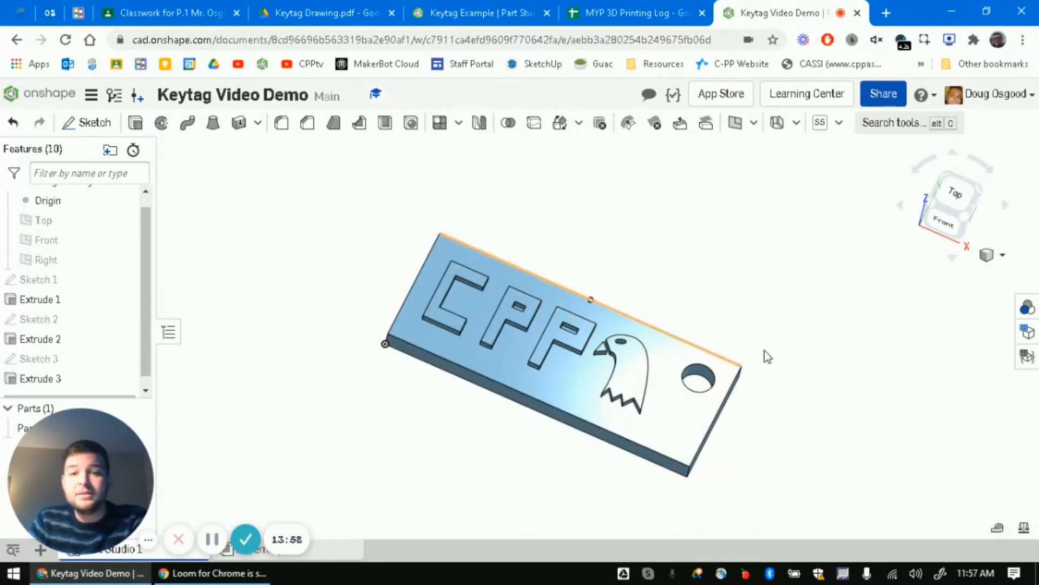
{"action": "key", "text": "shift+7"}
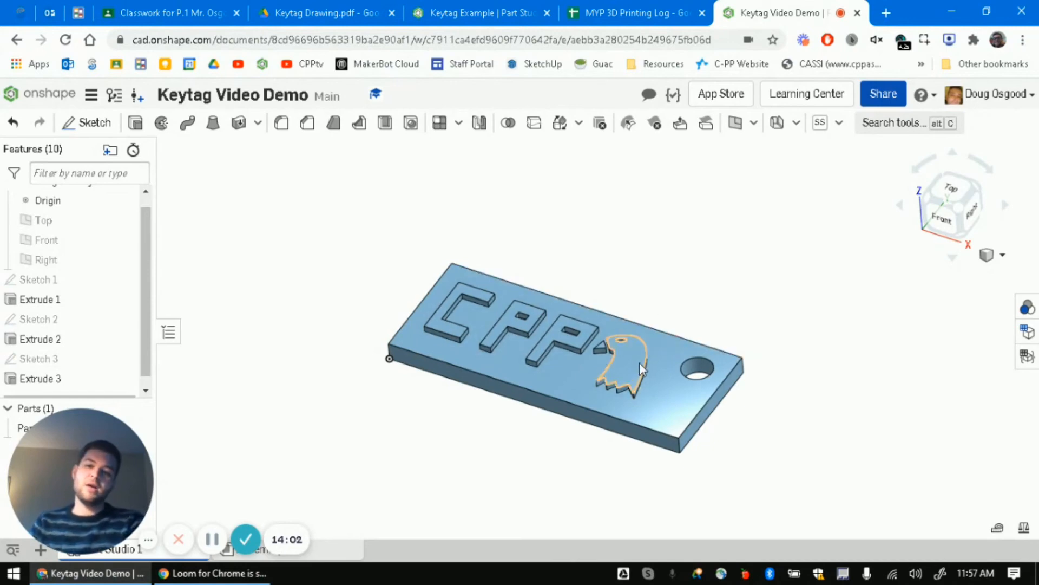
- Pan the keytag and measure the edge between the two P letters
{"action": "scroll", "coordinate": [587, 313], "scroll_direction": "up", "scroll_amount": 3}
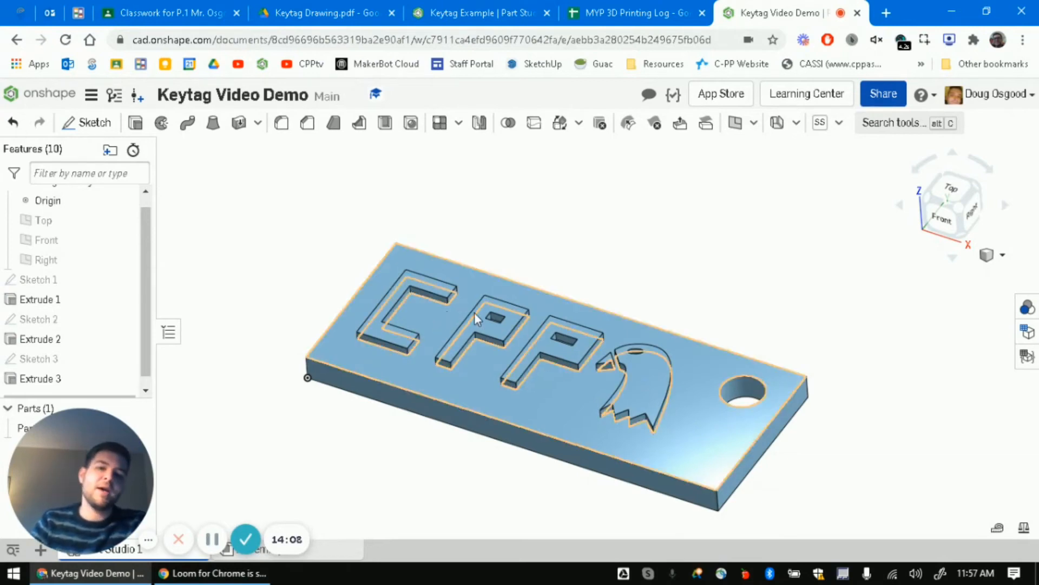
{"action": "middle_click_drag", "start_coordinate": [848, 353], "coordinate": [781, 300]}
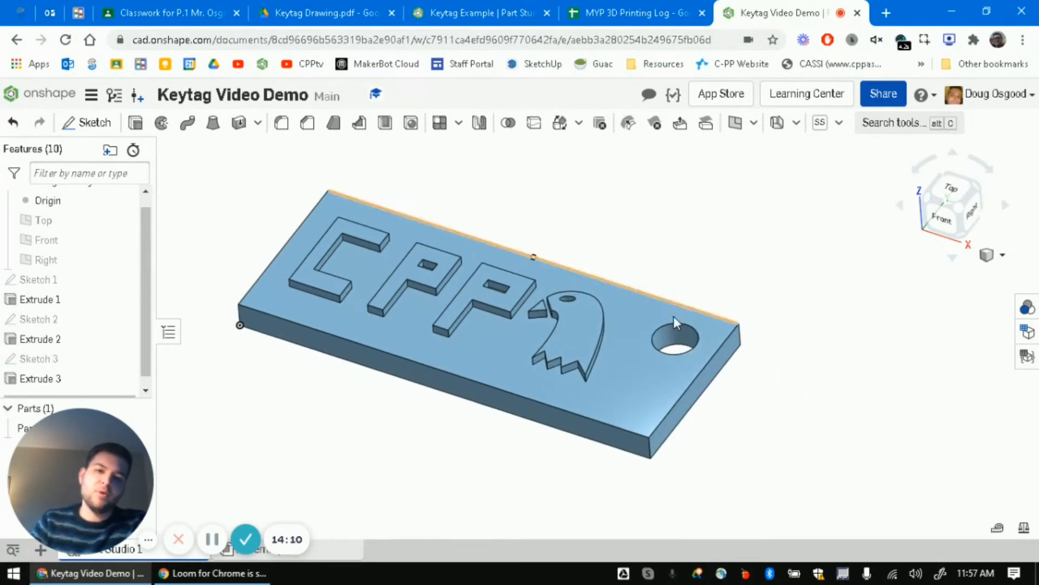
{"action": "scroll", "coordinate": [533, 366], "scroll_direction": "up", "scroll_amount": 2}
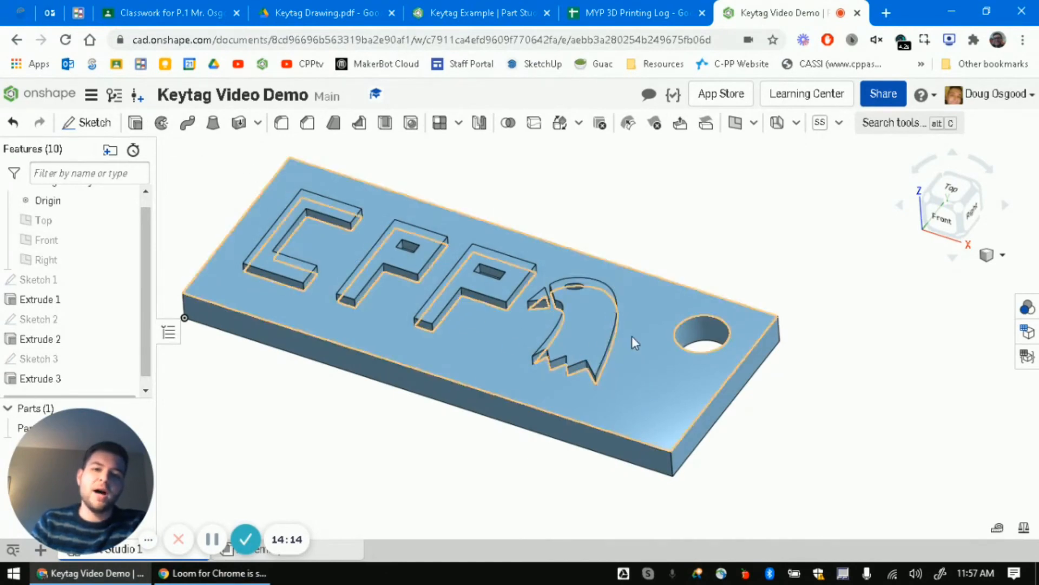
{"action": "left_click", "coordinate": [426, 310]}
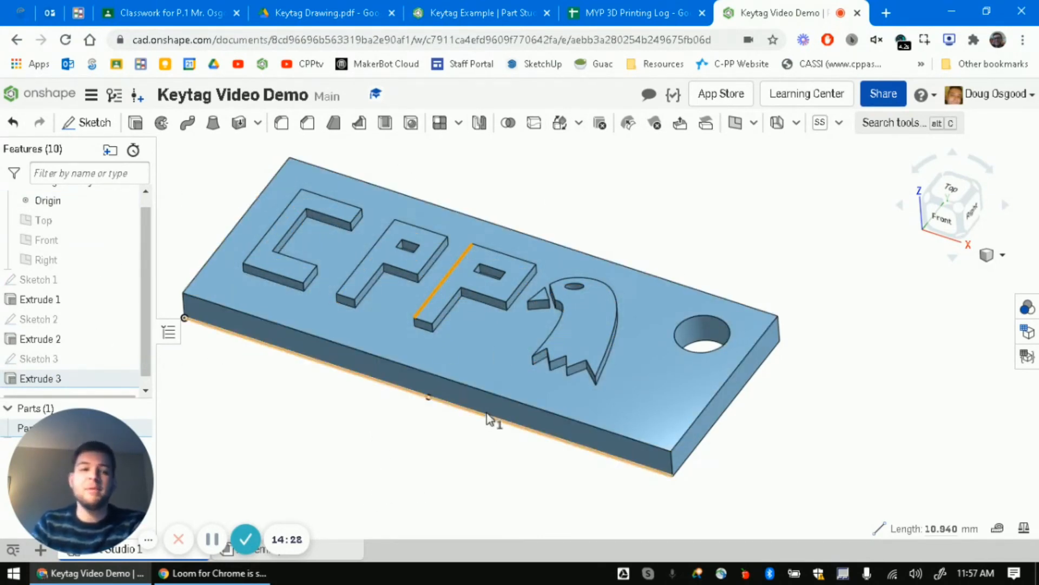
- Reposition the view, compare with Keytag Example, then return to Keytag Video Demo
{"action": "scroll", "coordinate": [477, 380], "scroll_direction": "down", "scroll_amount": 5}
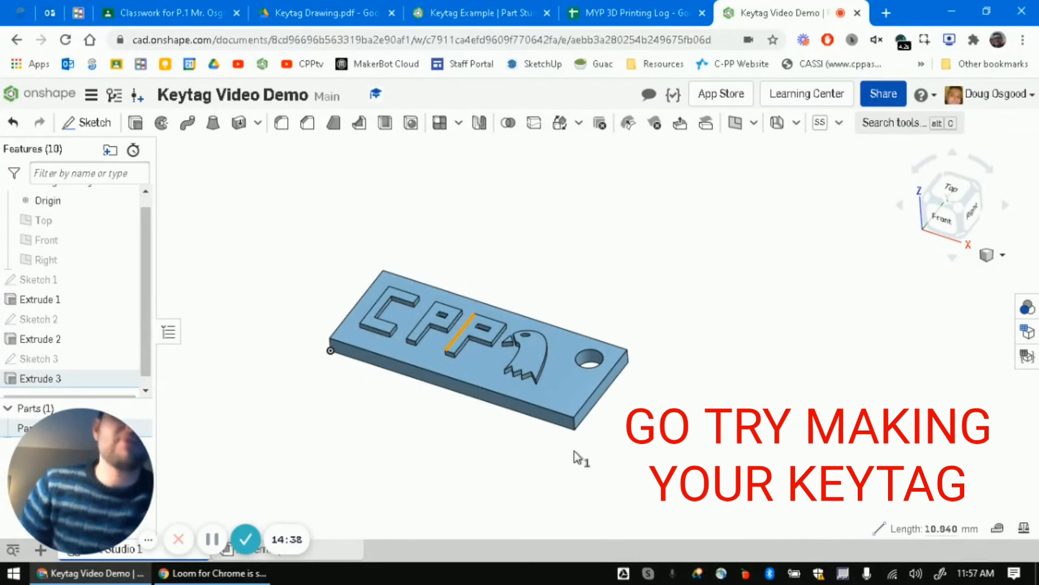
{"action": "scroll", "coordinate": [606, 351], "scroll_direction": "up", "scroll_amount": 3}
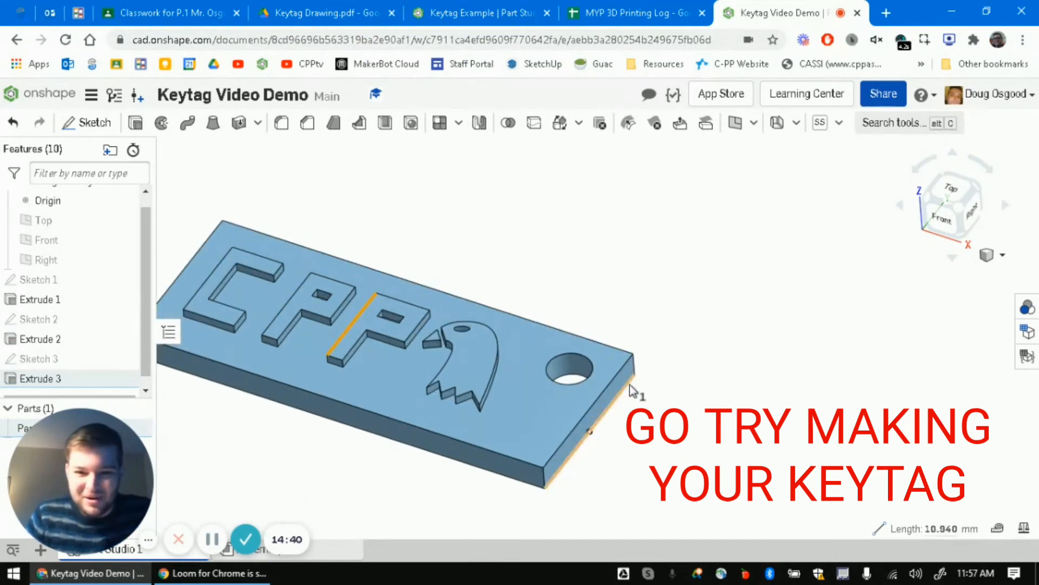
{"action": "middle_click_drag", "start_coordinate": [613, 413], "coordinate": [777, 425]}
{"action": "scroll", "coordinate": [738, 379], "scroll_direction": "down", "scroll_amount": 1}
{"action": "middle_click_drag", "start_coordinate": [738, 379], "coordinate": [706, 329]}
{"action": "scroll", "coordinate": [707, 332], "scroll_direction": "up", "scroll_amount": 2}
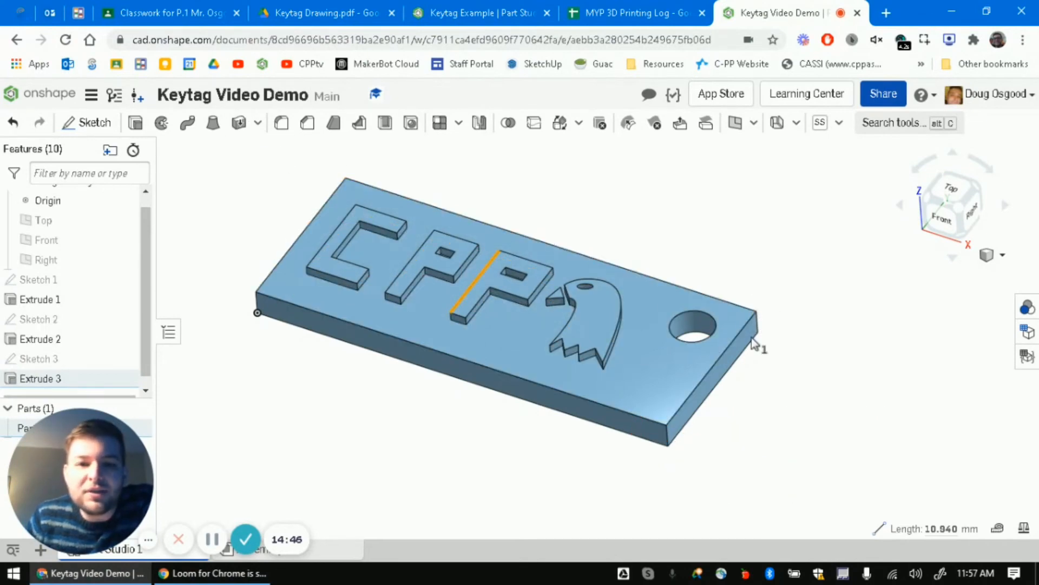
{"action": "left_click", "coordinate": [422, 16]}
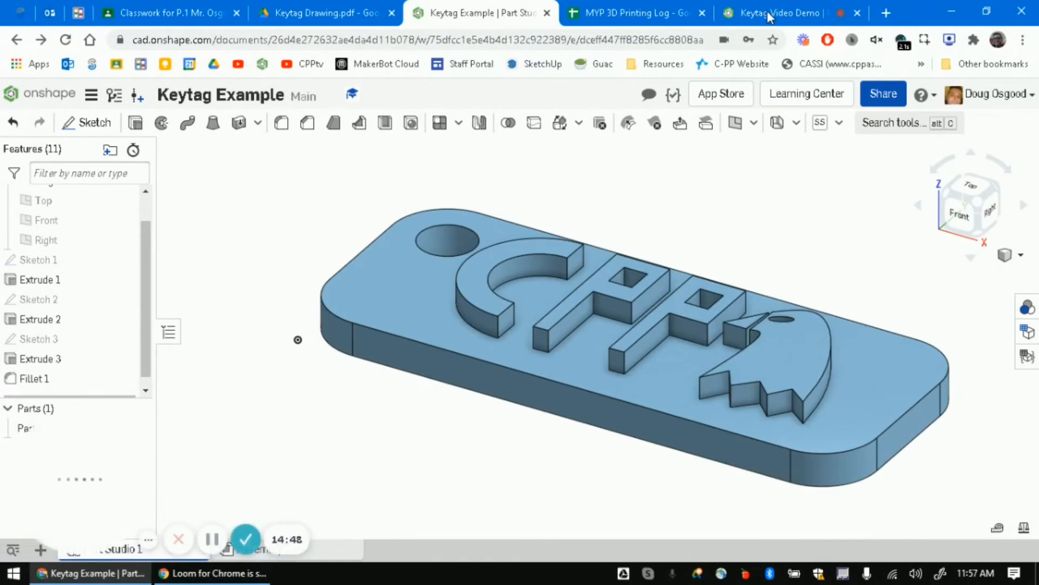
{"action": "left_click", "coordinate": [779, 13]}
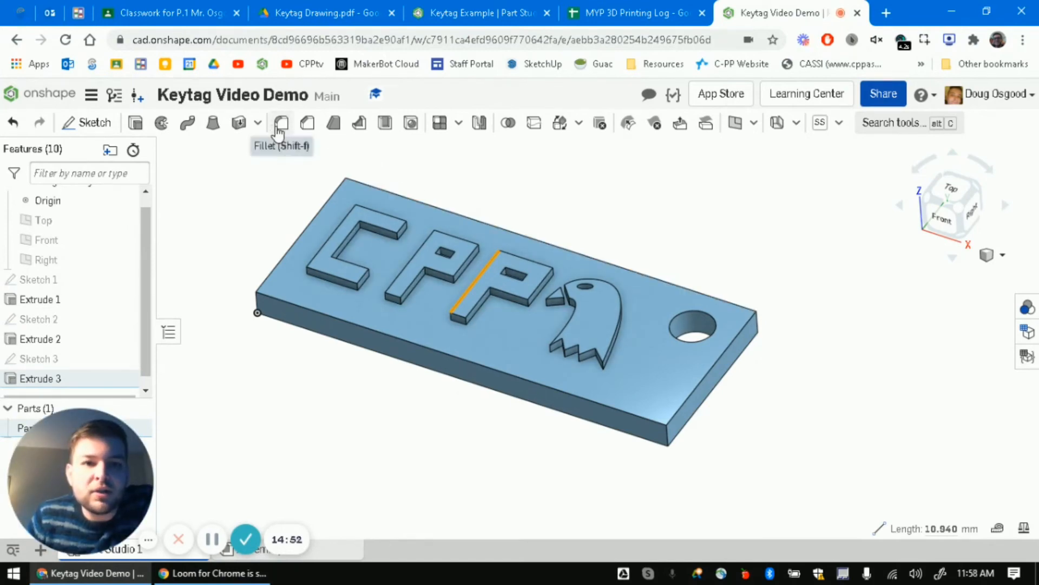
- Start a fillet and select the keytag's four vertical corner edges
{"action": "mouse_move", "coordinate": [287, 130]}
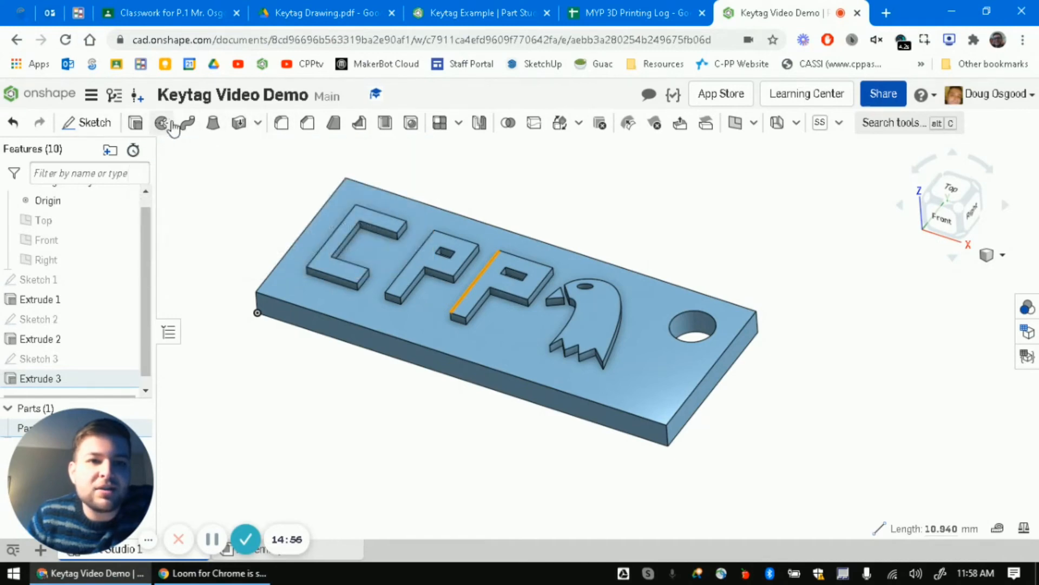
{"action": "left_click", "coordinate": [281, 128]}
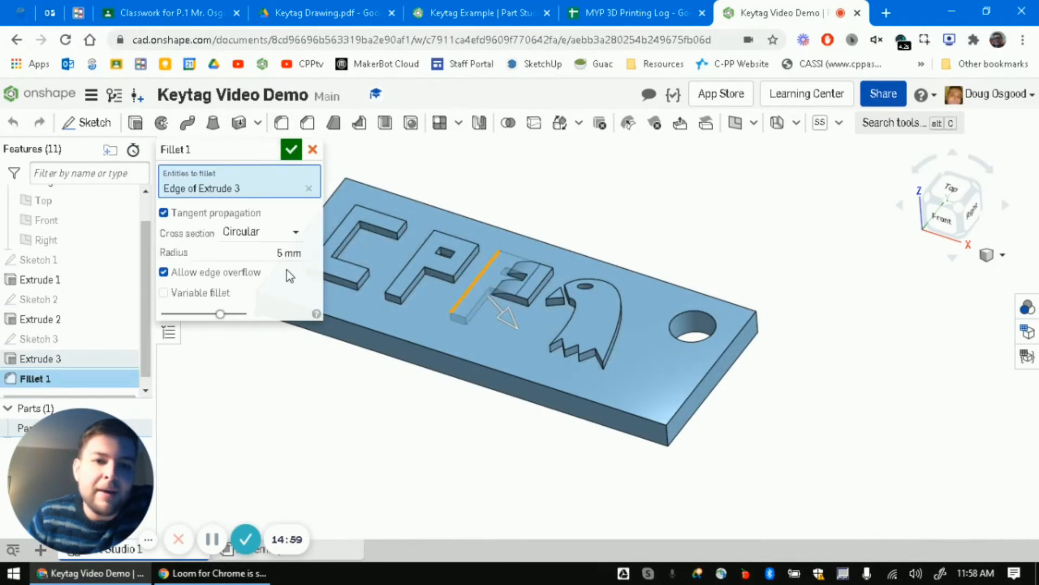
{"action": "left_click", "coordinate": [758, 325]}
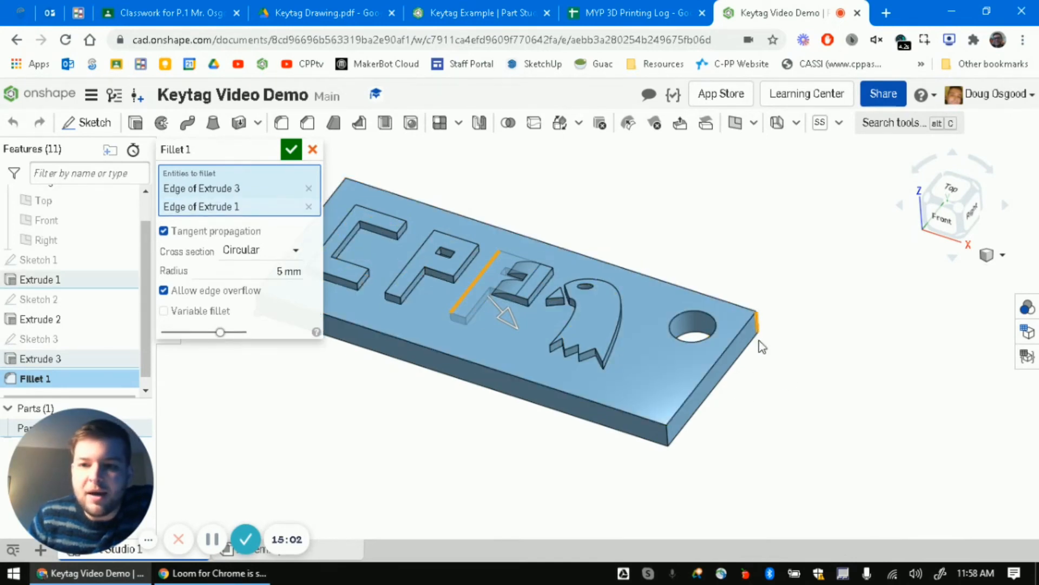
{"action": "left_click", "coordinate": [666, 437]}
{"action": "middle_click_drag", "start_coordinate": [494, 408], "coordinate": [733, 453]}
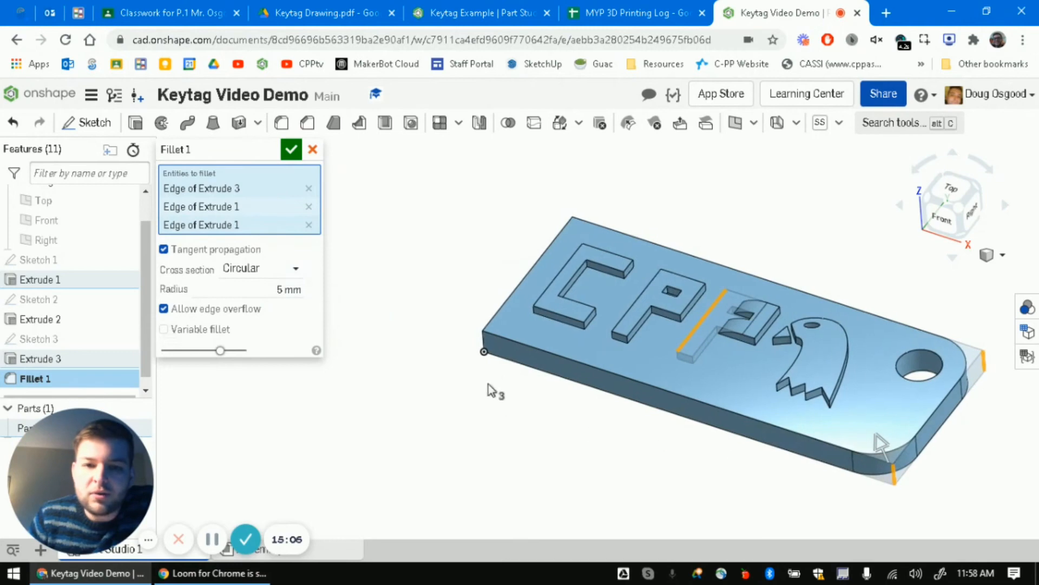
{"action": "left_click", "coordinate": [482, 345]}
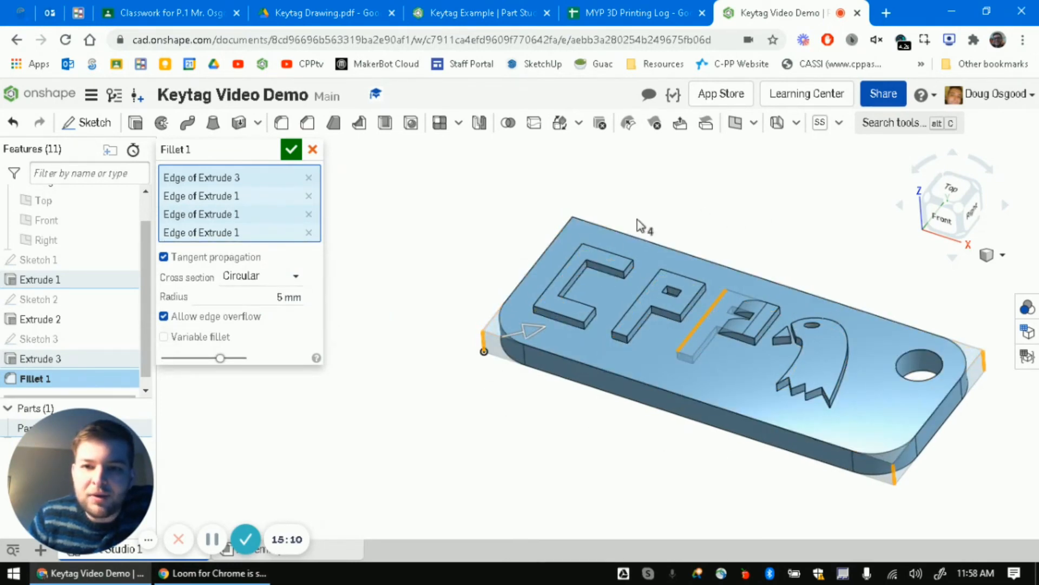
{"action": "right_click_drag", "start_coordinate": [642, 225], "coordinate": [667, 287]}
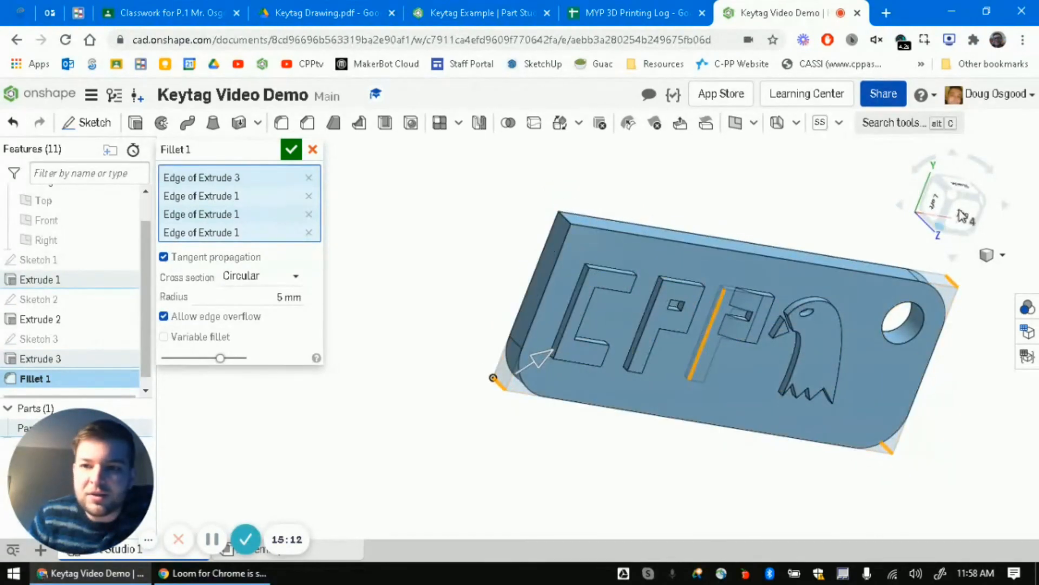
{"action": "left_click", "coordinate": [950, 195]}
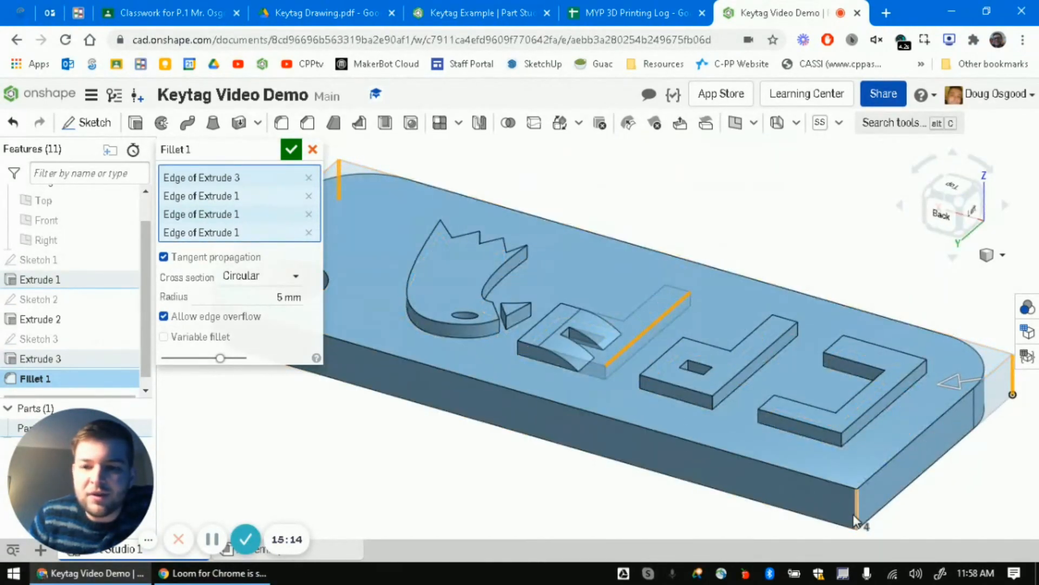
{"action": "left_click", "coordinate": [857, 500]}
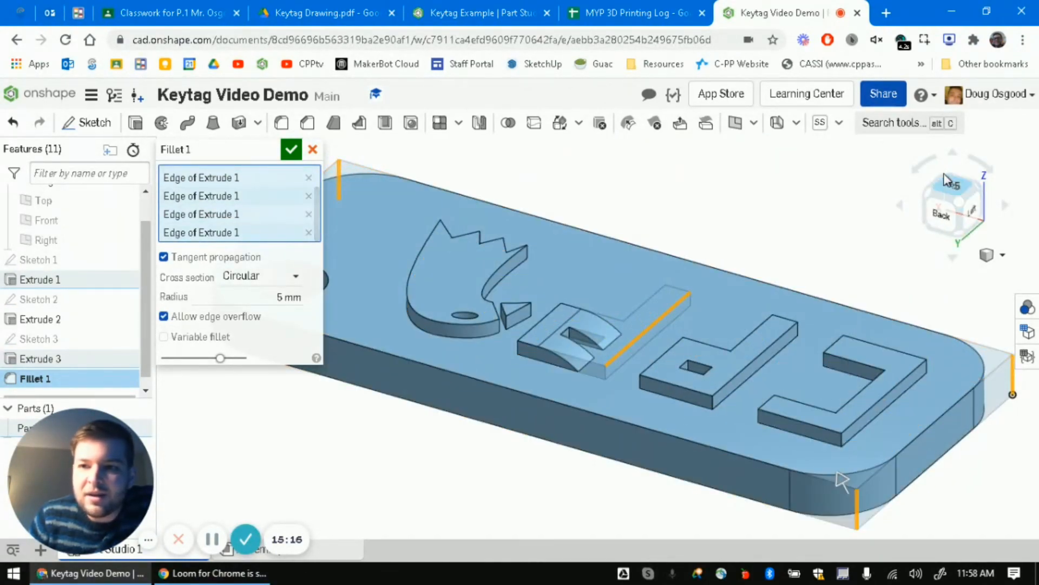
{"action": "left_click", "coordinate": [954, 192]}
{"action": "left_click", "coordinate": [971, 191]}
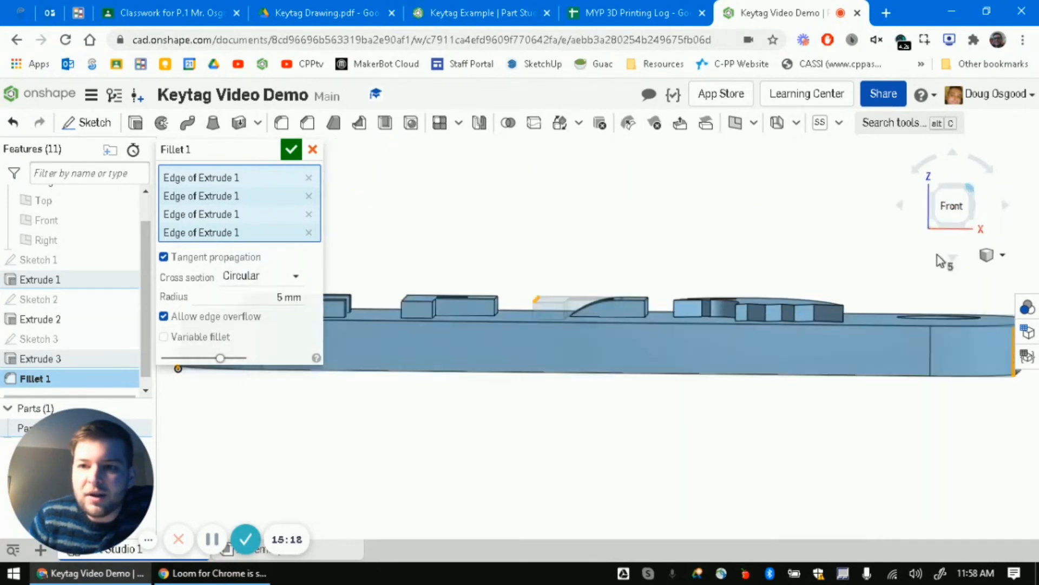
- Set the fillet radius to 5 mm and accept Fillet 1
{"action": "scroll", "coordinate": [712, 361], "scroll_direction": "down", "scroll_amount": 5}
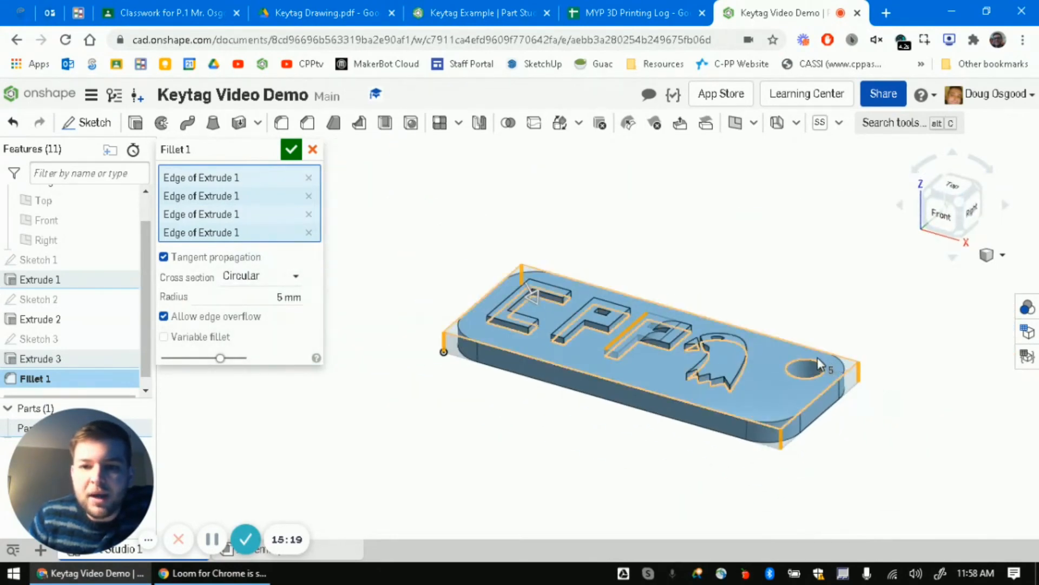
{"action": "scroll", "coordinate": [670, 336], "scroll_direction": "up", "scroll_amount": 3}
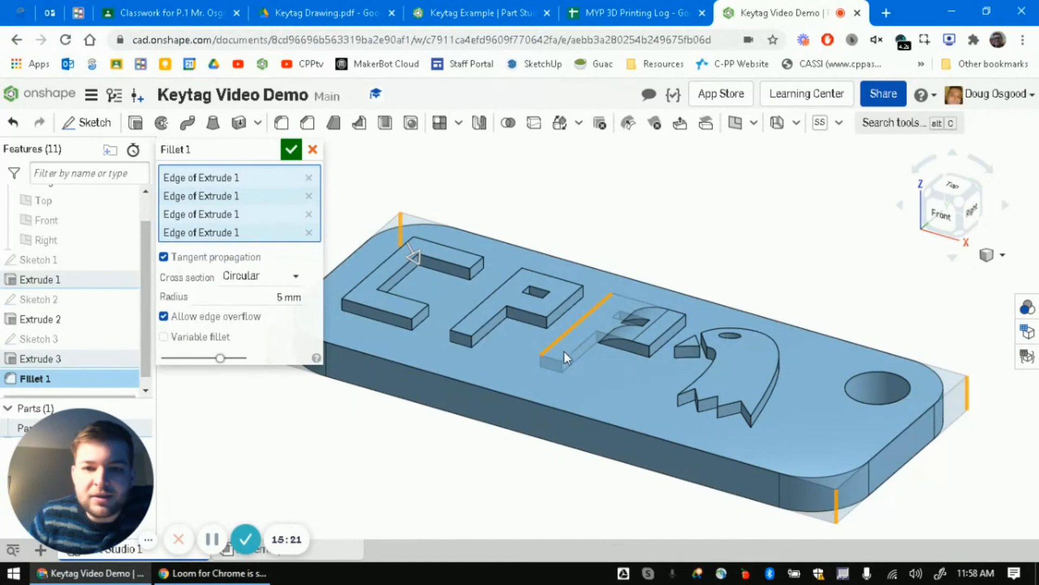
{"action": "scroll", "coordinate": [596, 423], "scroll_direction": "down", "scroll_amount": 3}
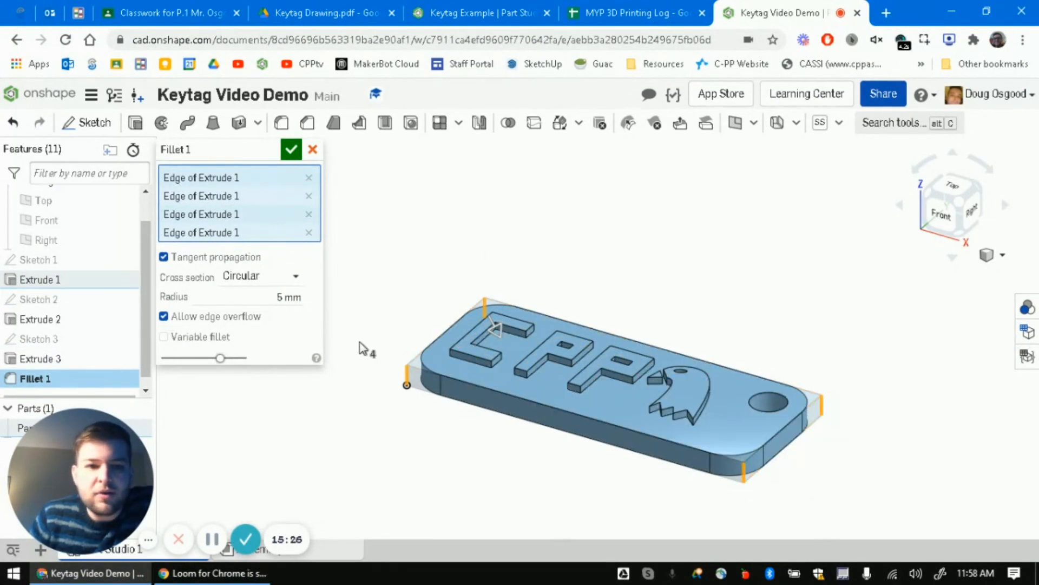
{"action": "left_click", "coordinate": [279, 301]}
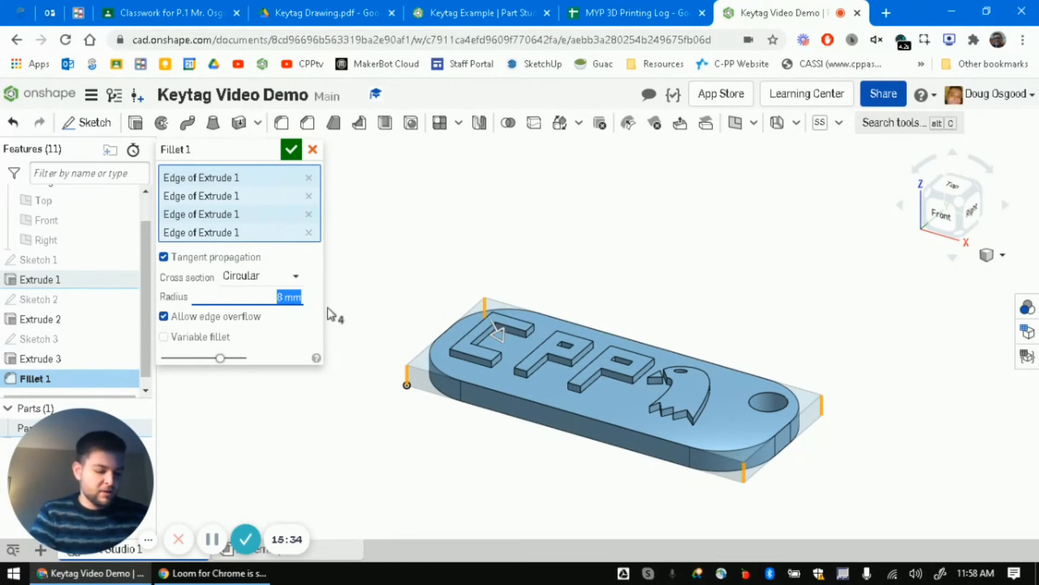
{"action": "type", "text": "3"}
{"action": "key", "text": "Return"}
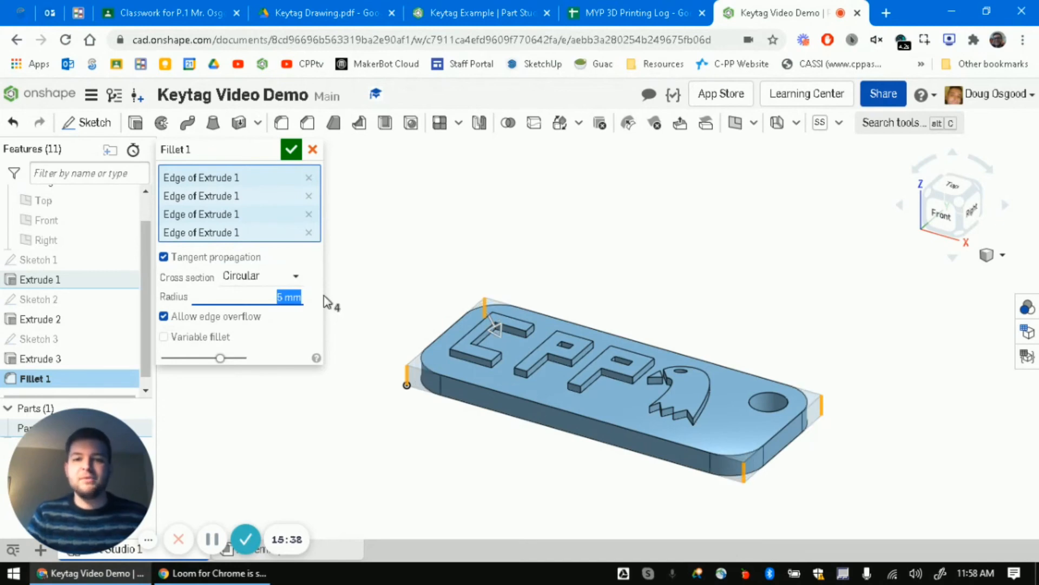
{"action": "left_click", "coordinate": [294, 157]}
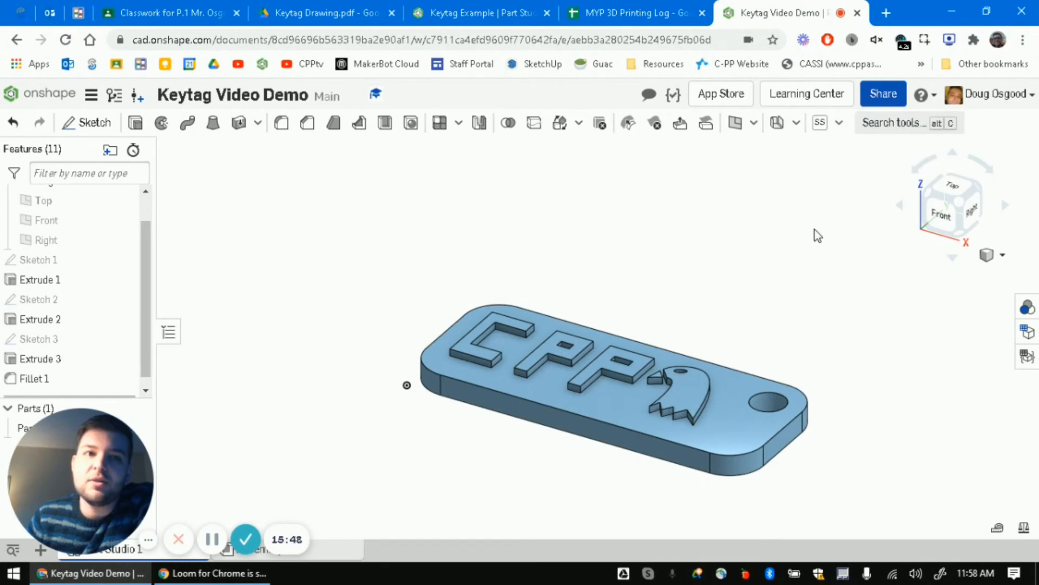
{"action": "left_click", "coordinate": [885, 95]}
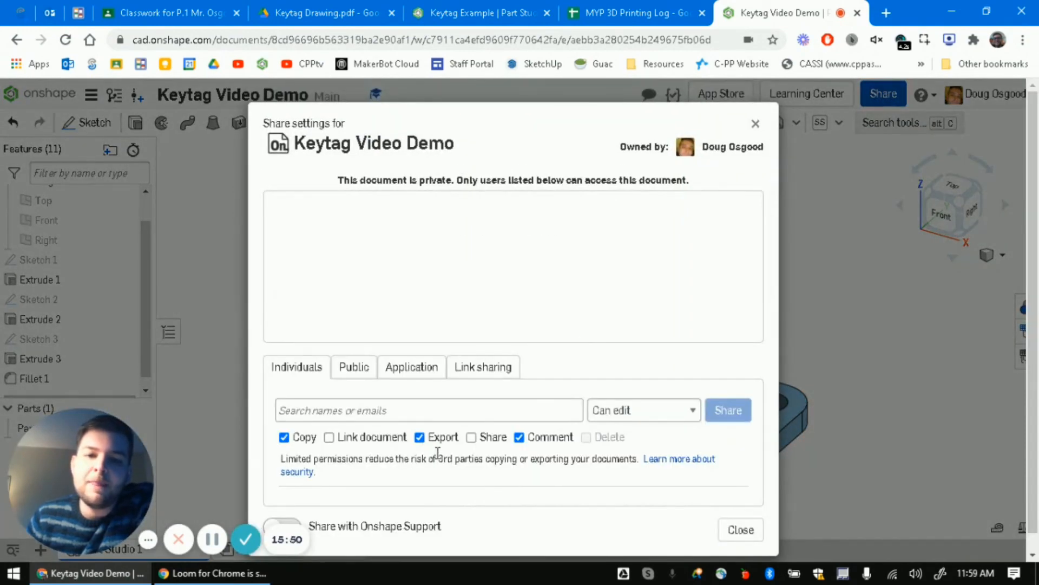
{"action": "left_click", "coordinate": [447, 410]}
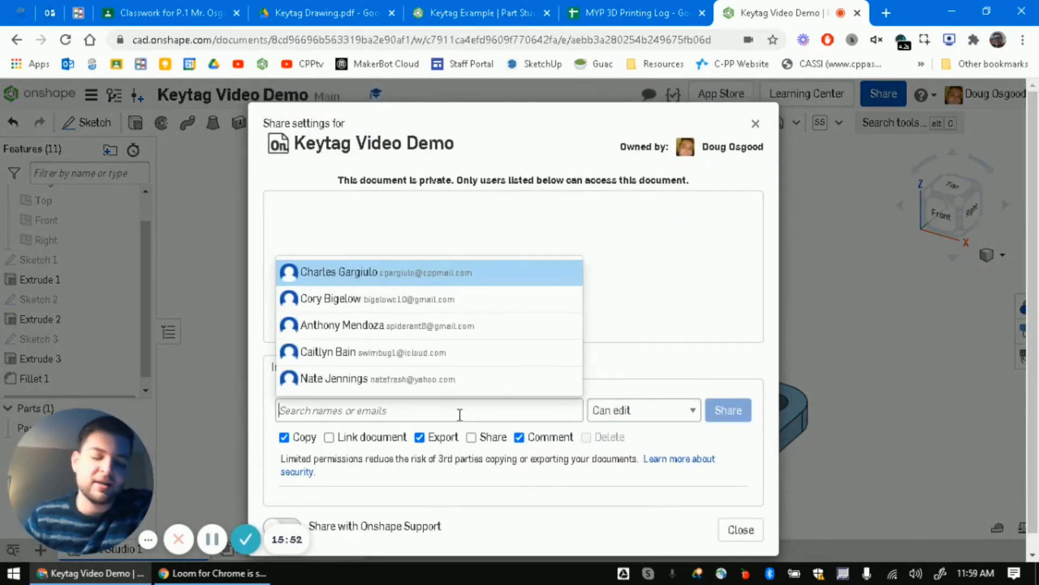
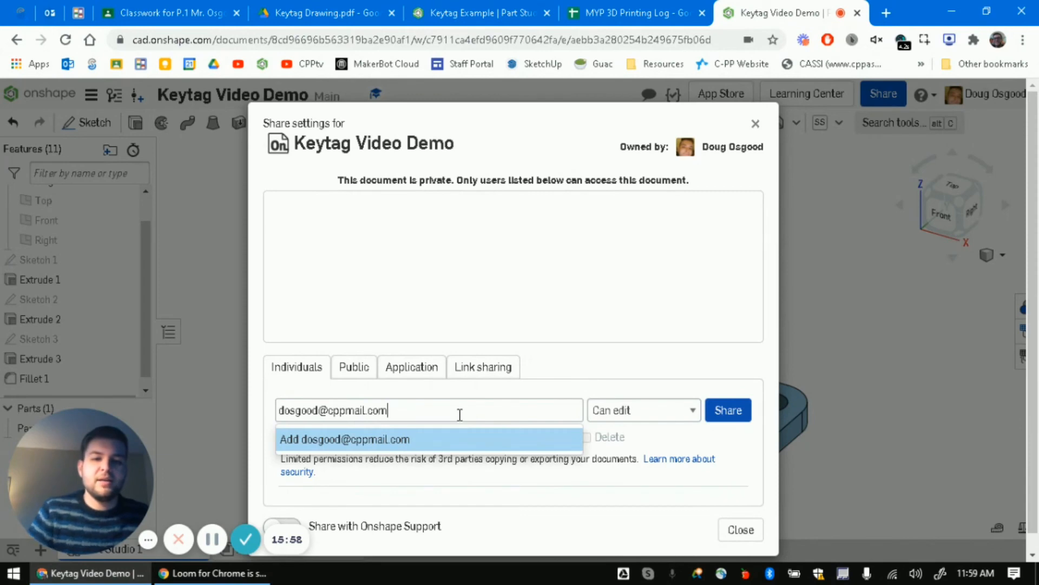
{"action": "left_click", "coordinate": [401, 438]}
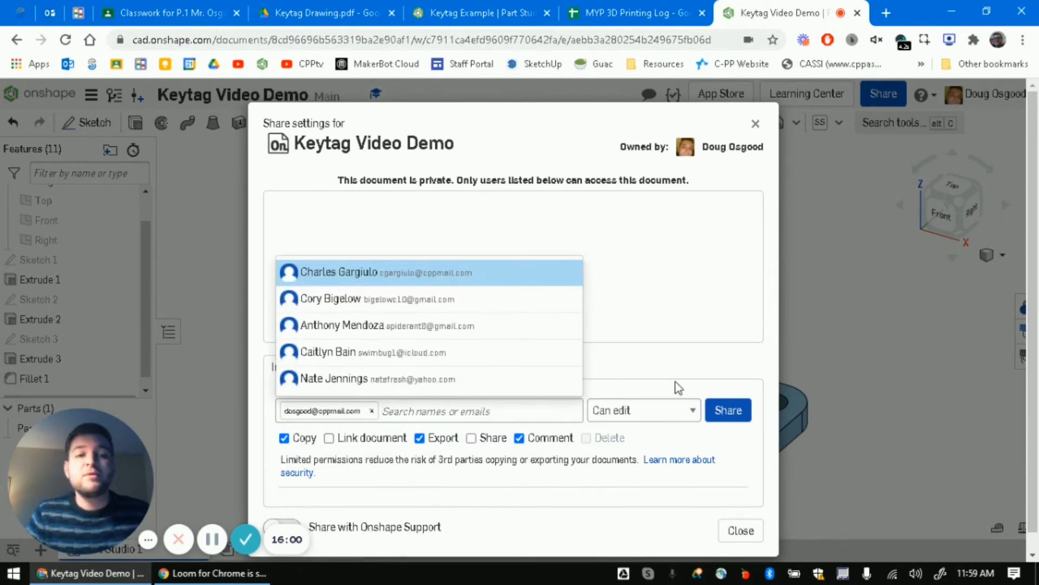
{"action": "left_click", "coordinate": [630, 485]}
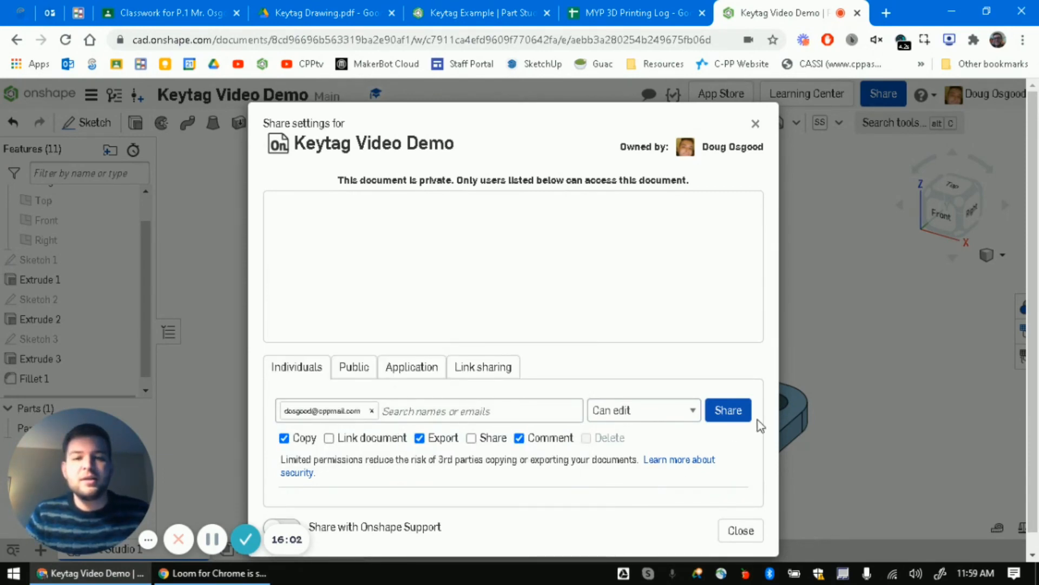
{"action": "left_click", "coordinate": [368, 411]}
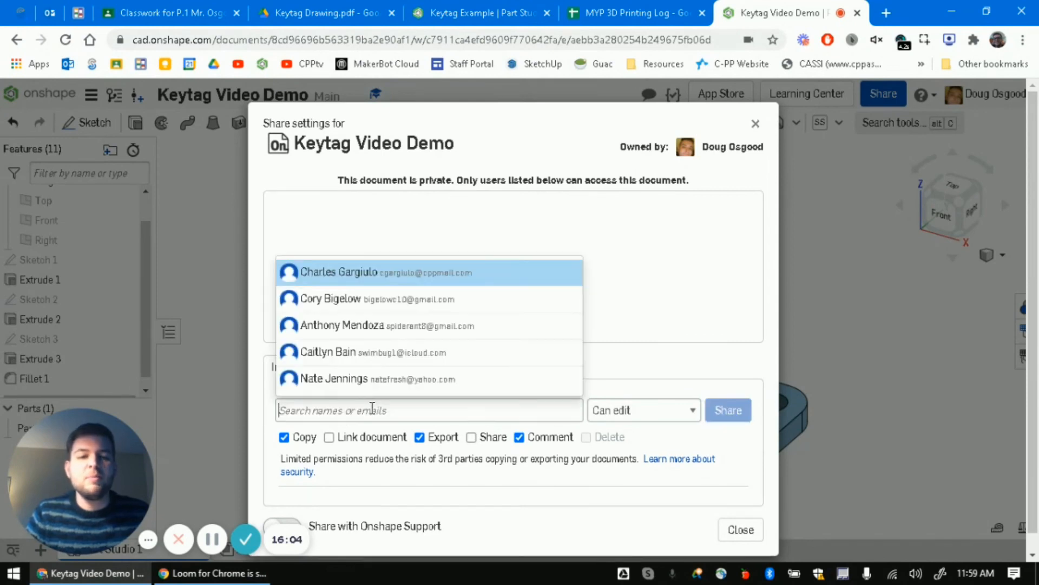
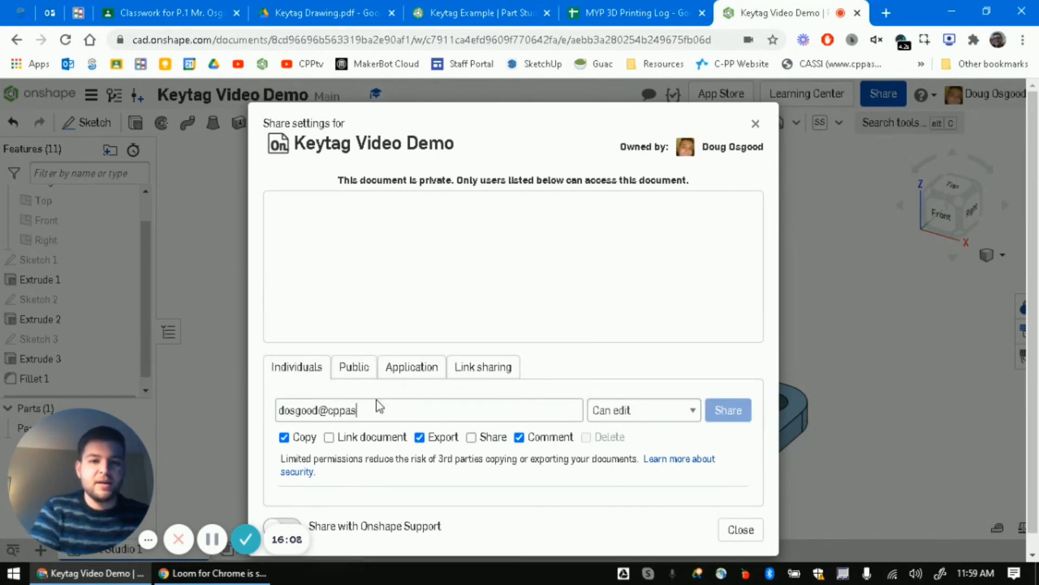
{"action": "left_click", "coordinate": [617, 382]}
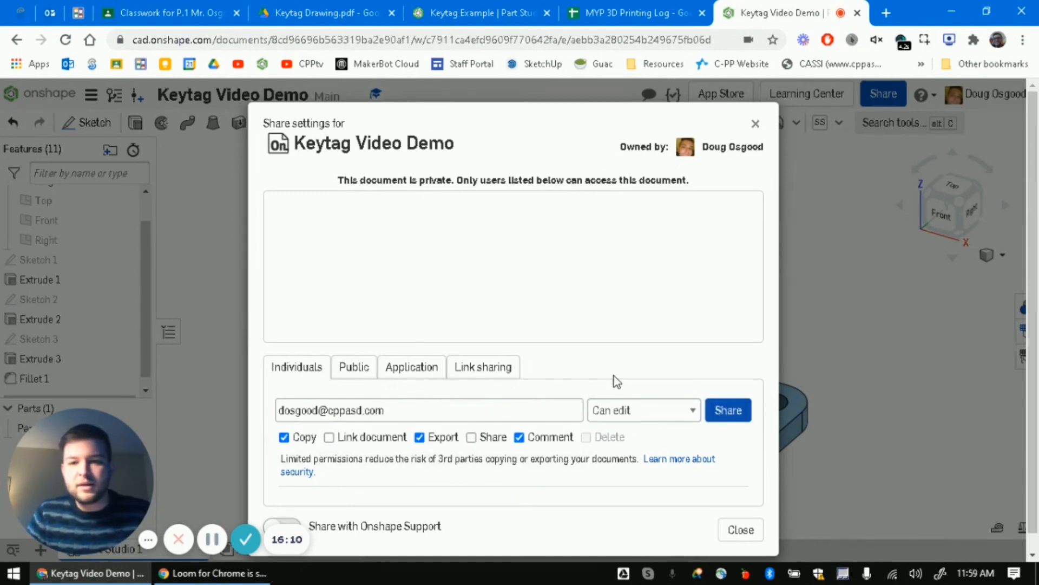
{"action": "left_click", "coordinate": [727, 409]}
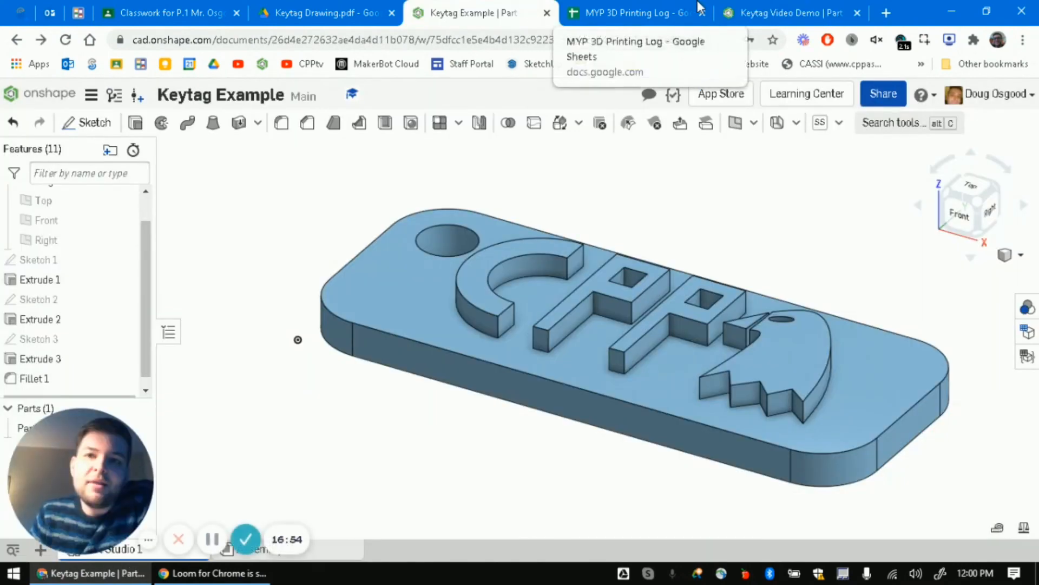
{"action": "left_click", "coordinate": [760, 8]}
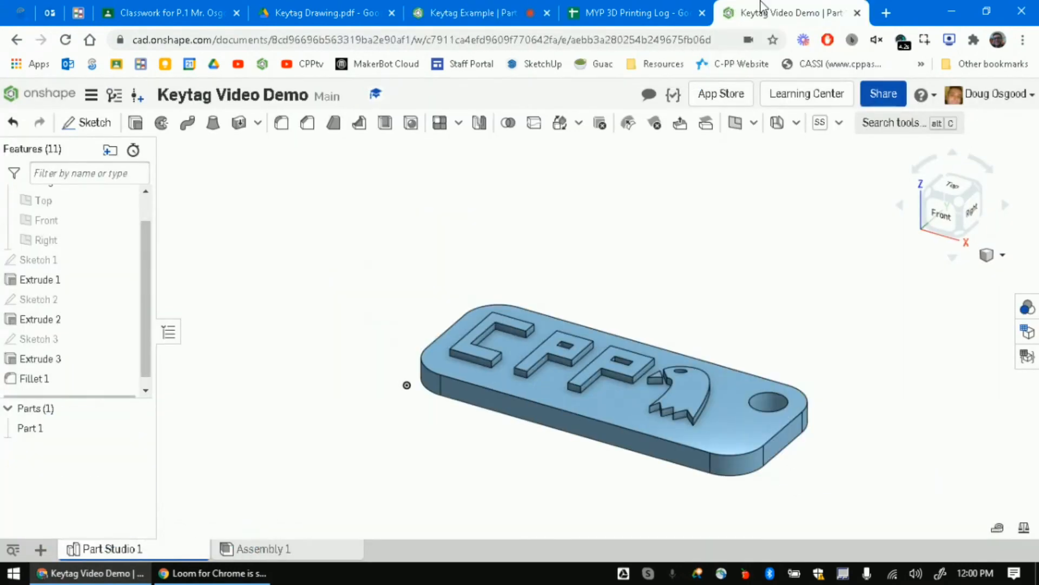